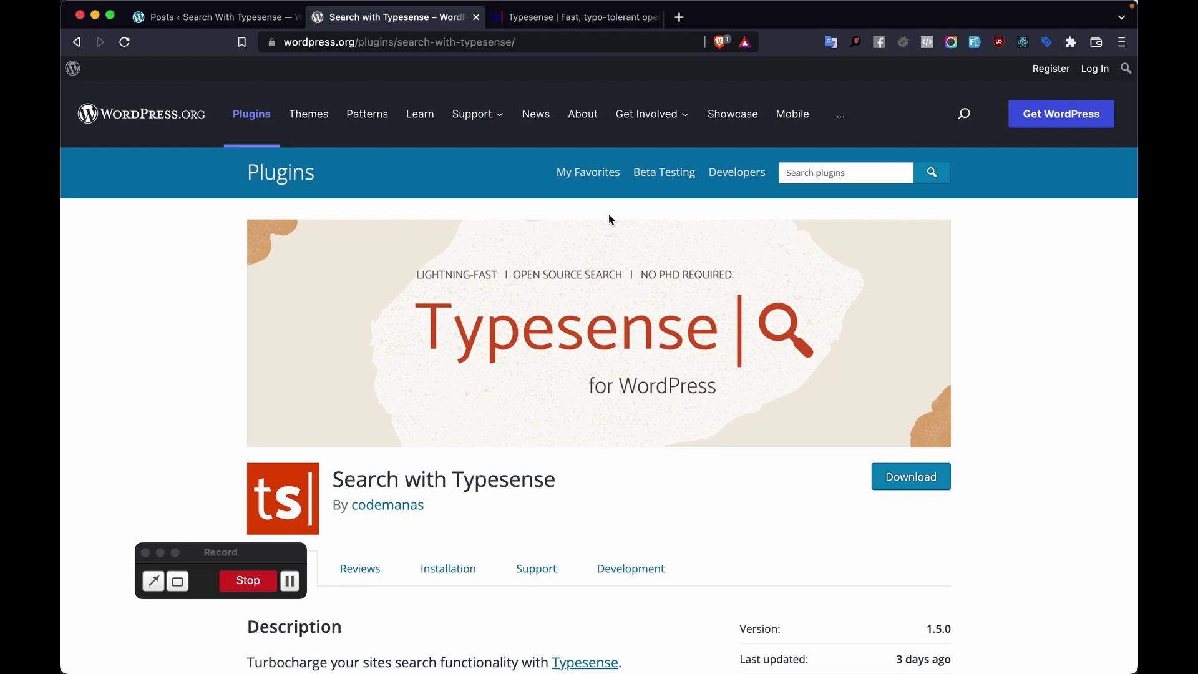
Open typesense.codemanas.com in a new browser tab.
click(679, 17)
text(typsense)
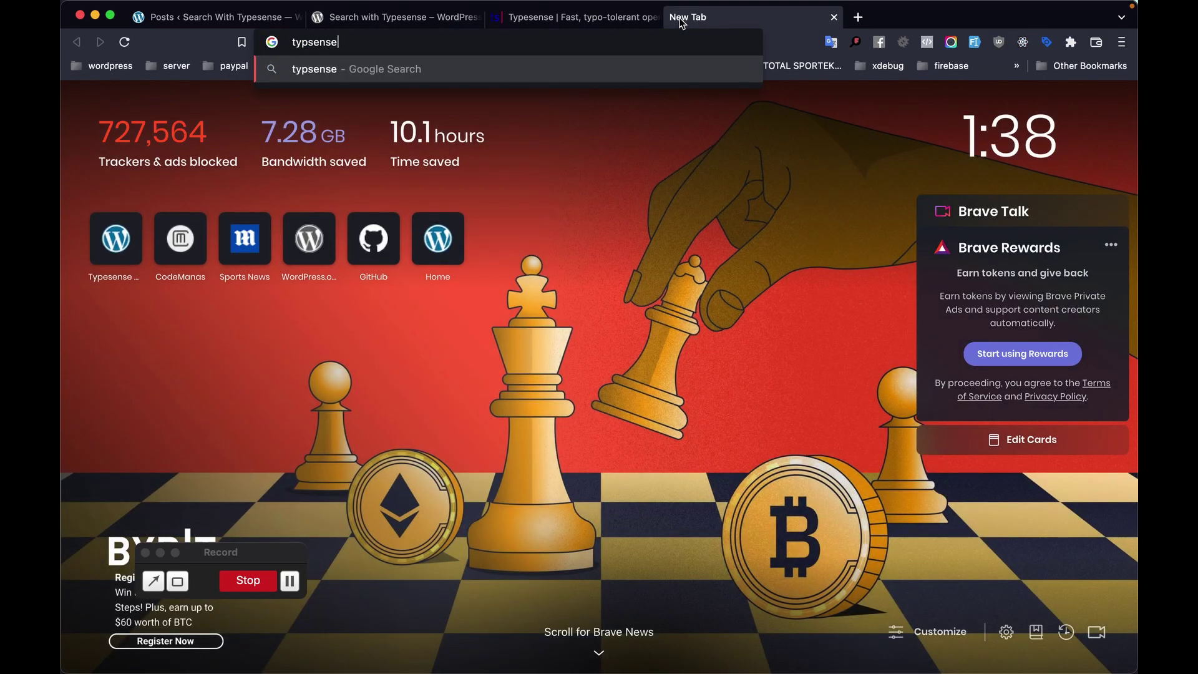
key(BackSpace)
key(BackSpace)
key(BackSpace)
key(BackSpace)
key(BackSpace)
text(esense.)
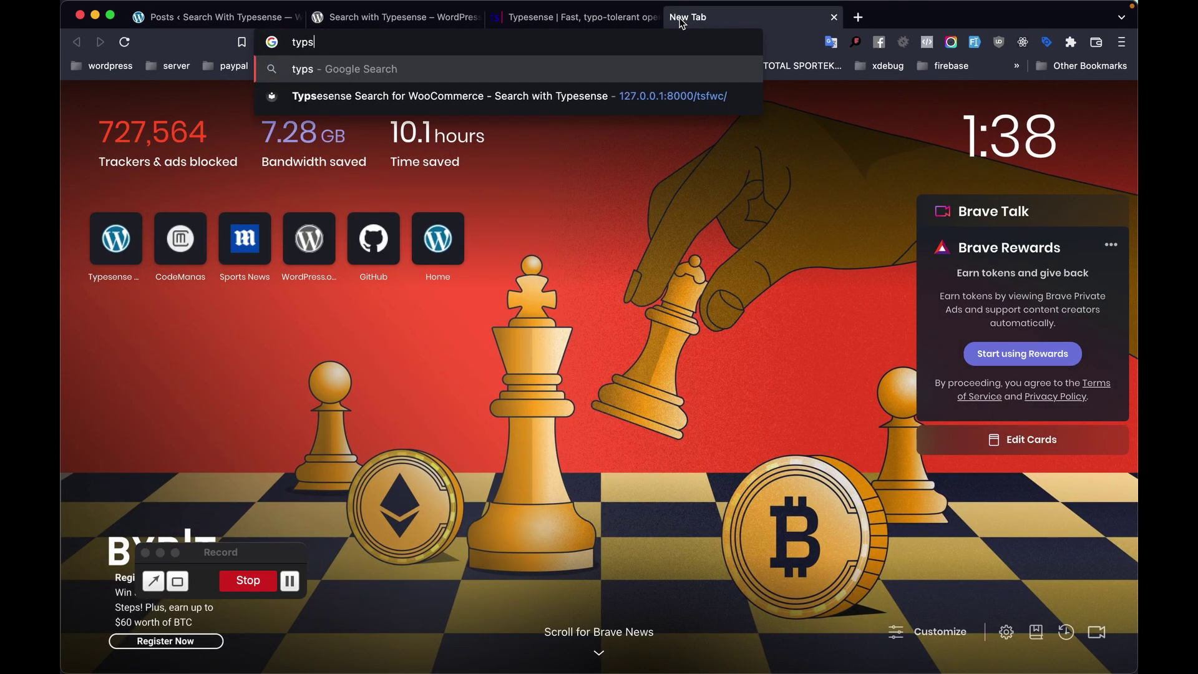
text(codemanas.com)
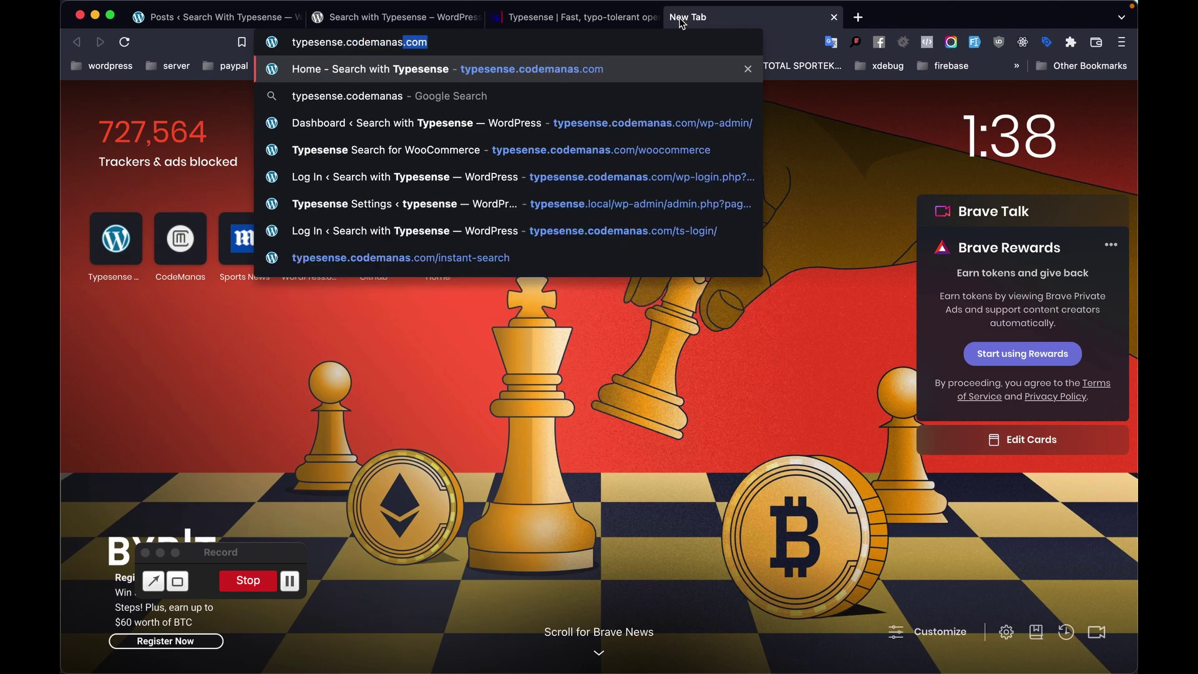
key(Return)
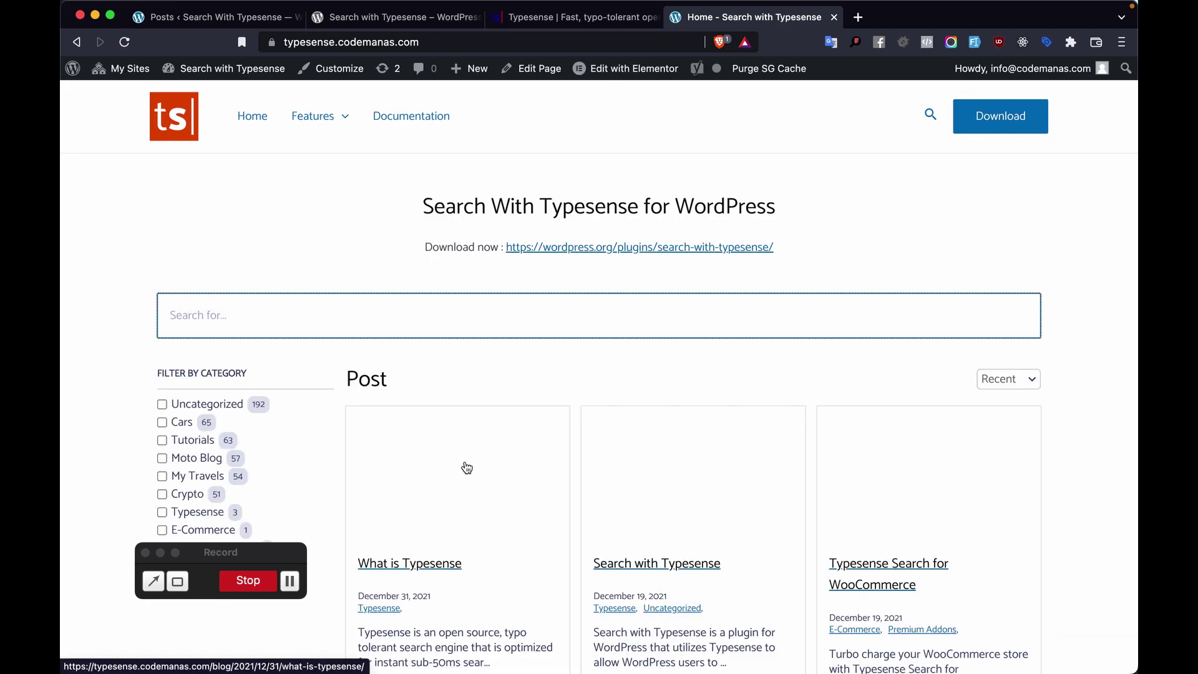
Look over the demo homepage, try its post search with "Tesla", and clear the search.
scroll(465, 467, down, 4)
scroll(465, 467, down, 9)
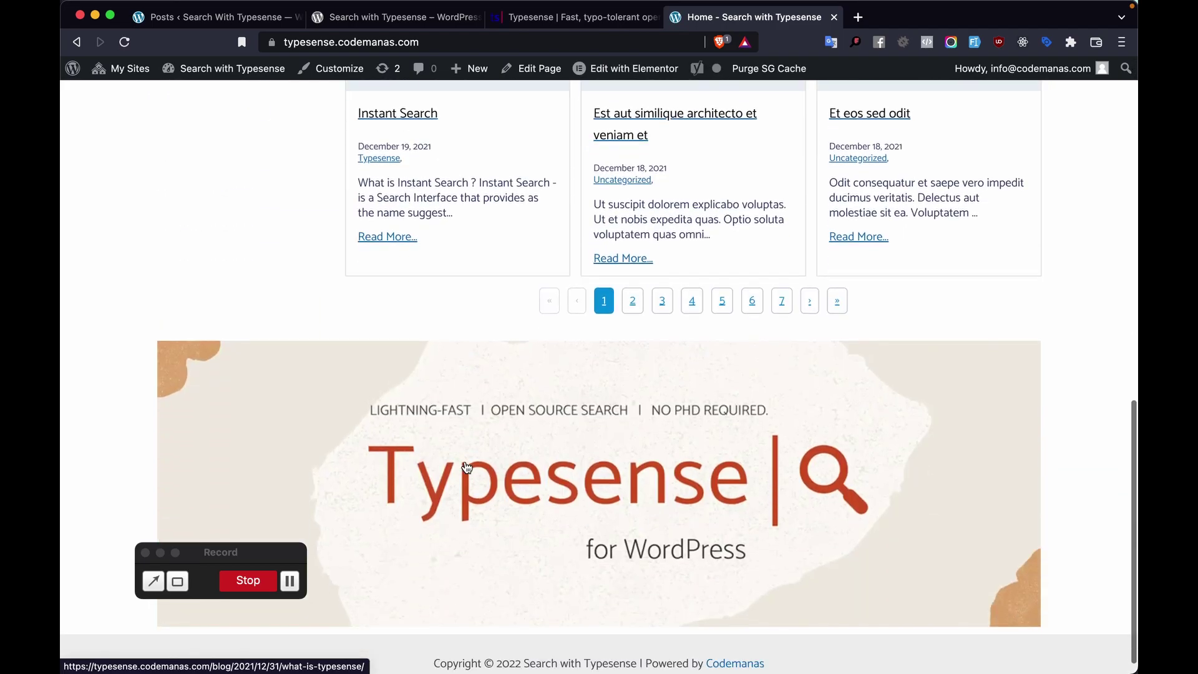
scroll(465, 467, up, 12)
scroll(467, 466, down, 3)
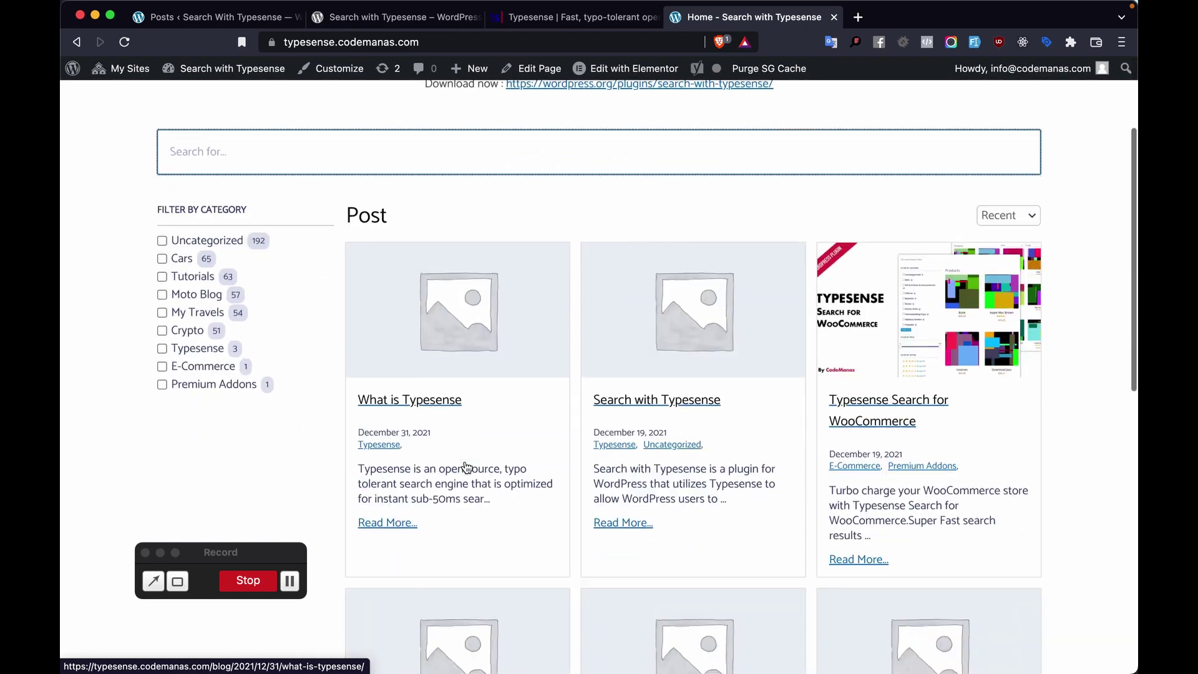
scroll(344, 164, up, 1)
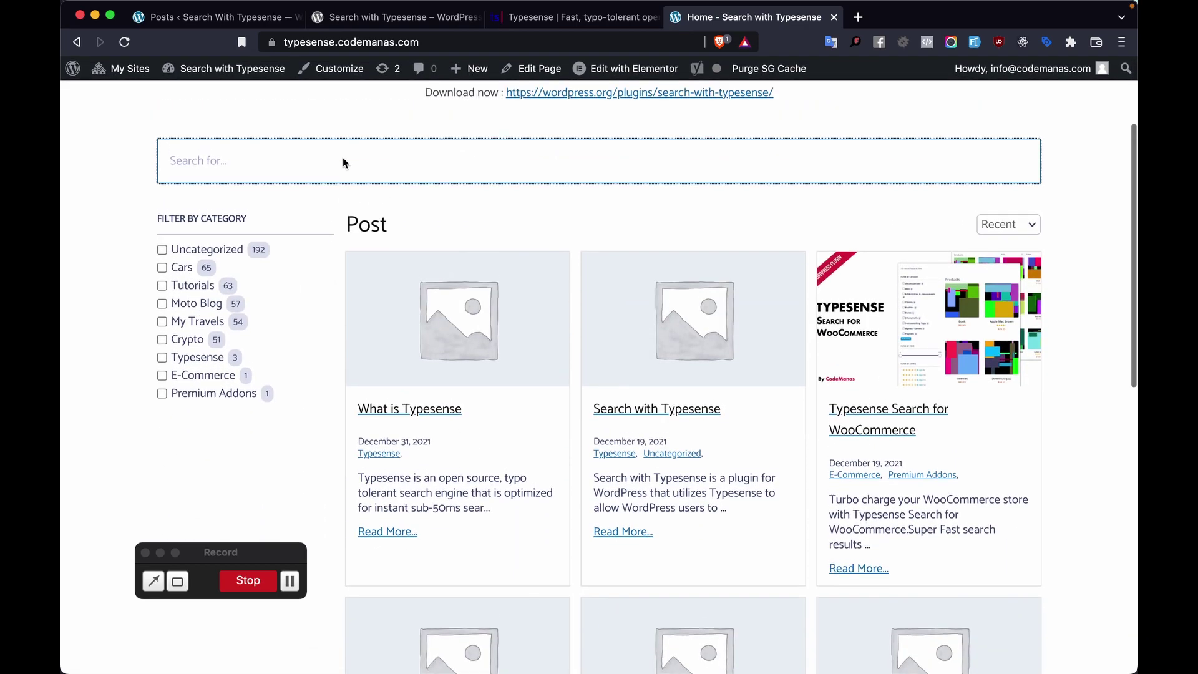
text(Tesla)
scroll(430, 254, down, 1)
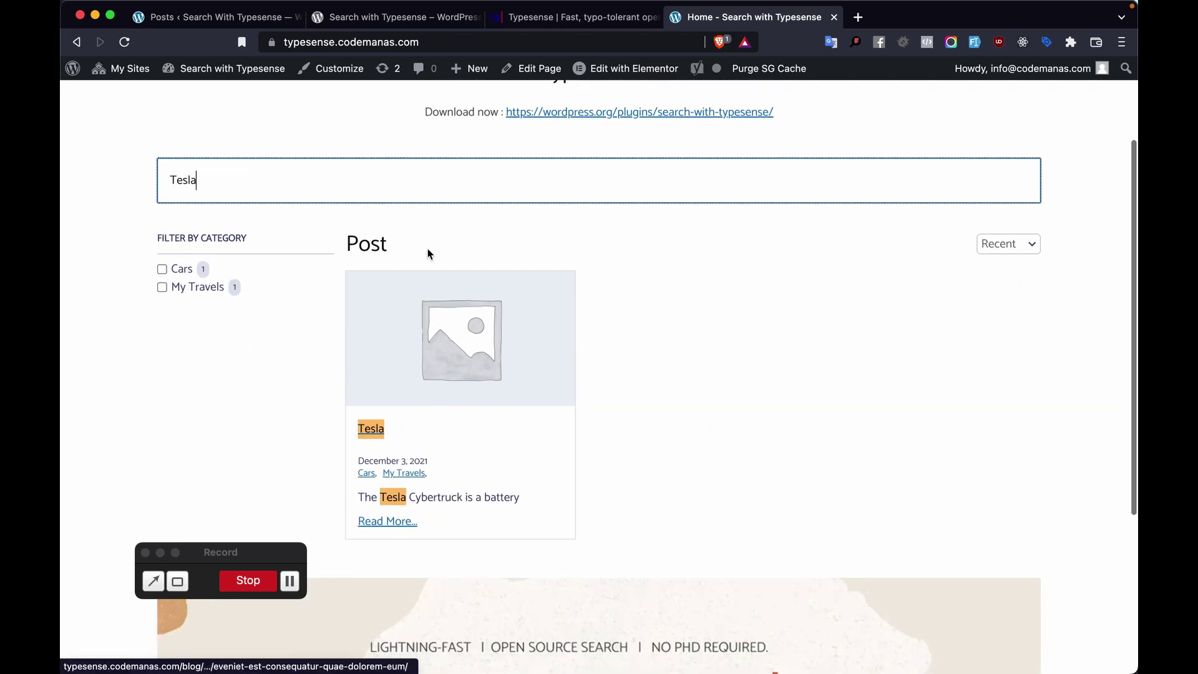
double_click(410, 195)
key(BackSpace)
scroll(811, 288, up, 2)
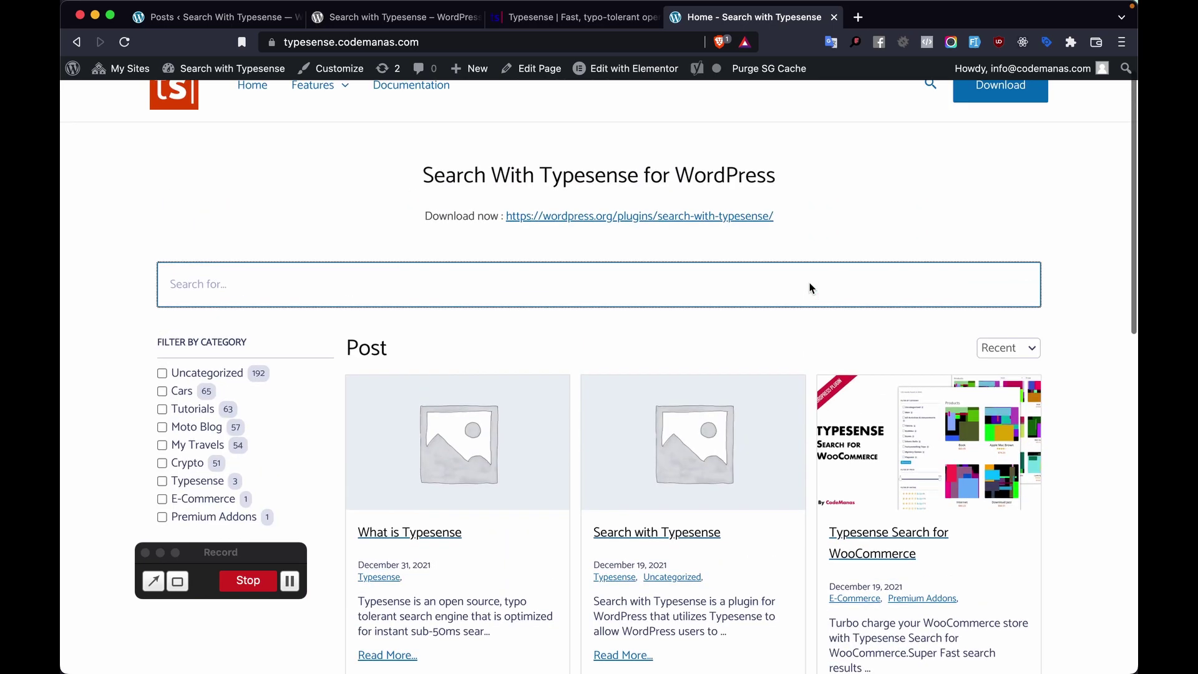
scroll(810, 288, up, 1)
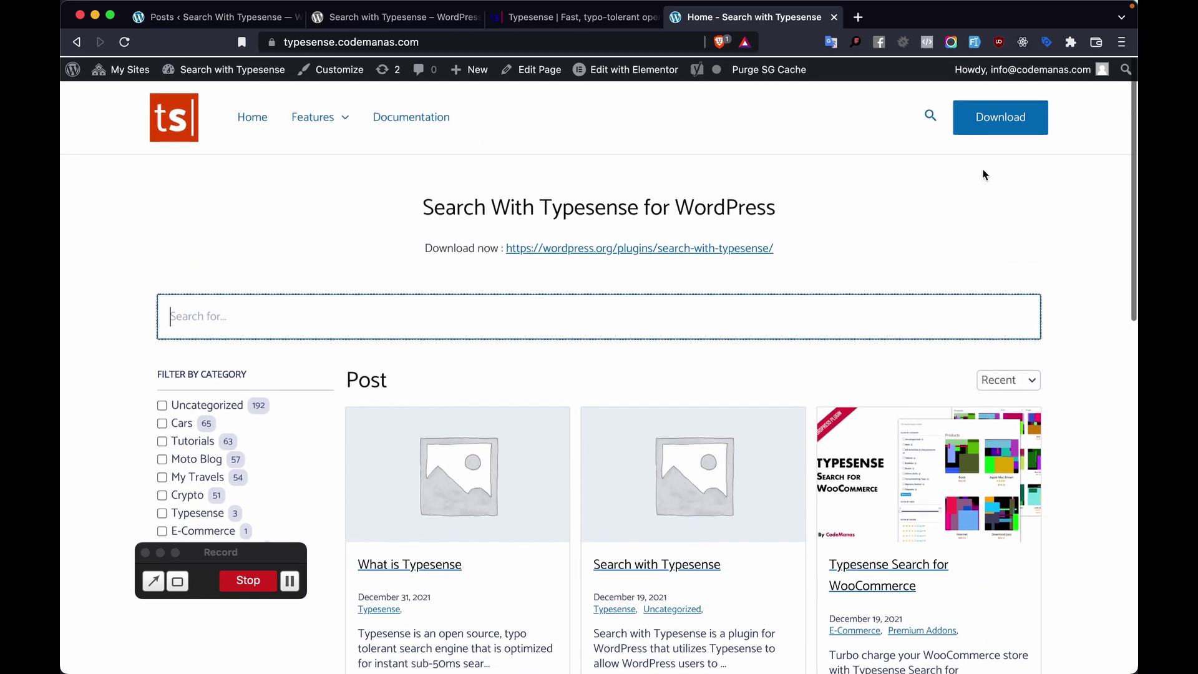
Open the demo site's /404 page and bring up the instant search popup from its search box.
click(476, 42)
text(/404)
key(Return)
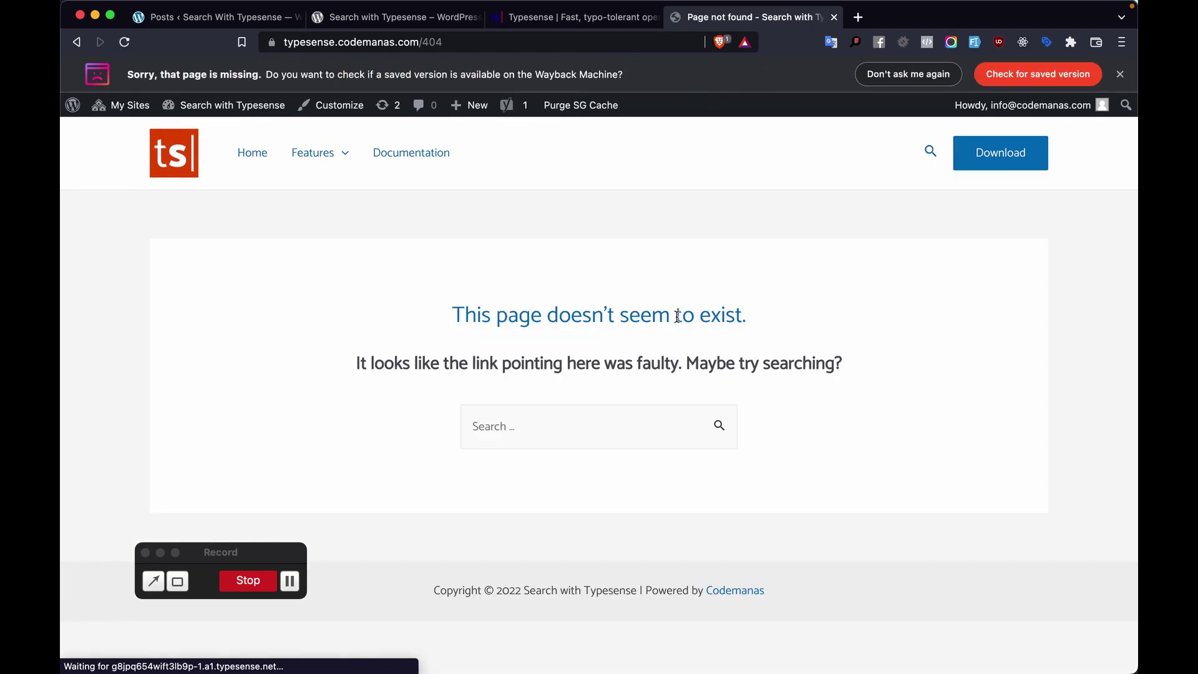
click(542, 431)
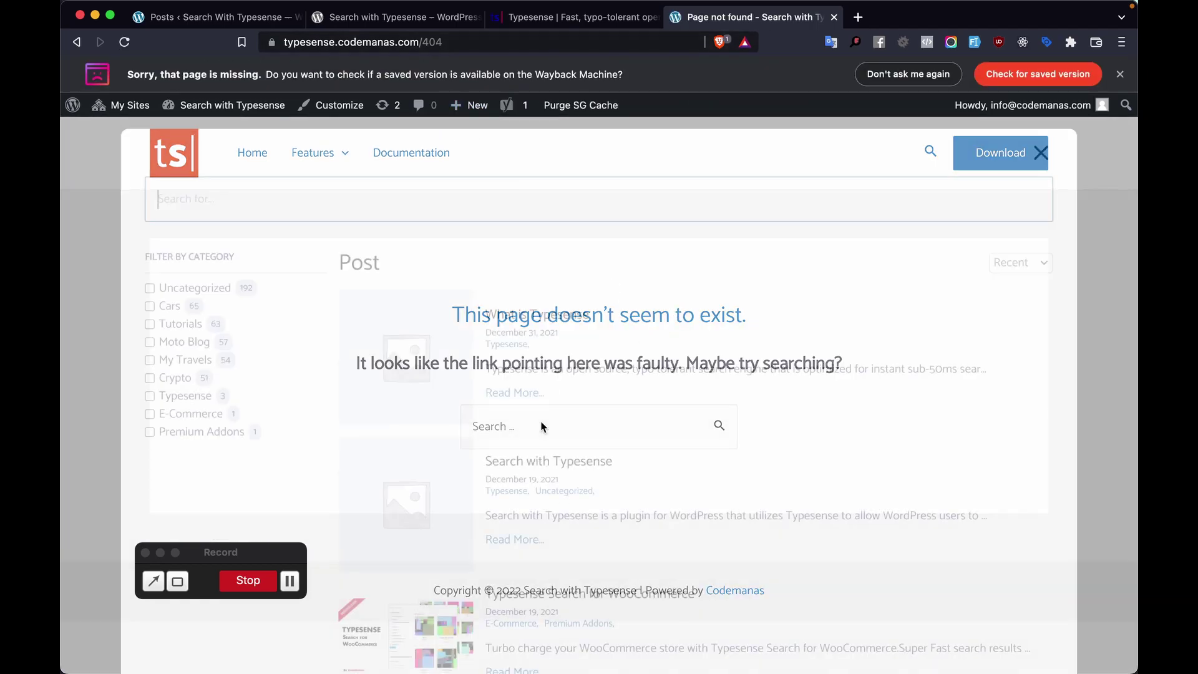
scroll(524, 301, down, 5)
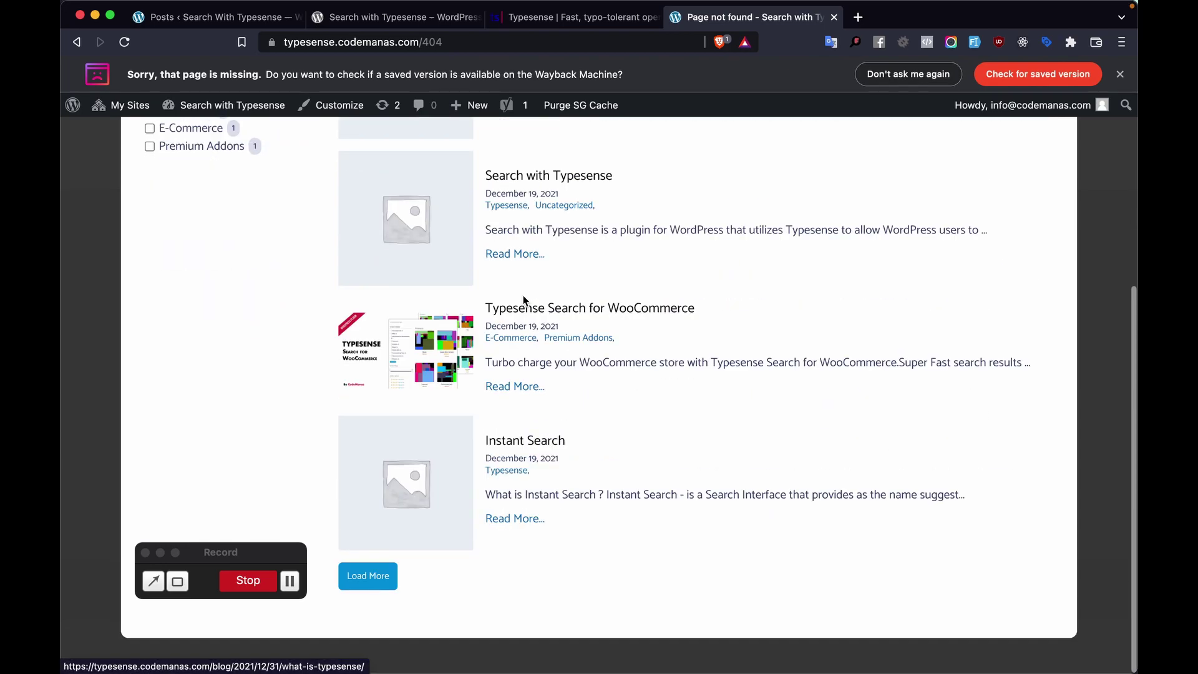
scroll(524, 301, up, 5)
Try filtering the popup's posts by Tutorials and several other categories, and close the popup.
click(168, 325)
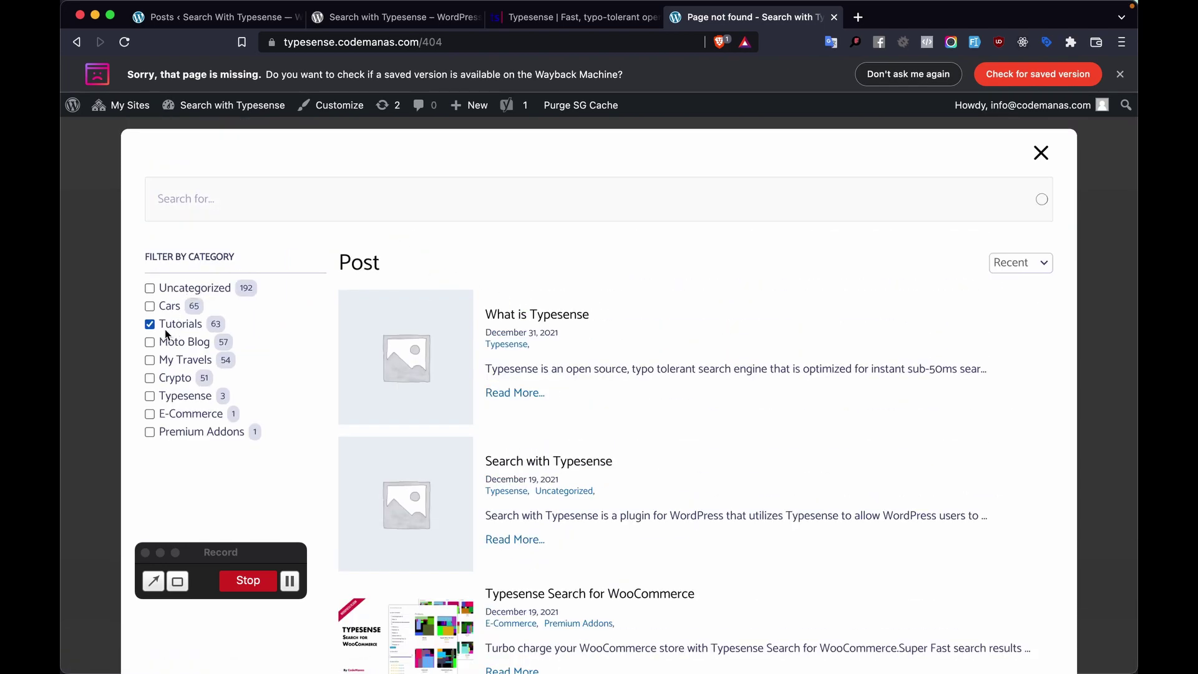
click(163, 362)
click(150, 306)
click(149, 288)
click(1040, 154)
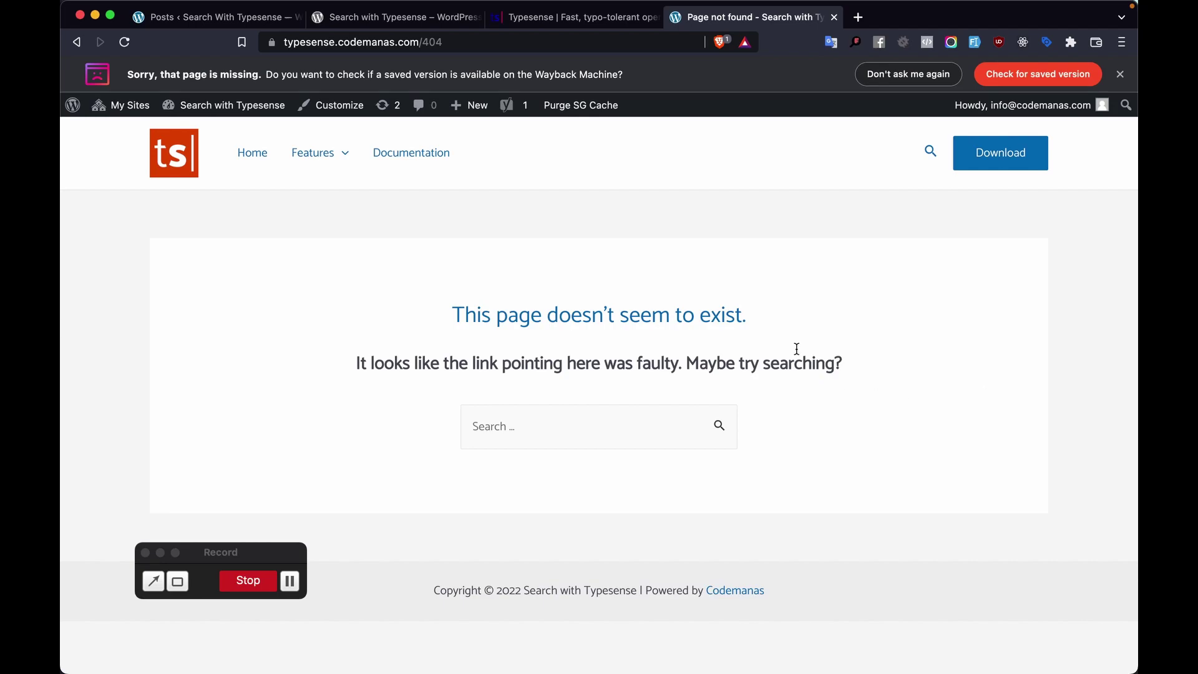
Look through the typesense.org homepage, from its features and developer setup down to the Showcase section.
click(614, 22)
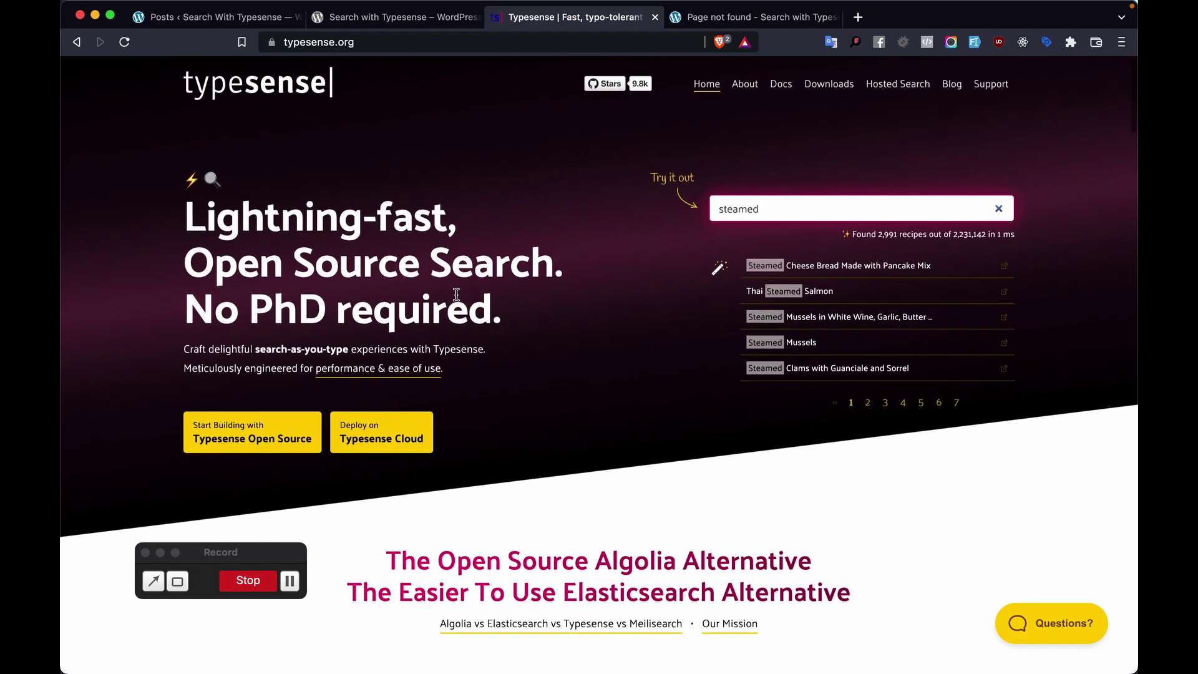
scroll(456, 294, down, 15)
scroll(456, 300, down, 10)
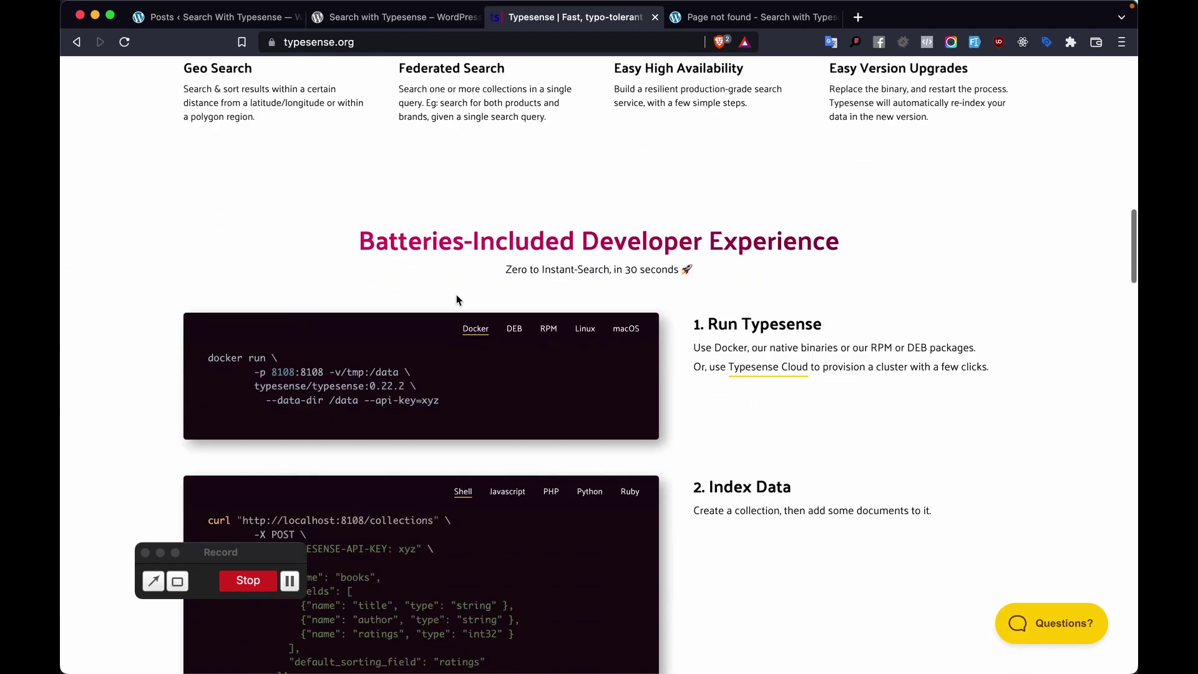
scroll(455, 294, down, 5)
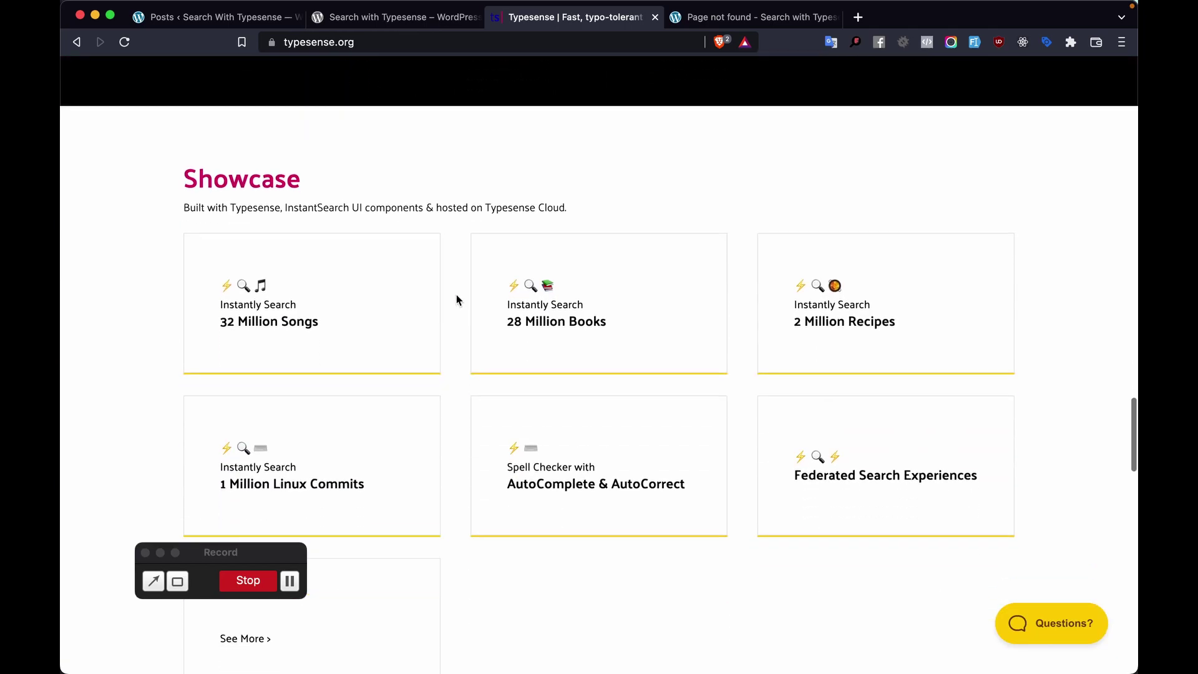
scroll(456, 295, up, 20)
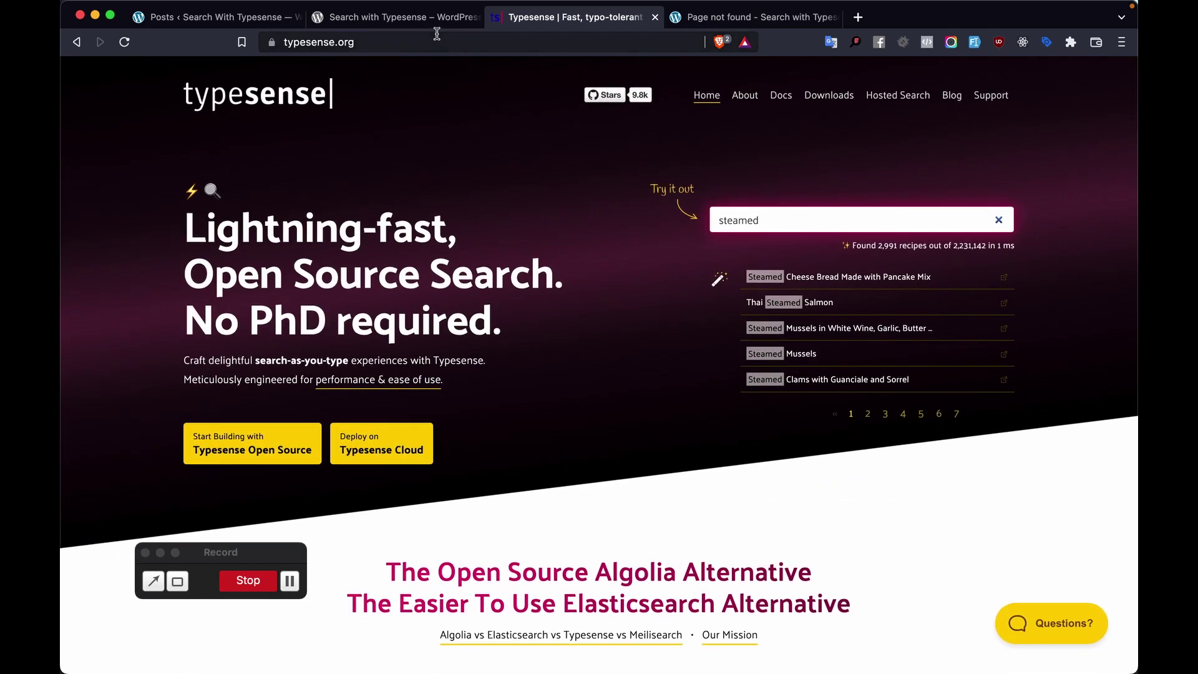
Review the Search with Typesense plugin page on WordPress.org.
click(435, 20)
scroll(472, 299, down, 3)
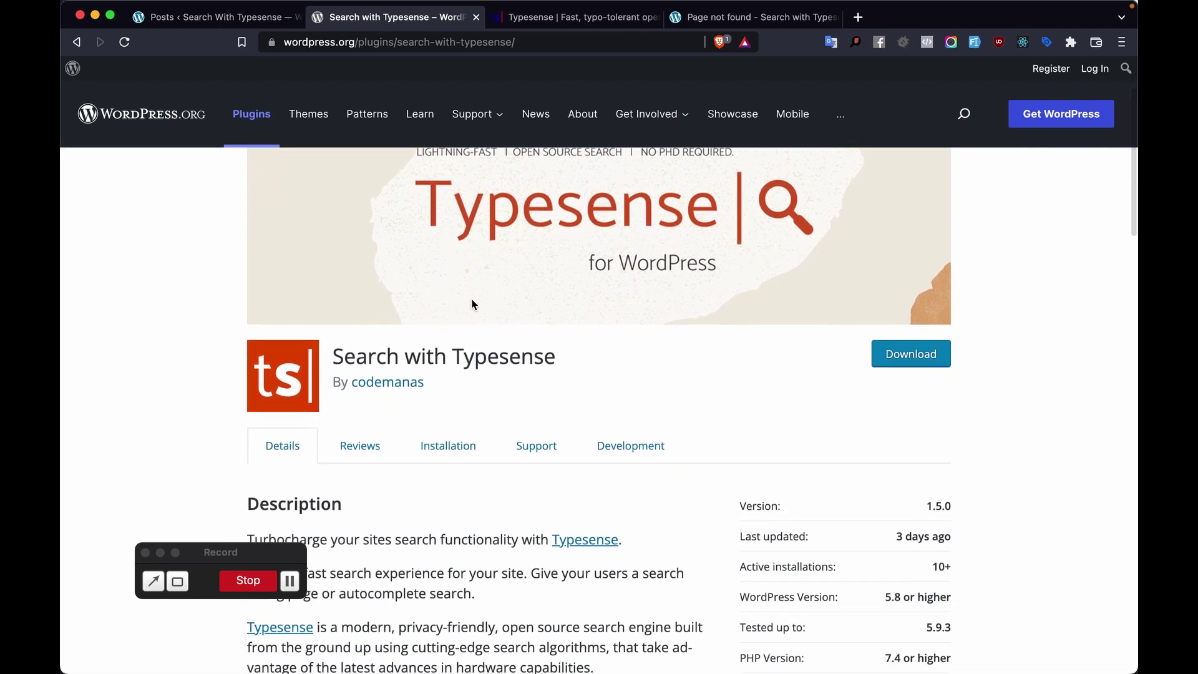
scroll(472, 304, up, 3)
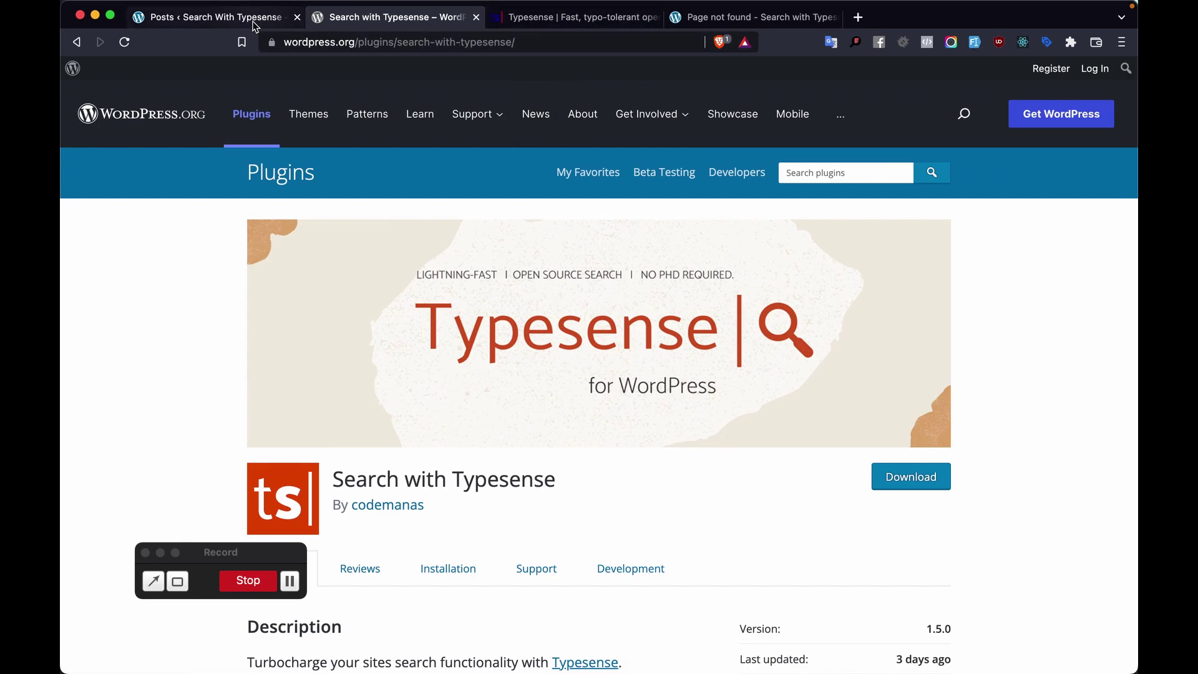
Place the local site's admin tab after the plugin page tab, and review its posts list and installed plugins.
drag(254, 25, 434, 24)
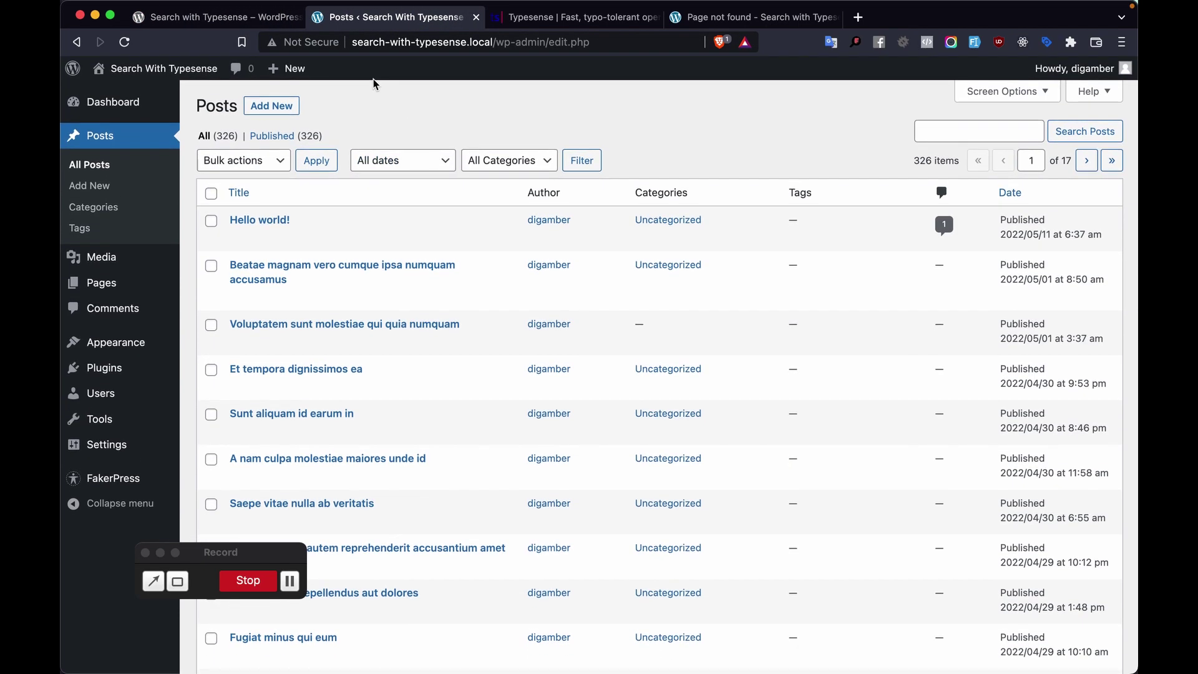
scroll(437, 270, down, 10)
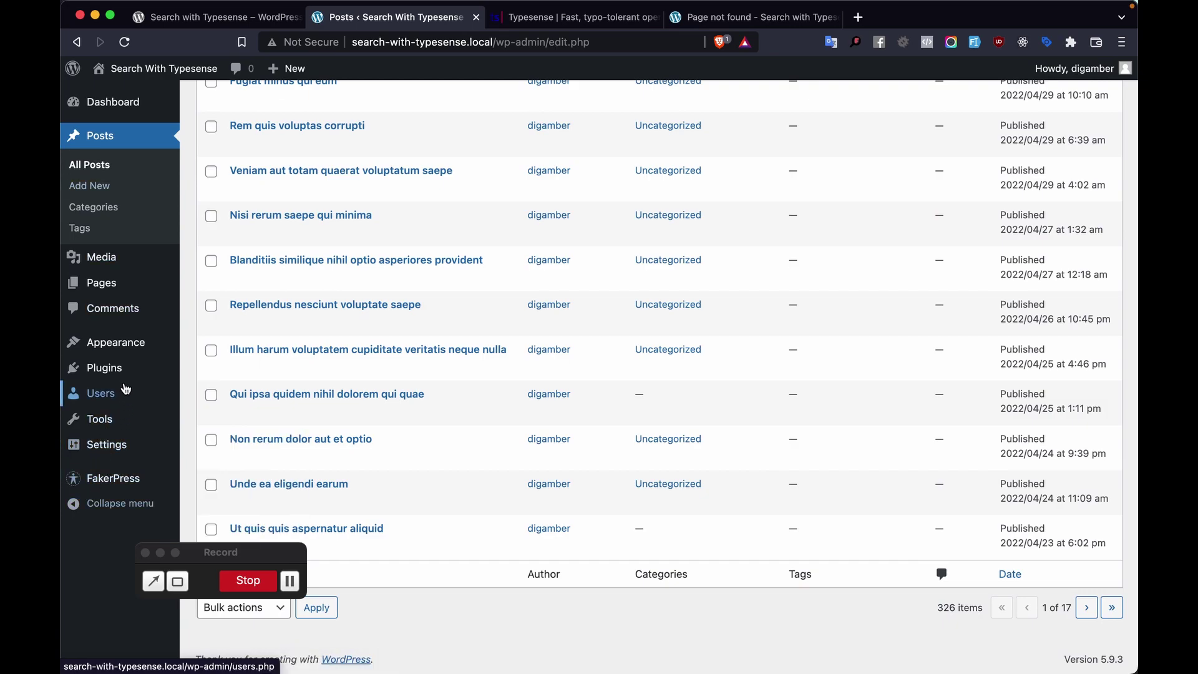
click(106, 369)
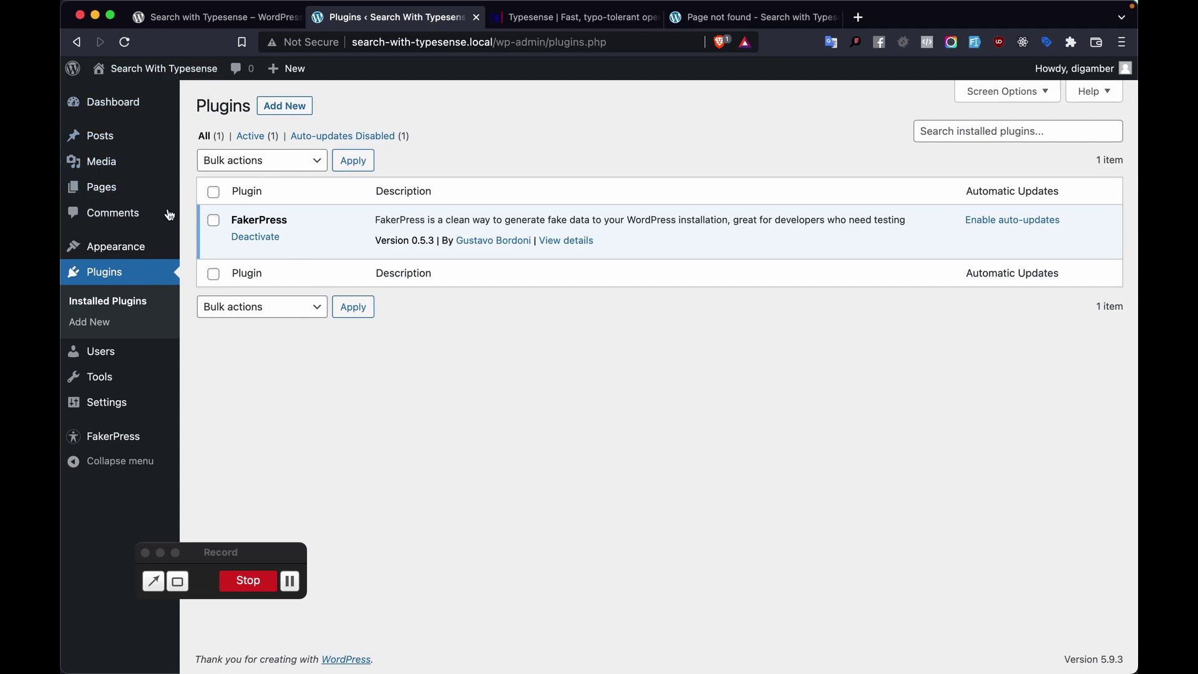
click(128, 135)
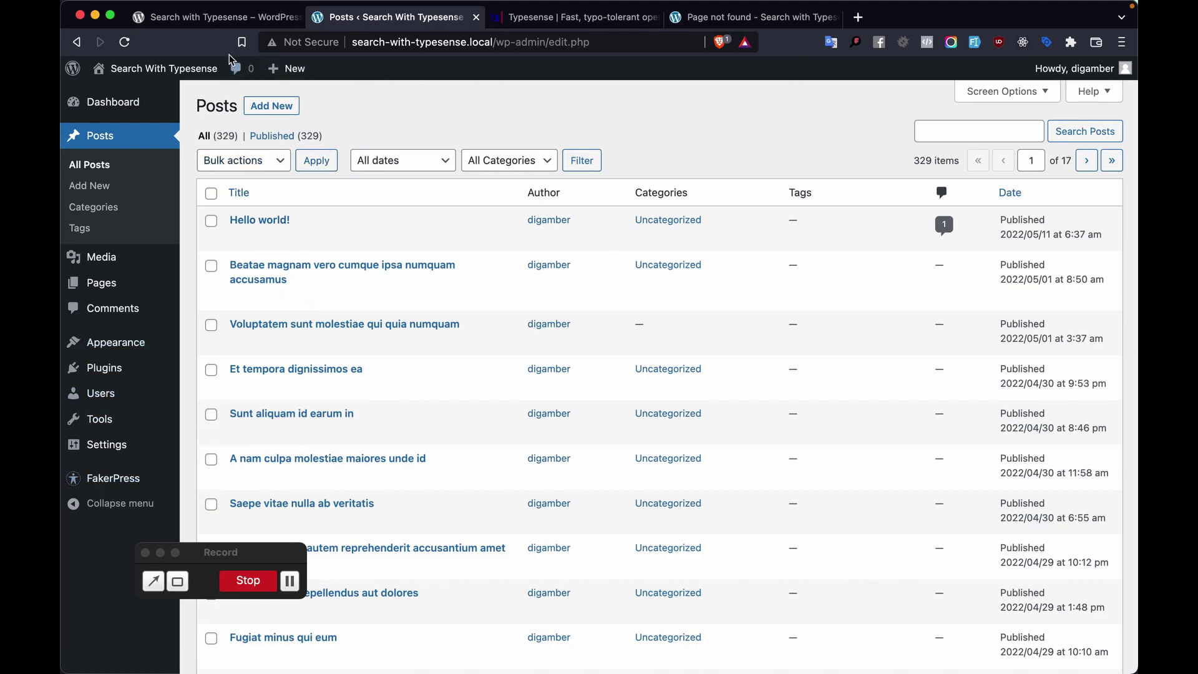
Find the plugin on the local site by searching for "search with typesense", and install and activate it.
mouse_move(106, 368)
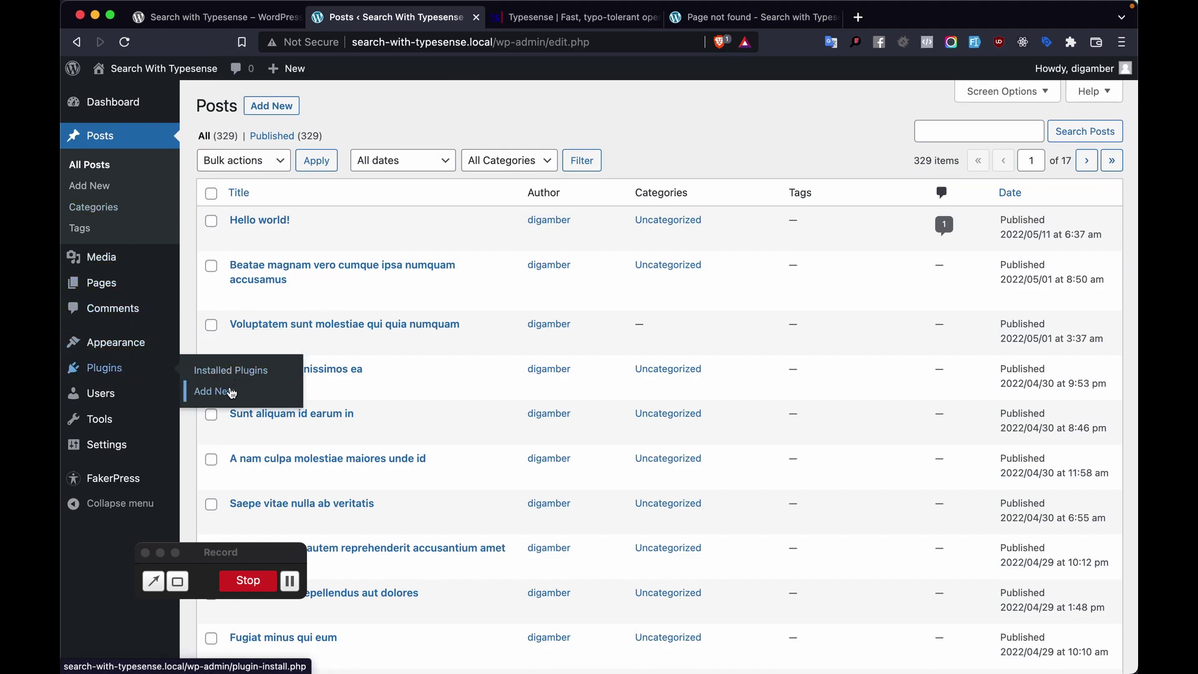
click(229, 391)
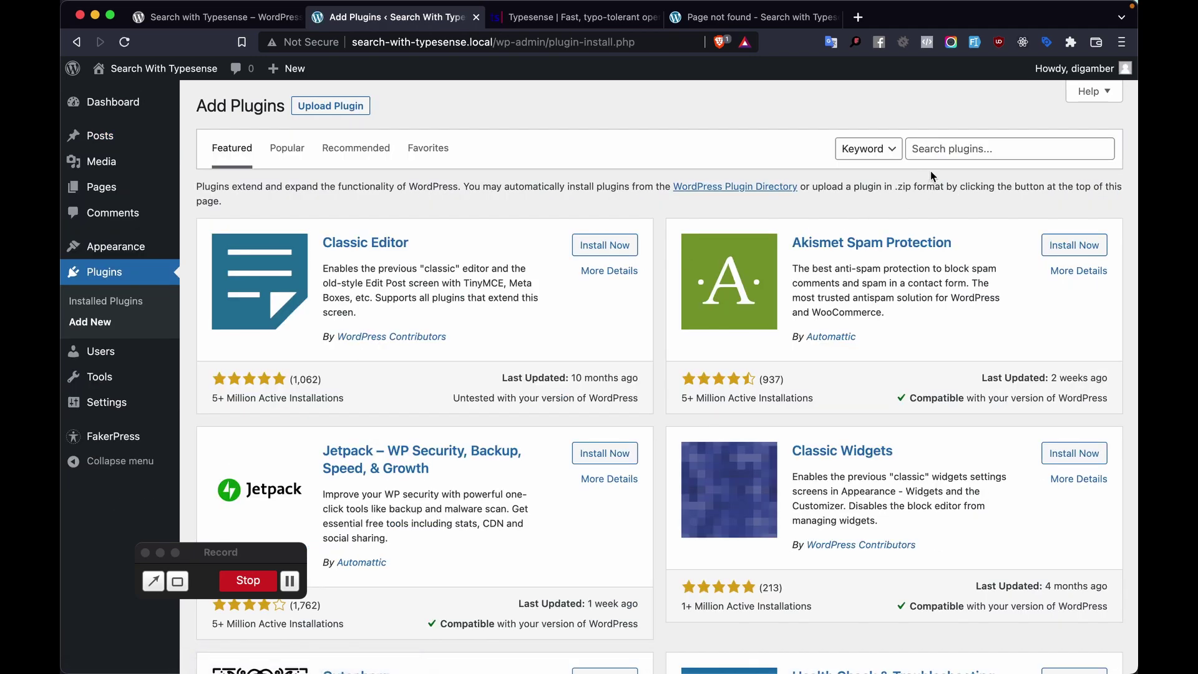
click(932, 149)
text(search)
key(Down)
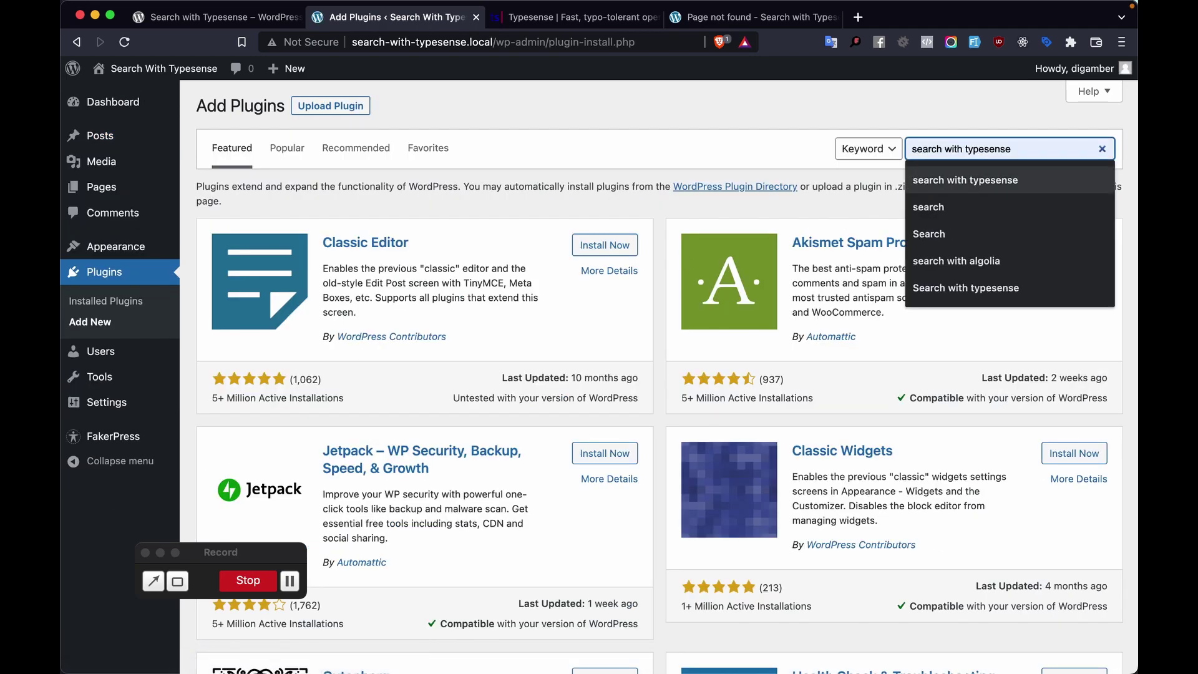
key(Return)
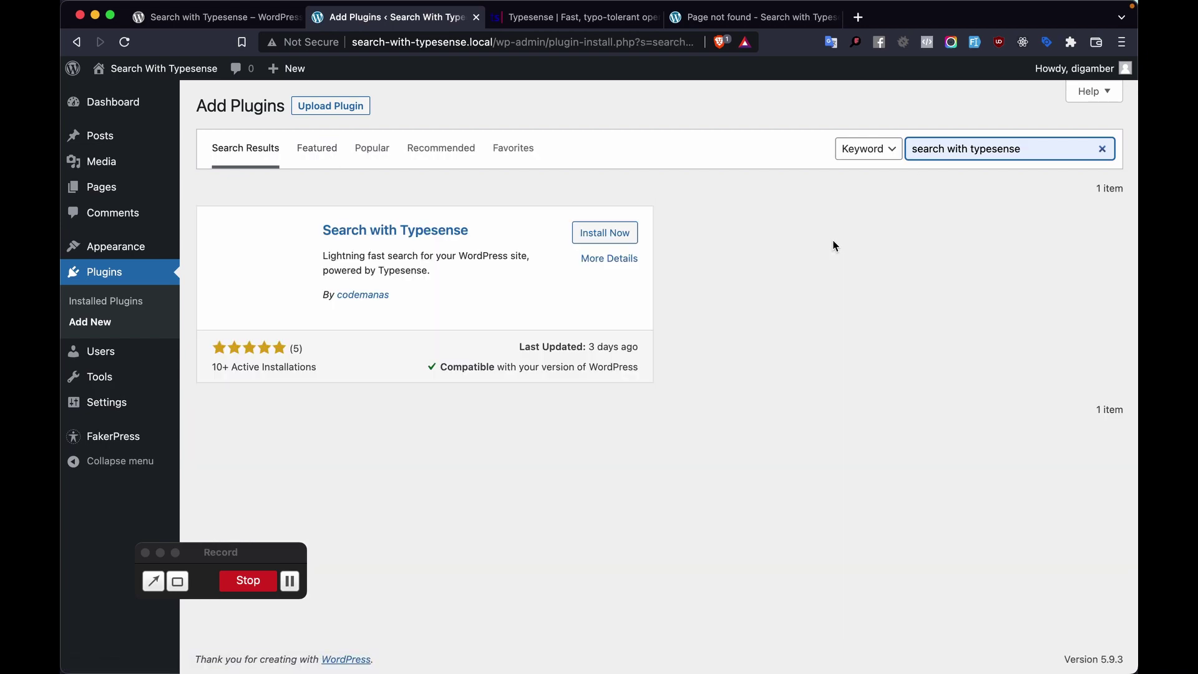
click(590, 242)
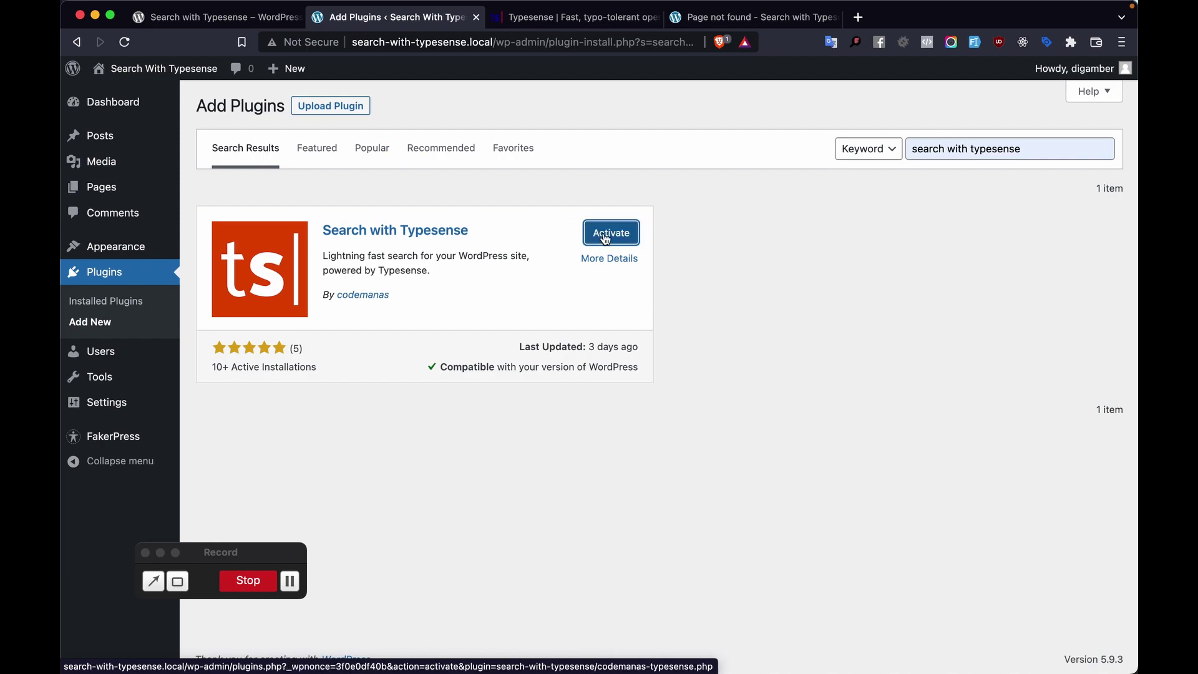
click(605, 239)
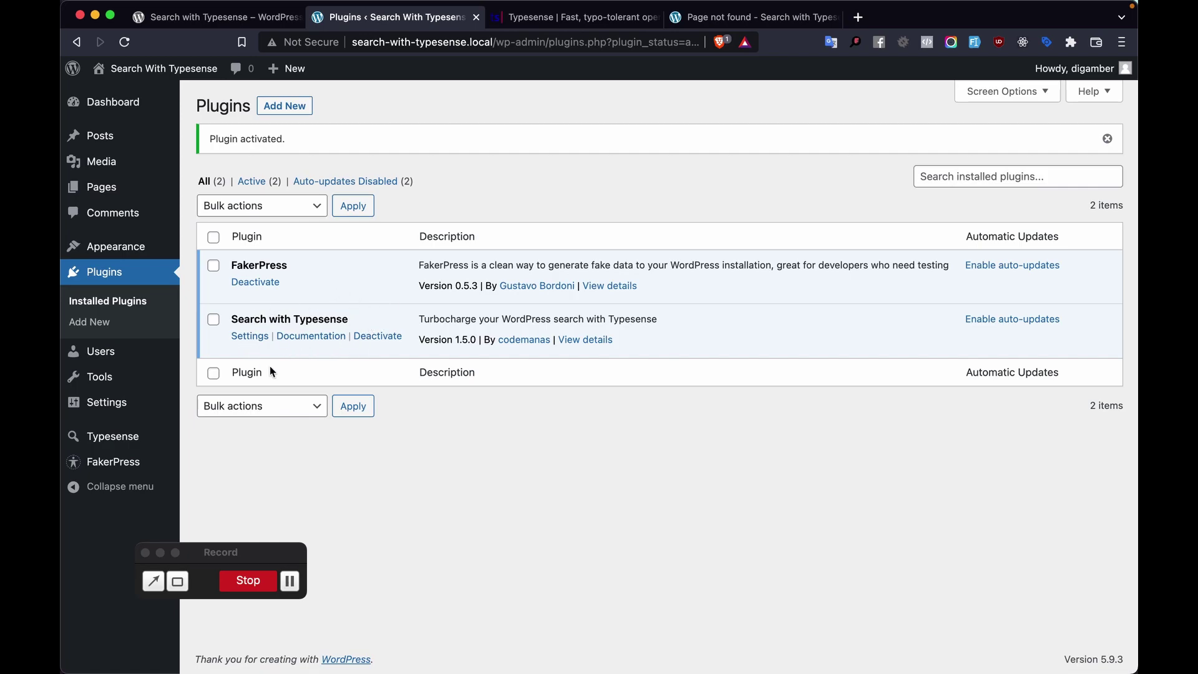
Revisit the local site's page for adding plugins and its search box, and return to the plugin's WordPress.org page.
click(134, 327)
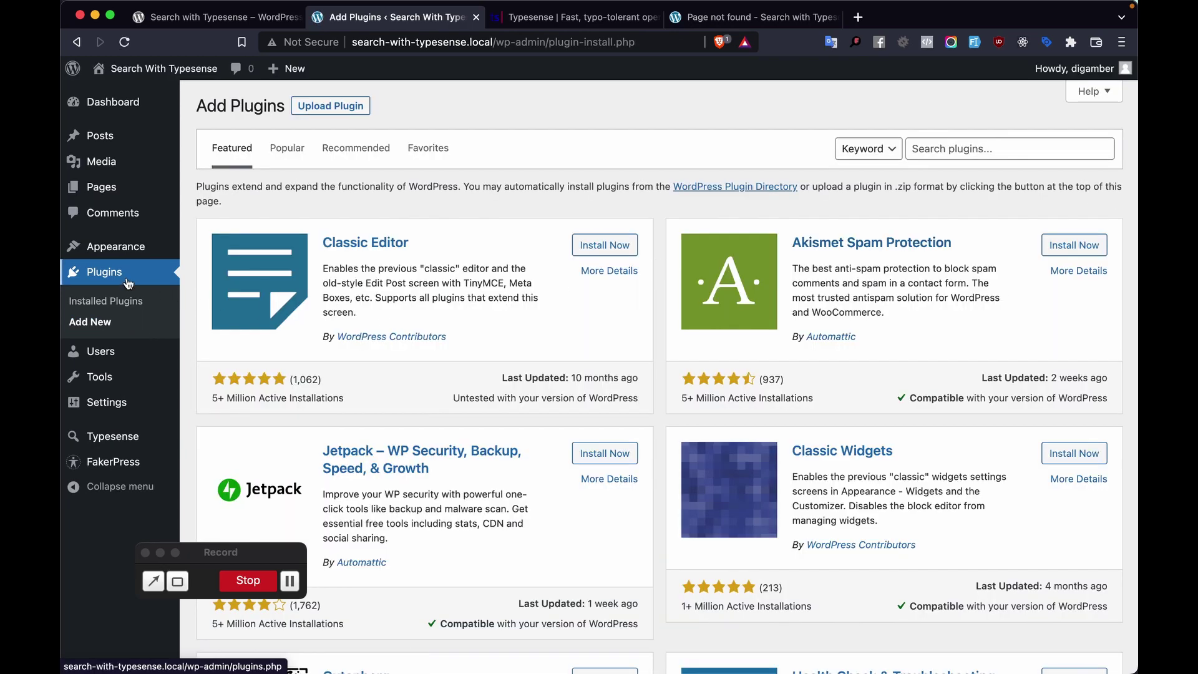
click(970, 148)
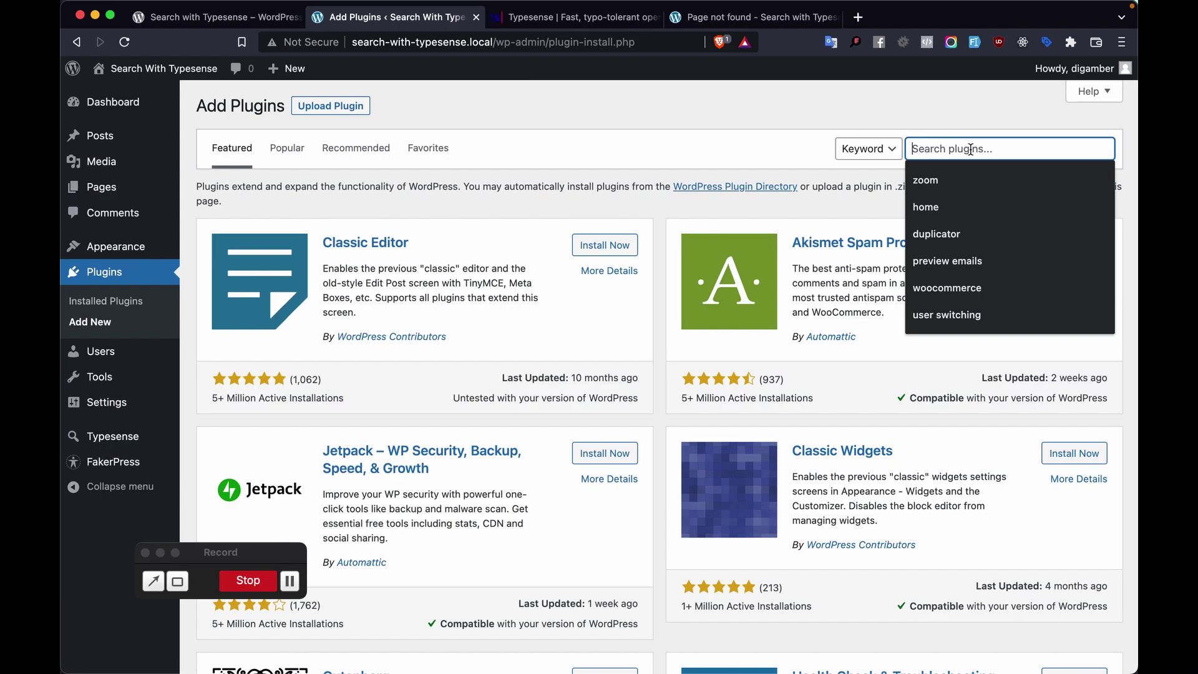
click(980, 134)
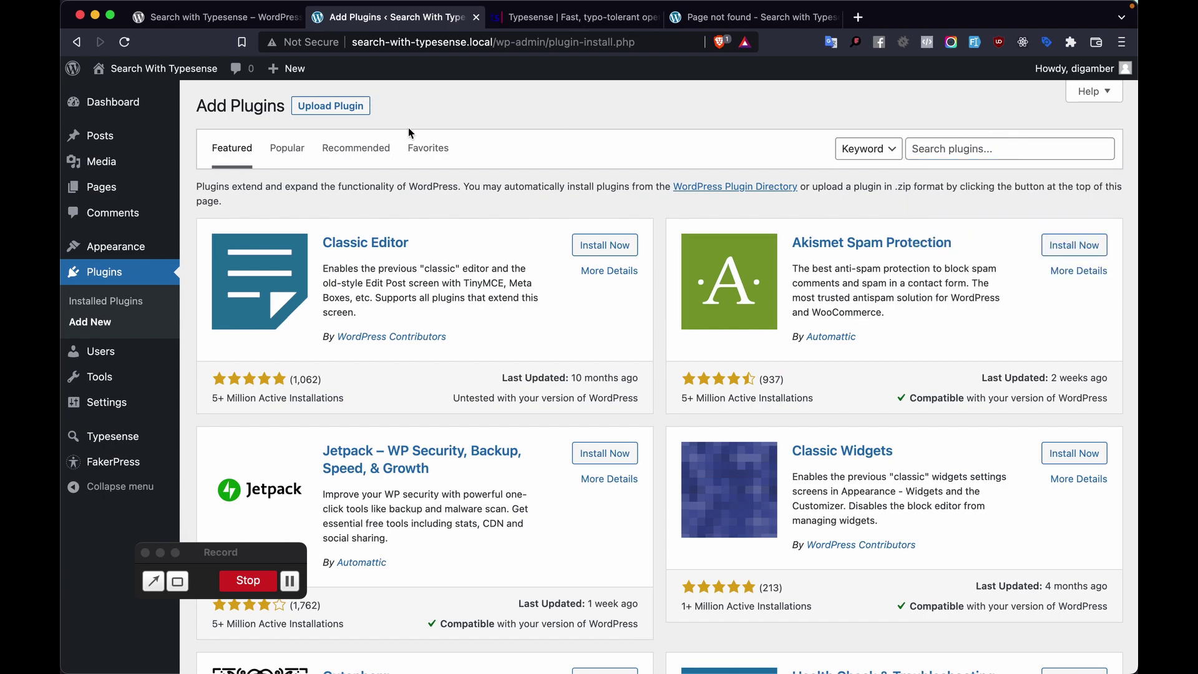
click(281, 17)
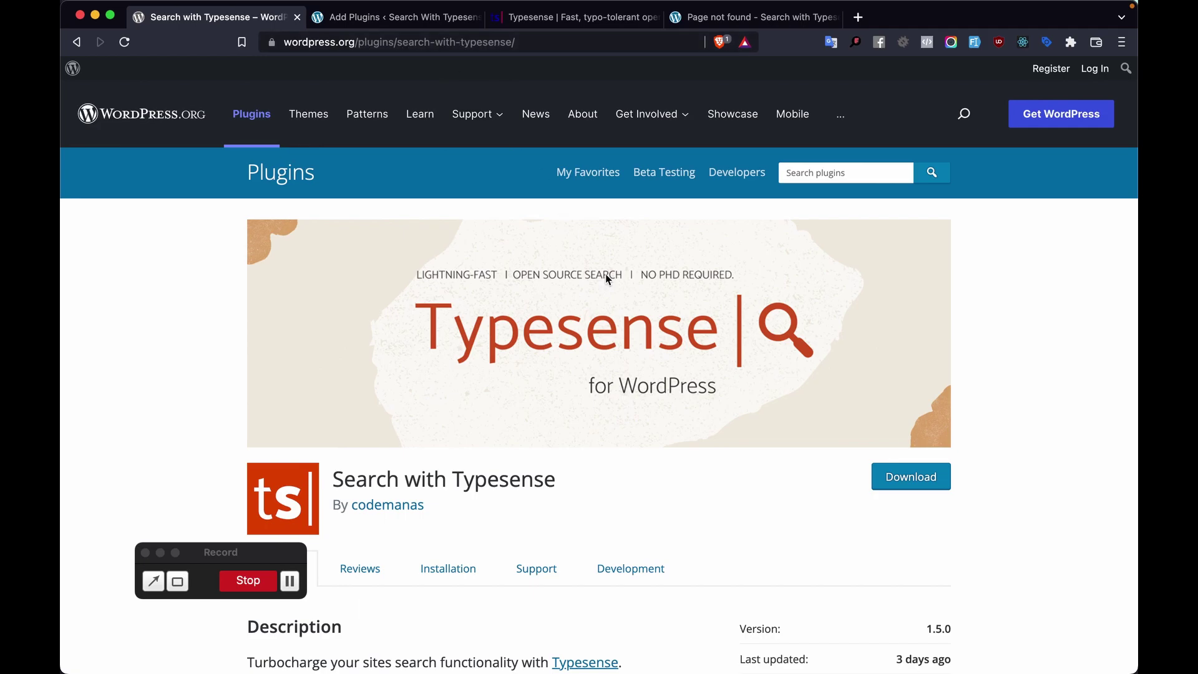
Download the Search with Typesense plugin's zip file, and return to the local site's page for adding plugins.
scroll(608, 279, down, 5)
click(905, 216)
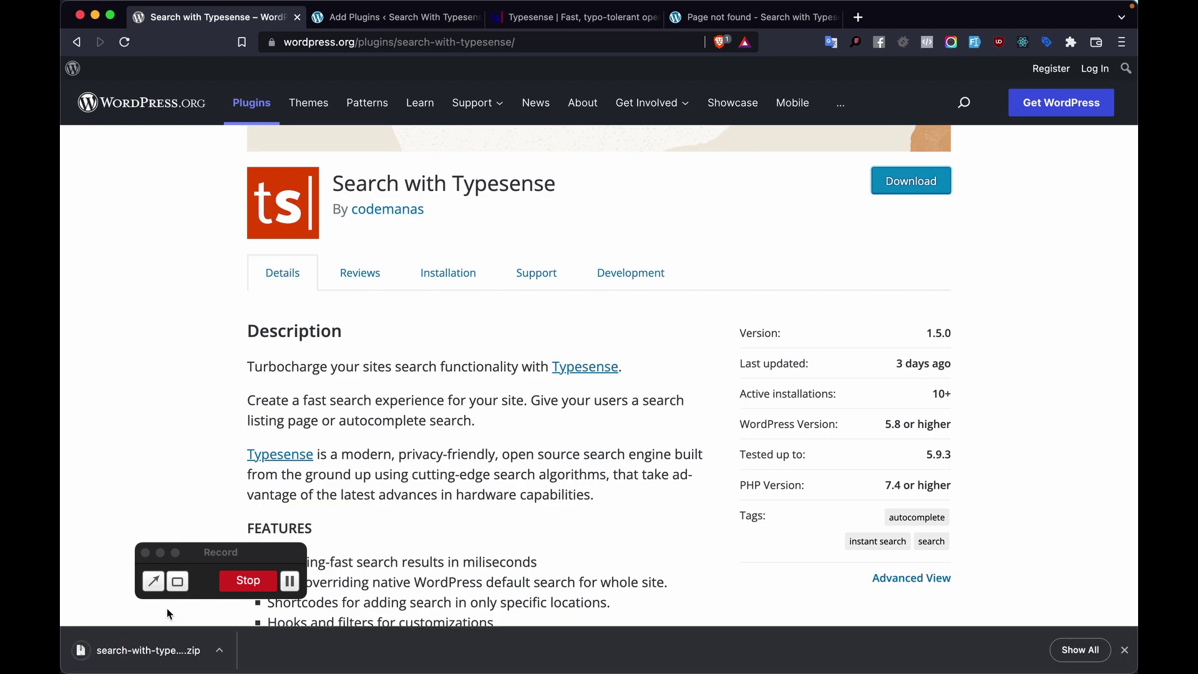
click(372, 25)
scroll(357, 395, down, 2)
scroll(358, 396, up, 2)
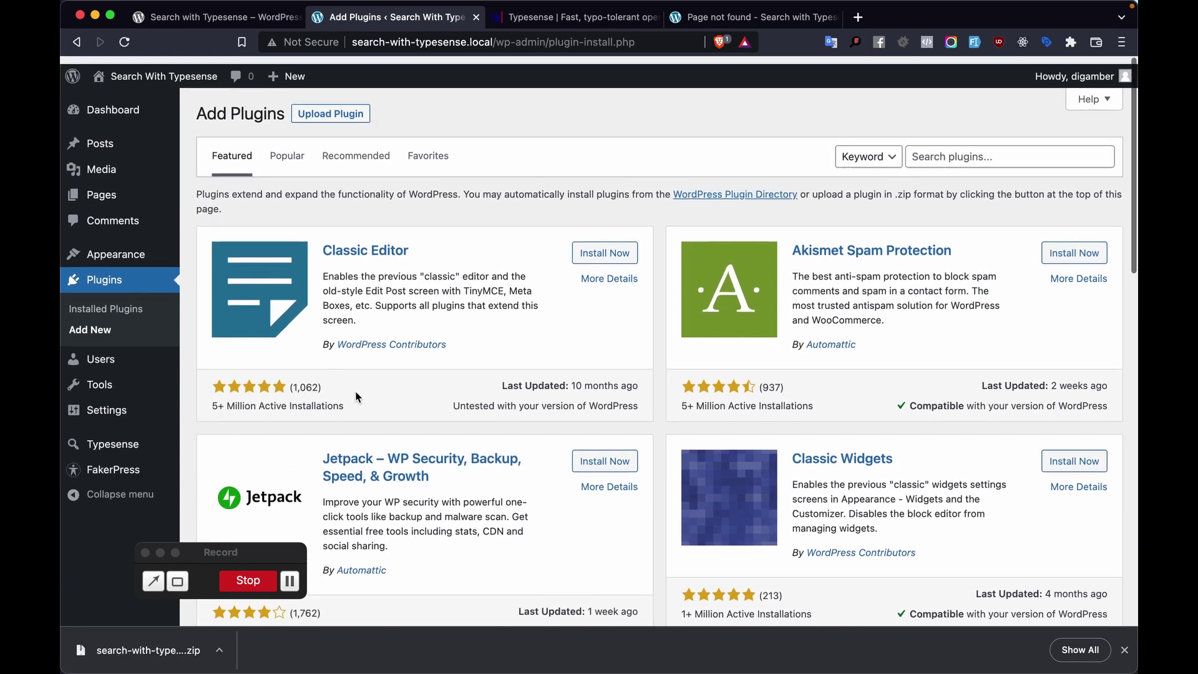
Try to install the plugin by uploading search-with-typesense.1.5.0.zip to the local site, and cancel replacing the current copy.
click(340, 107)
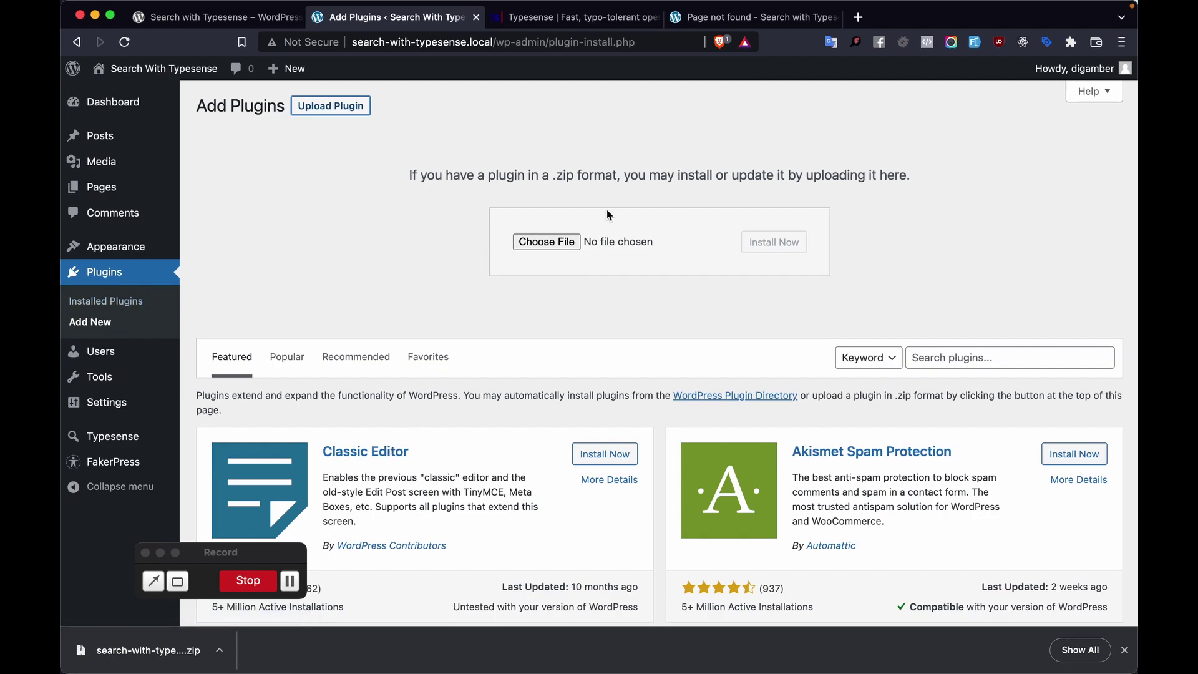
click(549, 245)
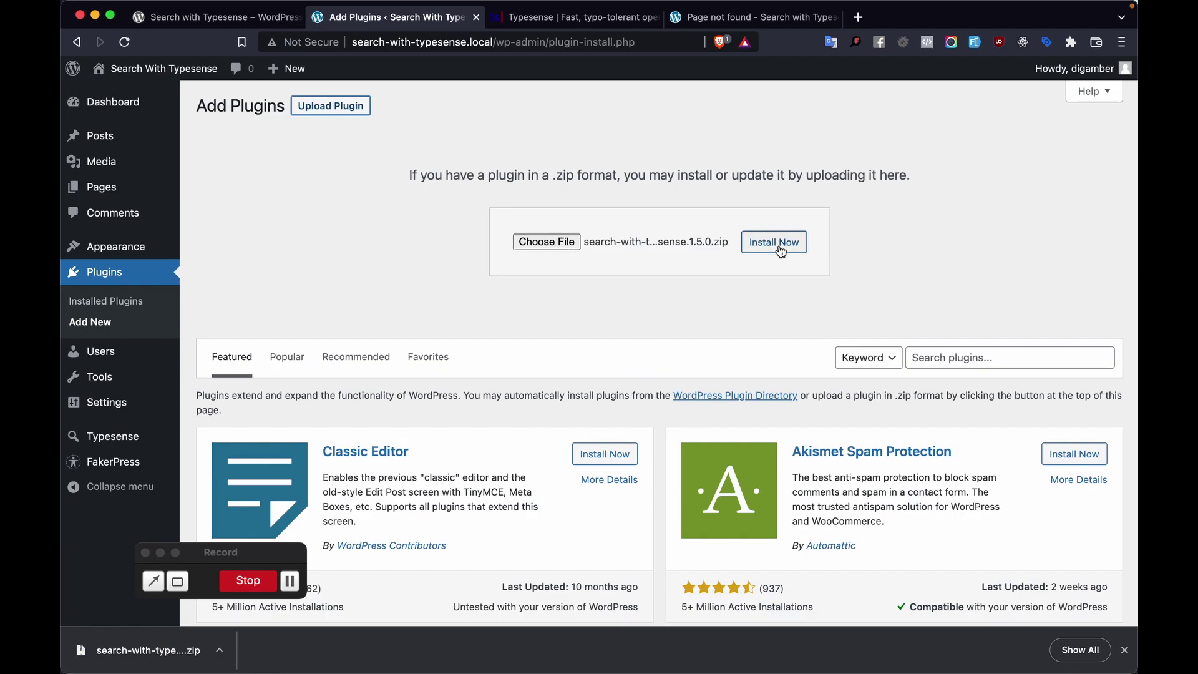
click(780, 243)
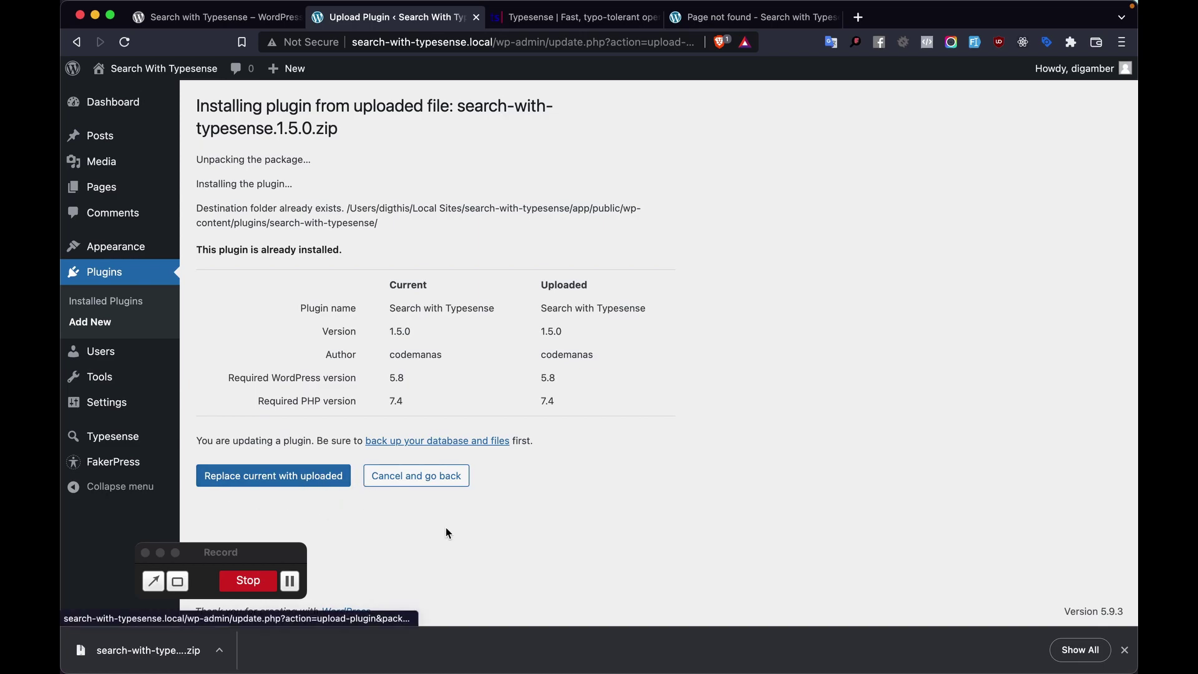
click(438, 486)
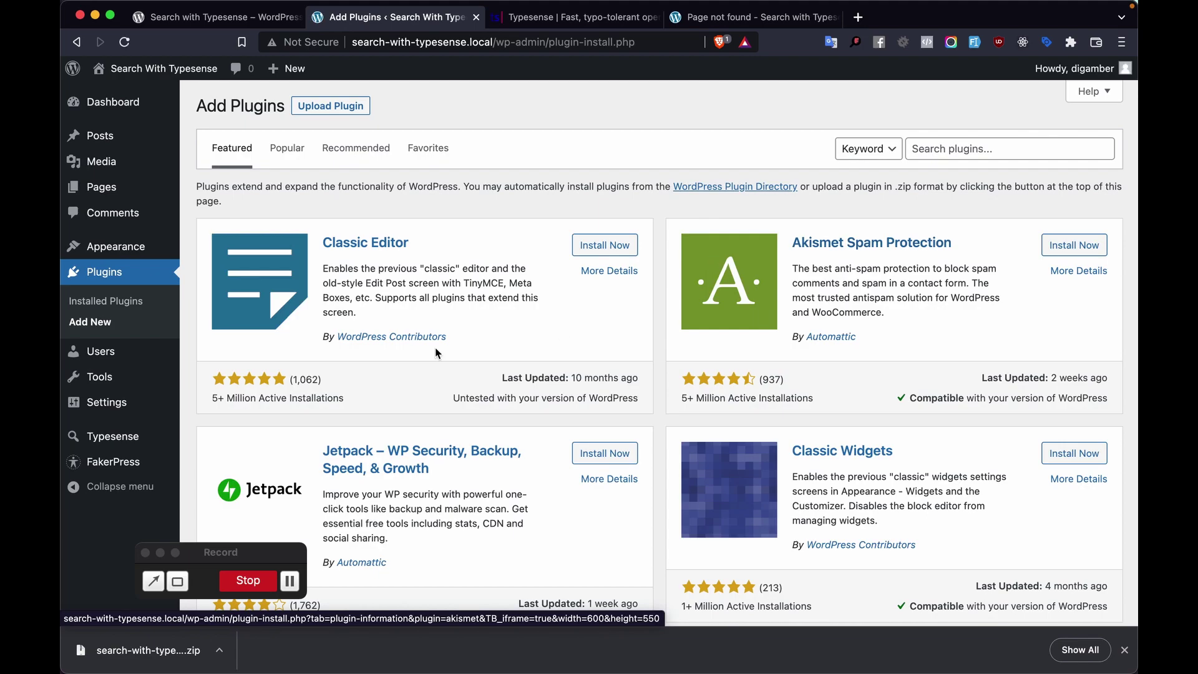
Open the Search with Typesense settings from the installed plugins list and review the General connection fields.
click(138, 304)
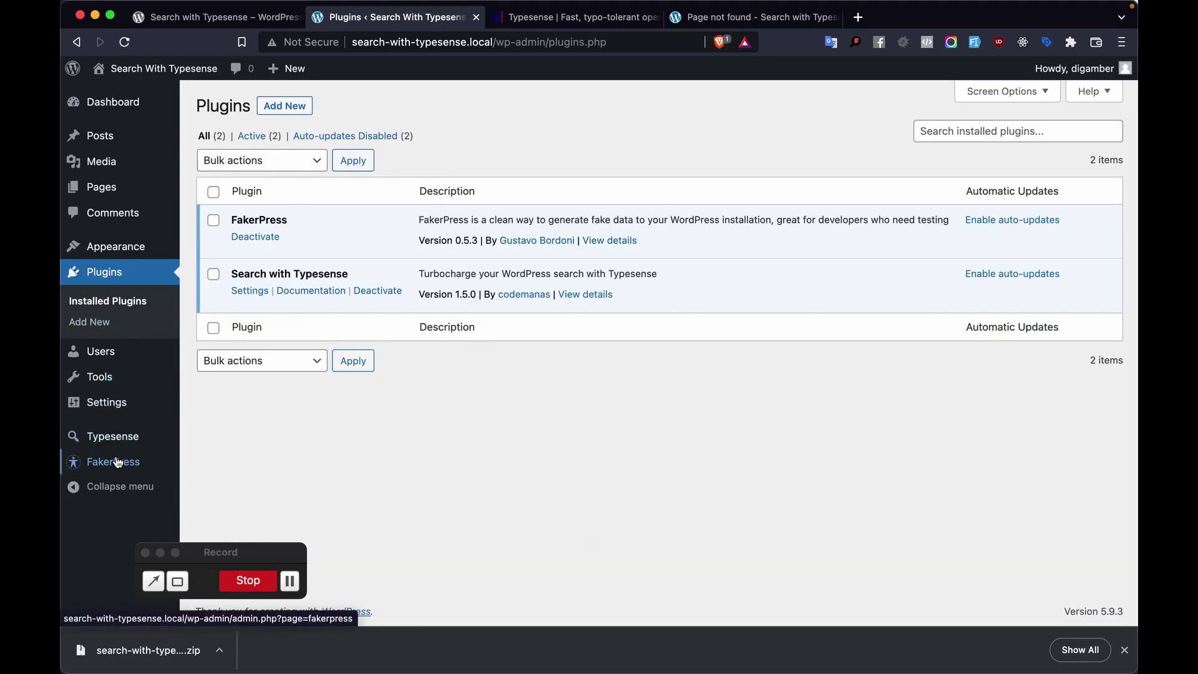
mouse_move(118, 446)
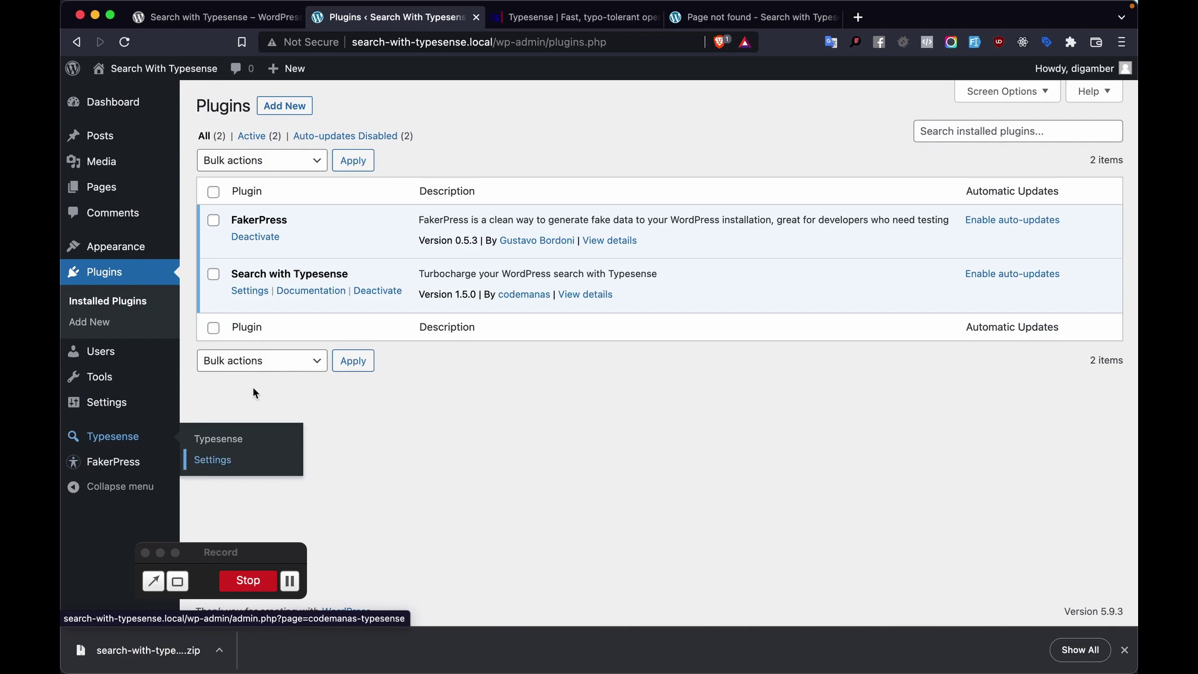
click(255, 291)
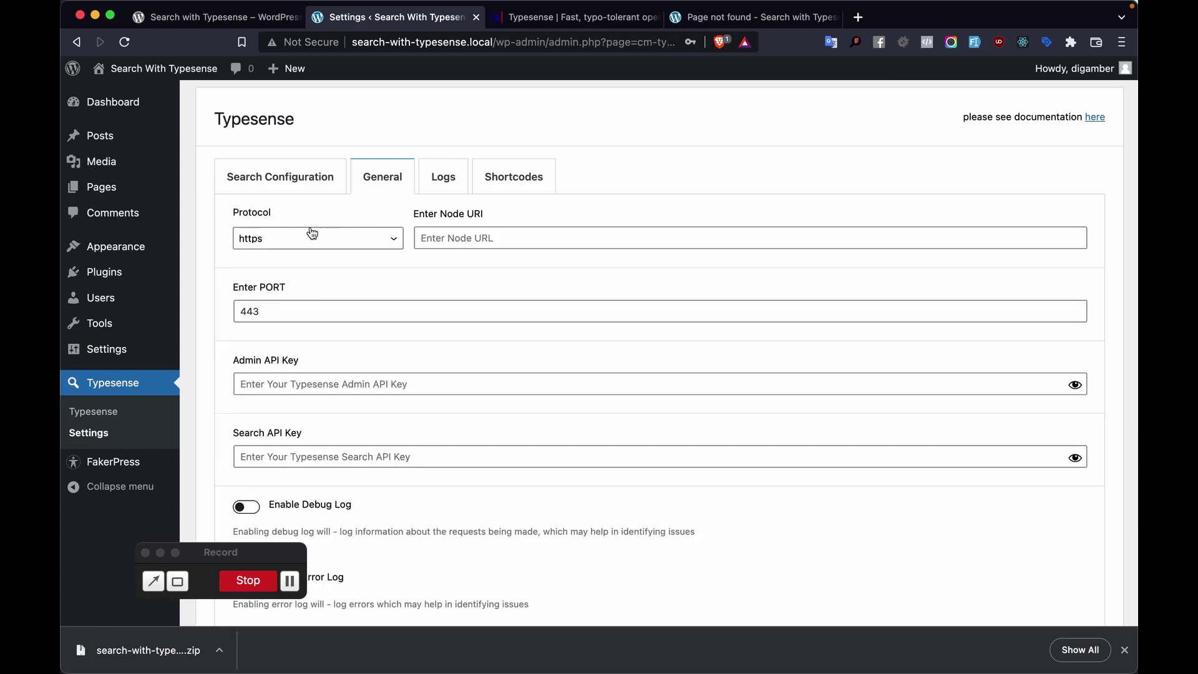
scroll(417, 274, down, 3)
scroll(416, 264, up, 5)
Review the typesense.org home page, including its introduction and the open source and cloud deployment options.
click(564, 17)
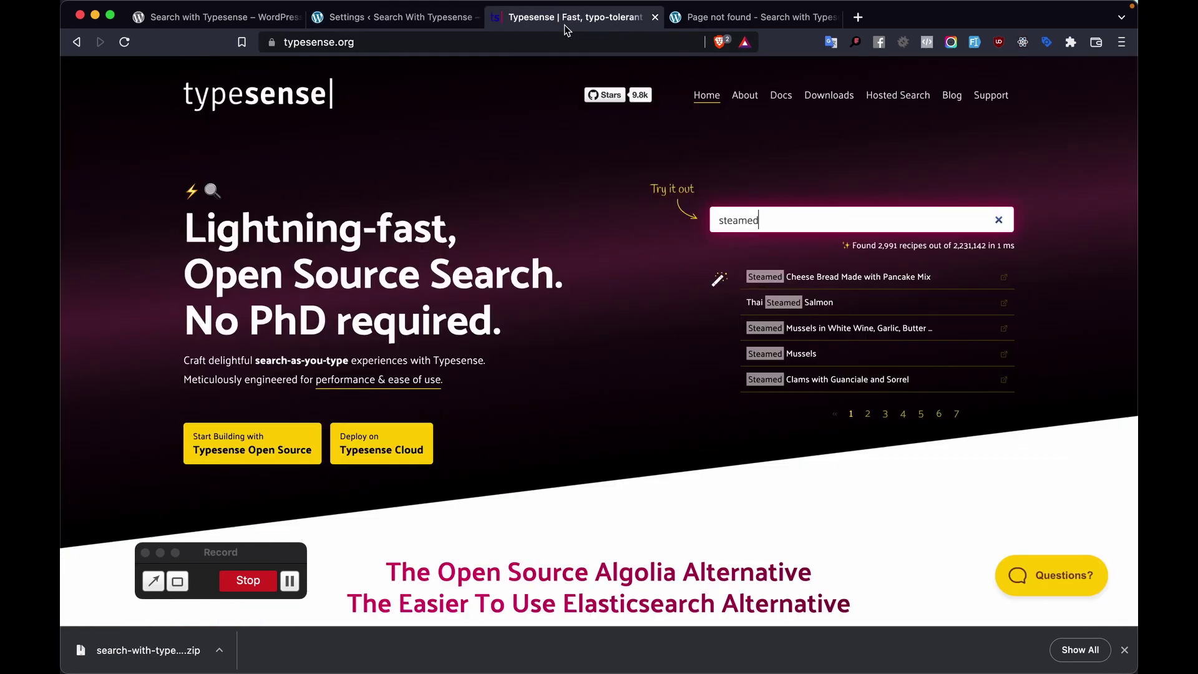
drag(341, 104, 202, 106)
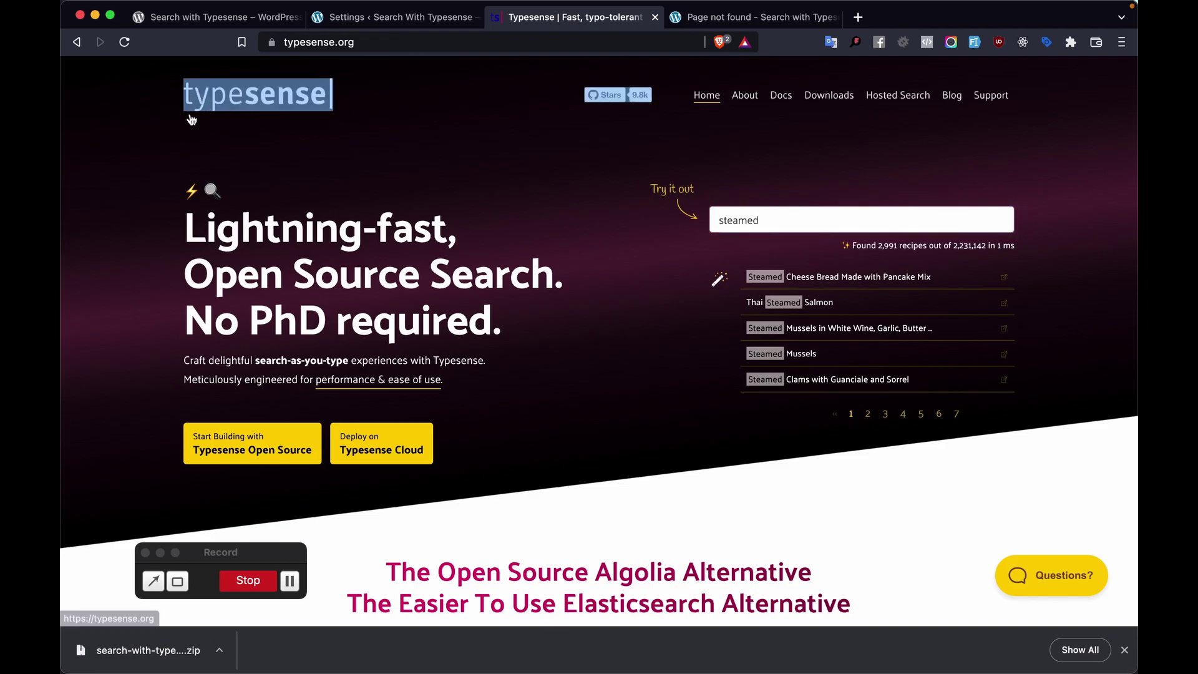
click(202, 106)
scroll(380, 186, down, 5)
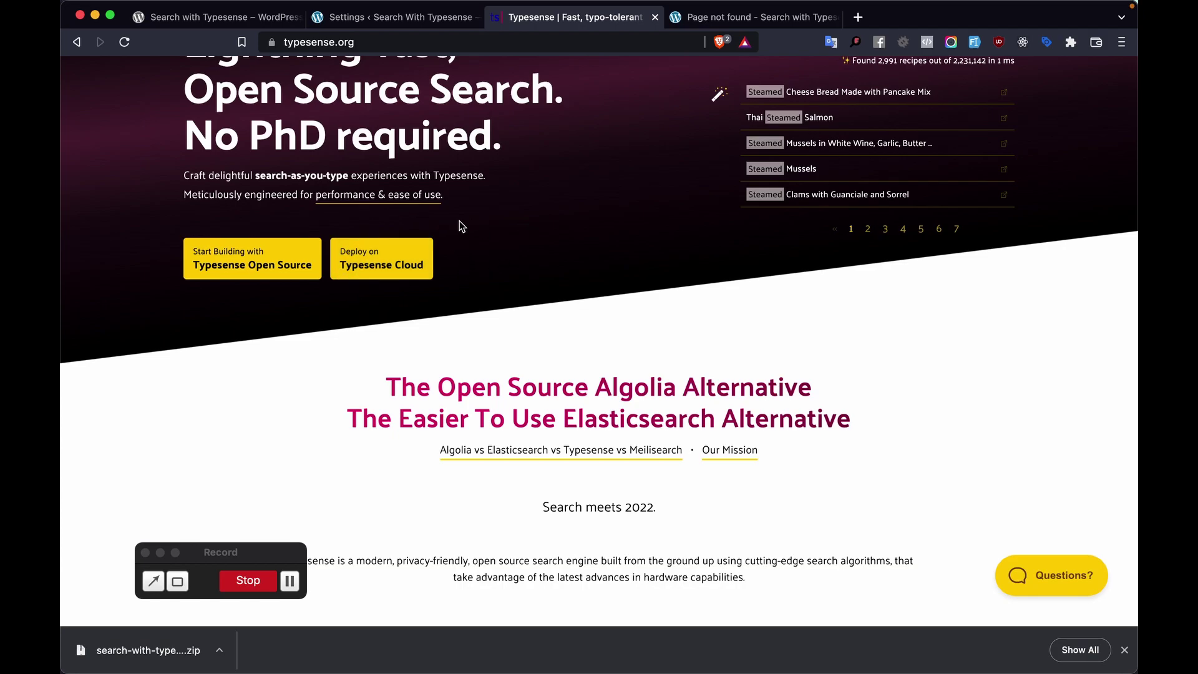
scroll(469, 223, up, 3)
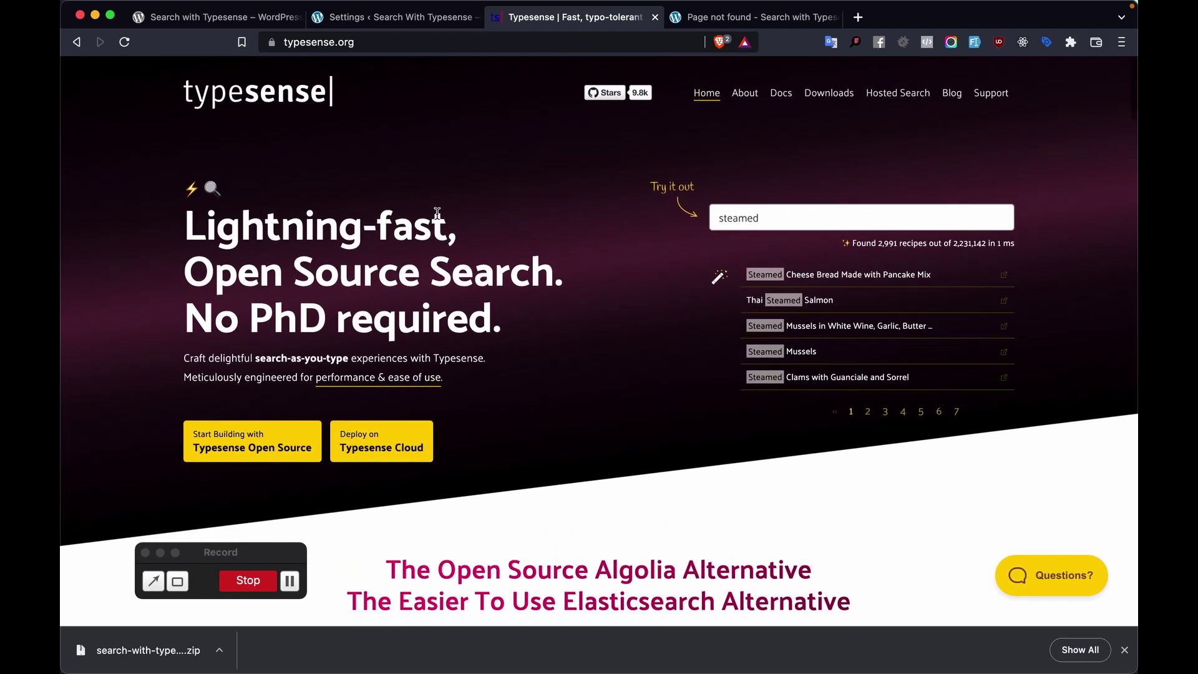
Go to Typesense Cloud from the Typesense home page, log in with GitHub, and authorize its access to the account.
click(380, 453)
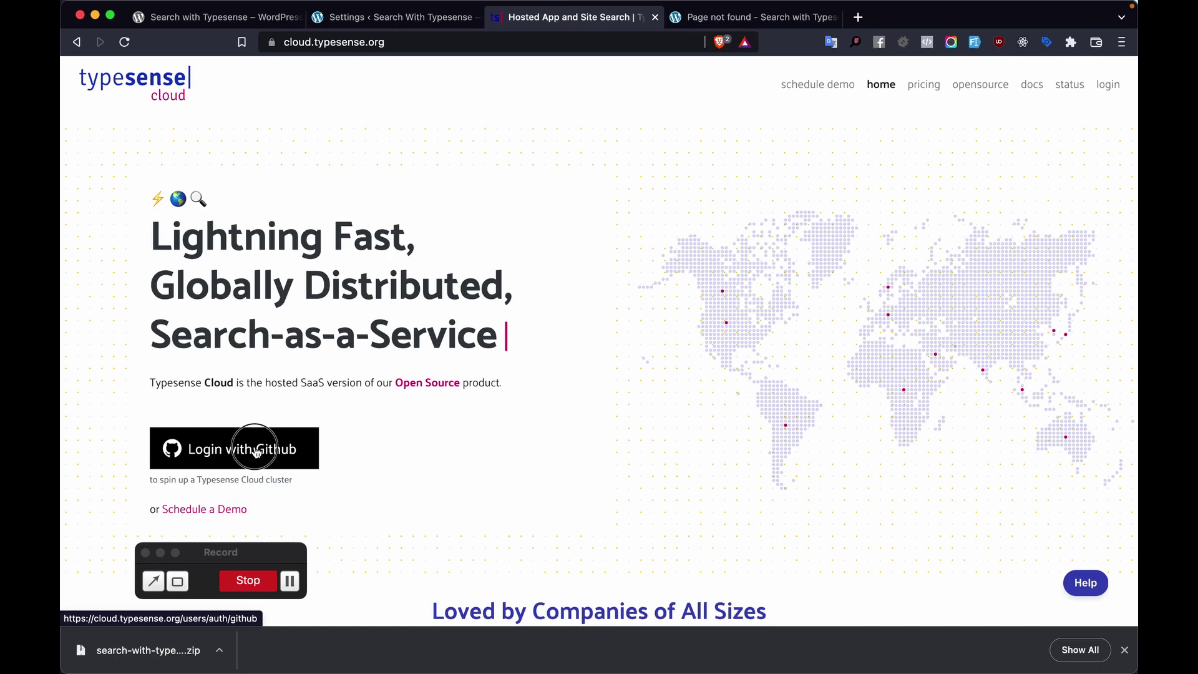
click(257, 450)
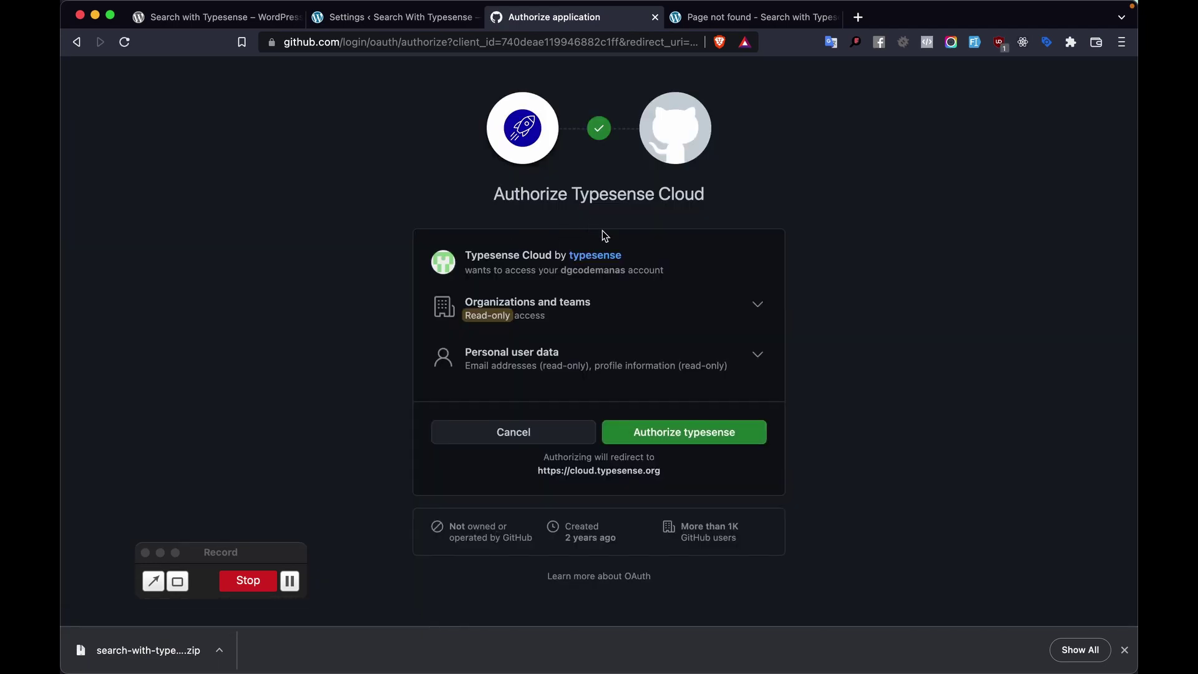
click(662, 435)
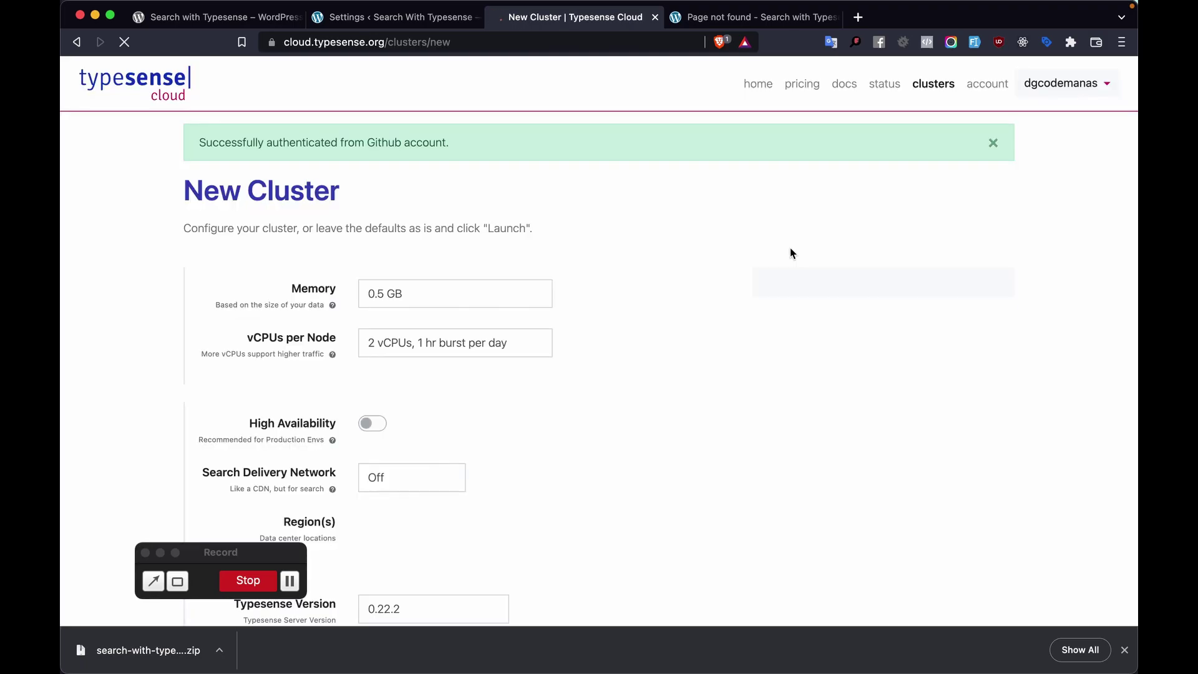
Review the new cluster's configuration options and the available regions, keeping Mumbai.
scroll(623, 343, down, 5)
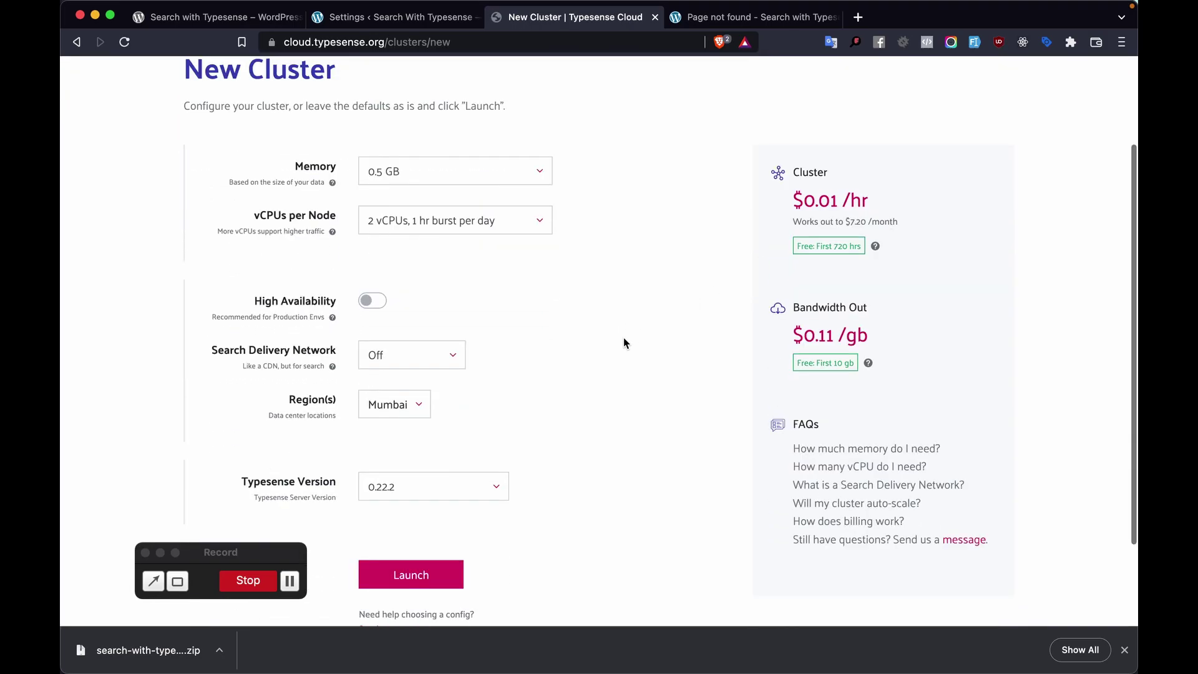
scroll(469, 256, up, 1)
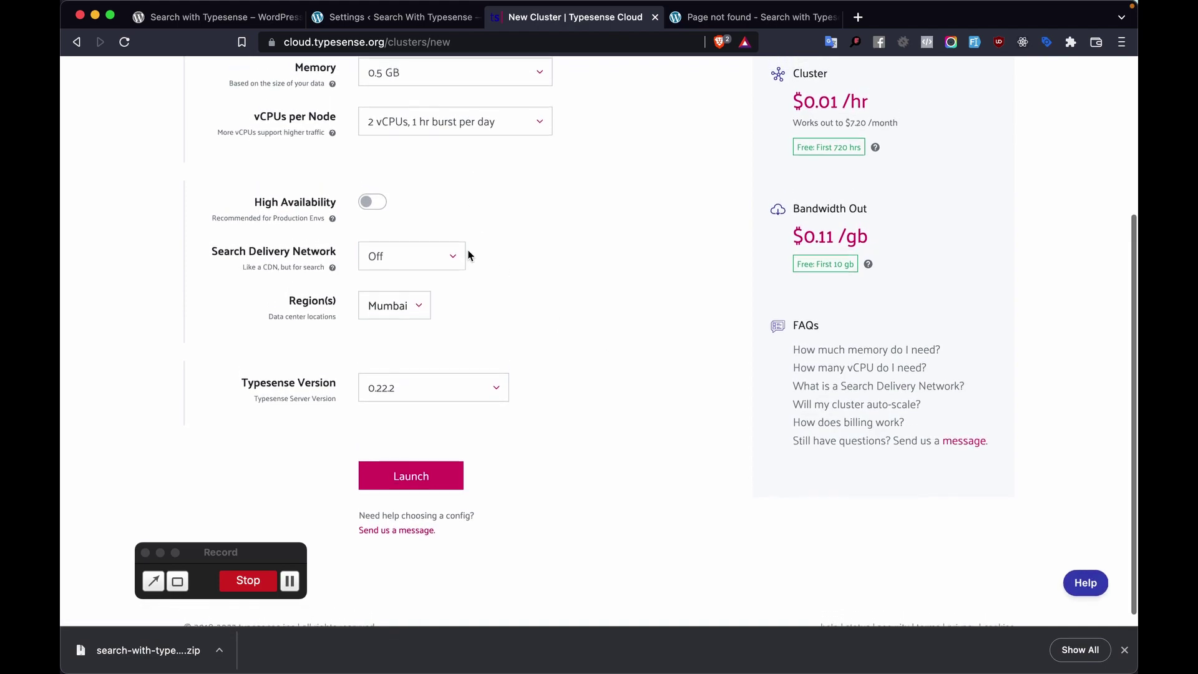
scroll(469, 255, up, 1)
click(411, 313)
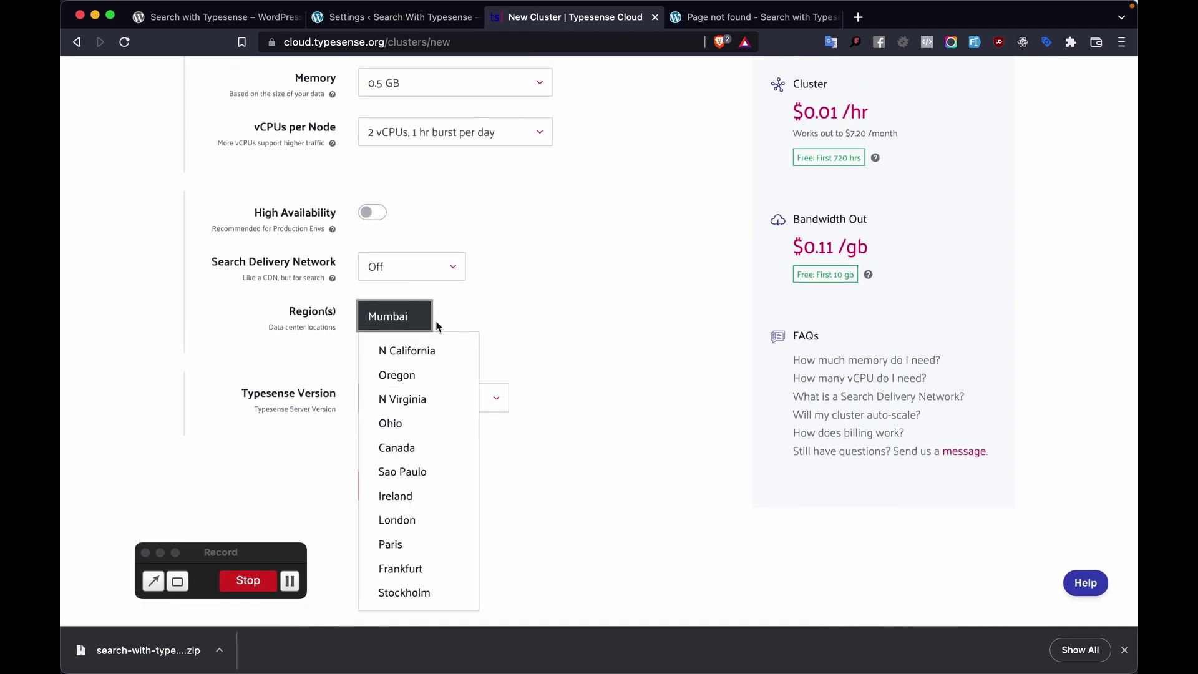
scroll(535, 312, down, 1)
click(564, 287)
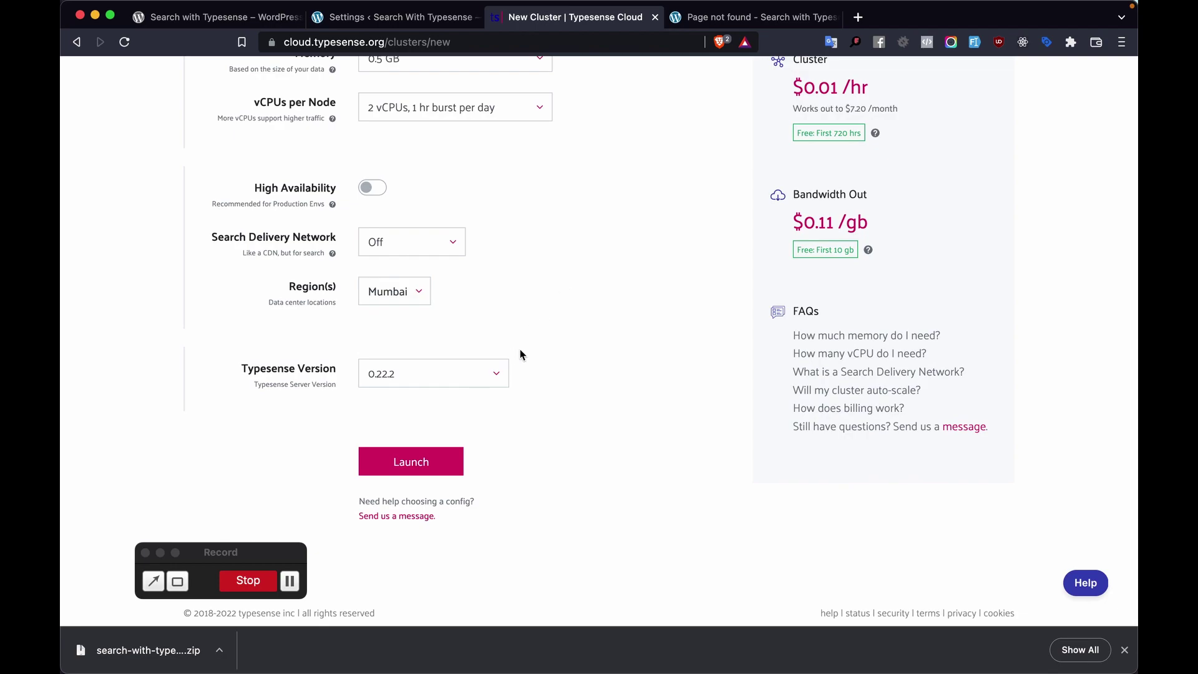
Check the available Typesense server versions for the new cluster, keeping 0.22.2.
click(498, 378)
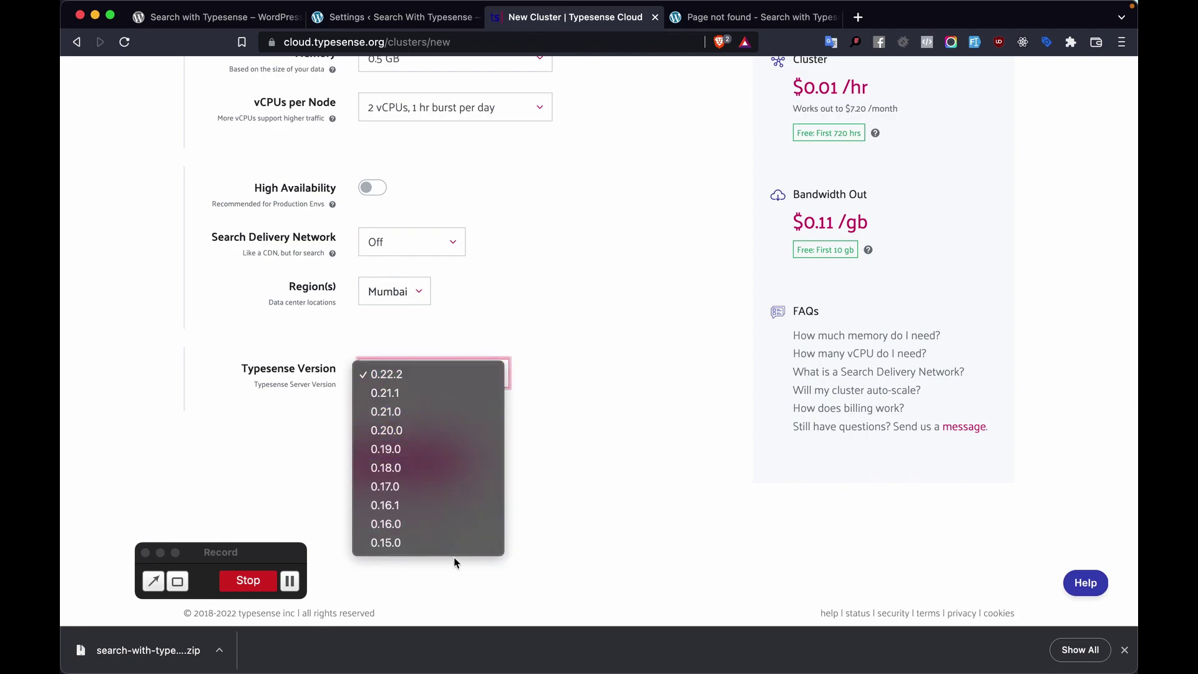
click(568, 339)
click(435, 375)
click(409, 375)
click(455, 374)
click(584, 356)
click(653, 383)
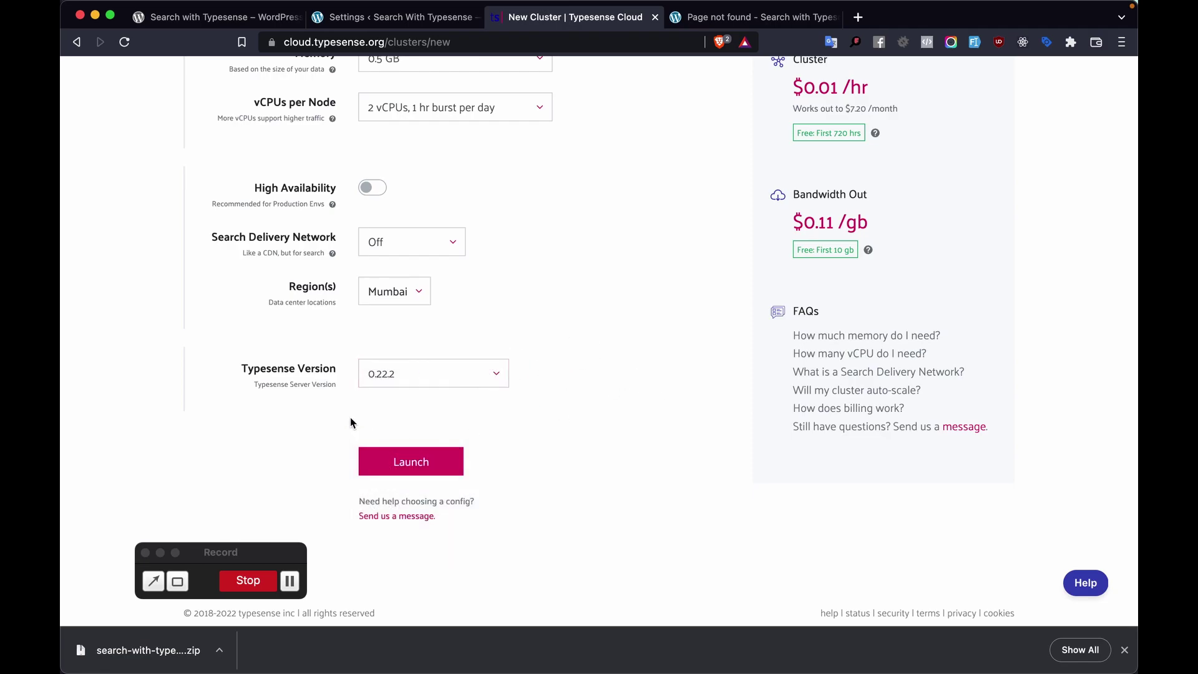
Launch the cluster with 0.5 GB memory, 2 vCPUs, high availability off, the Mumbai region and Typesense version 0.22.2.
scroll(350, 422, up, 5)
scroll(362, 418, down, 5)
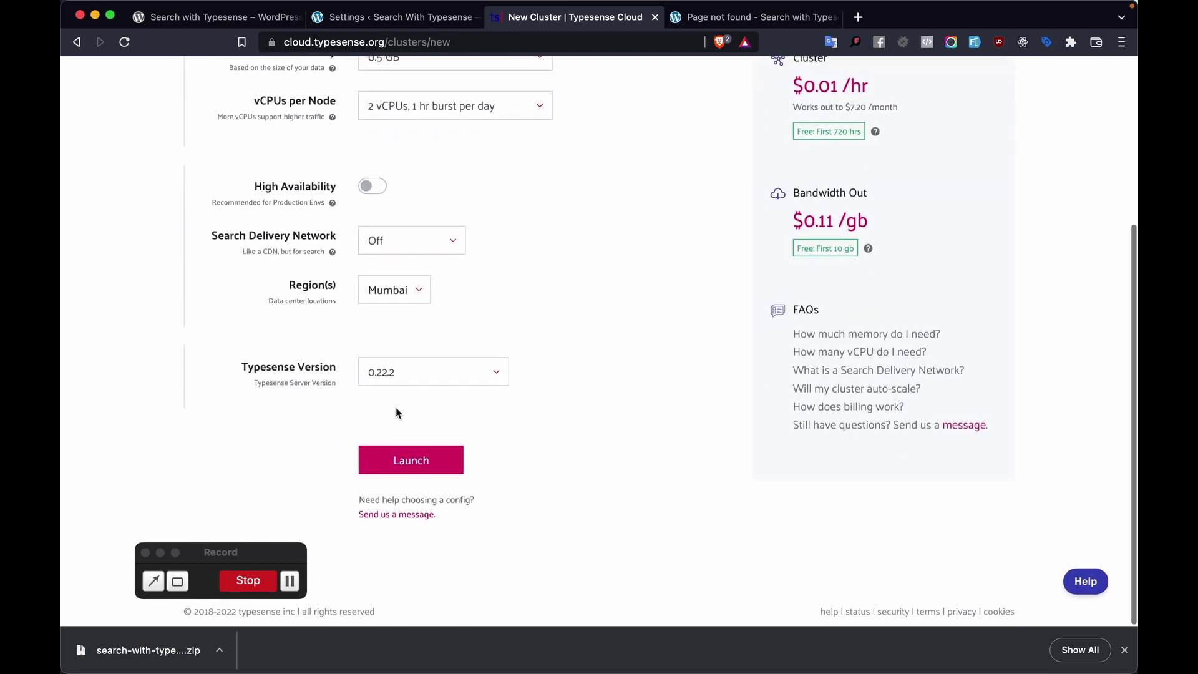
click(406, 461)
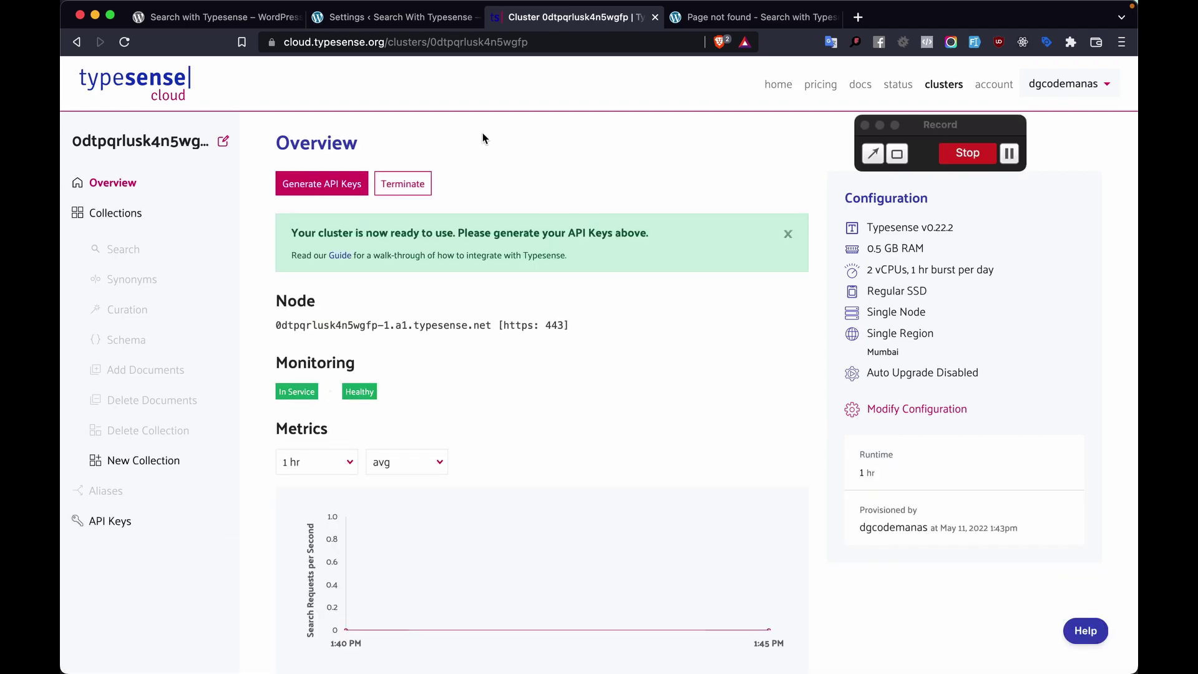
Generate the cluster's API keys, open the downloaded keys text file, and move its window over the cluster overview.
click(335, 194)
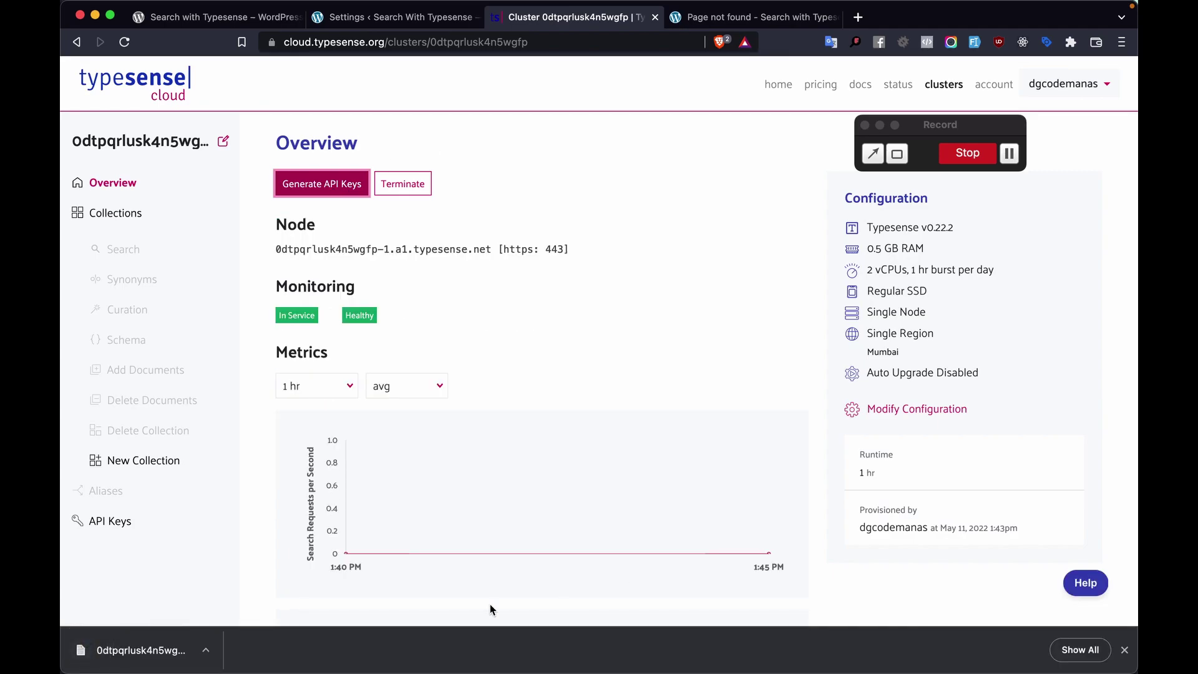
click(216, 652)
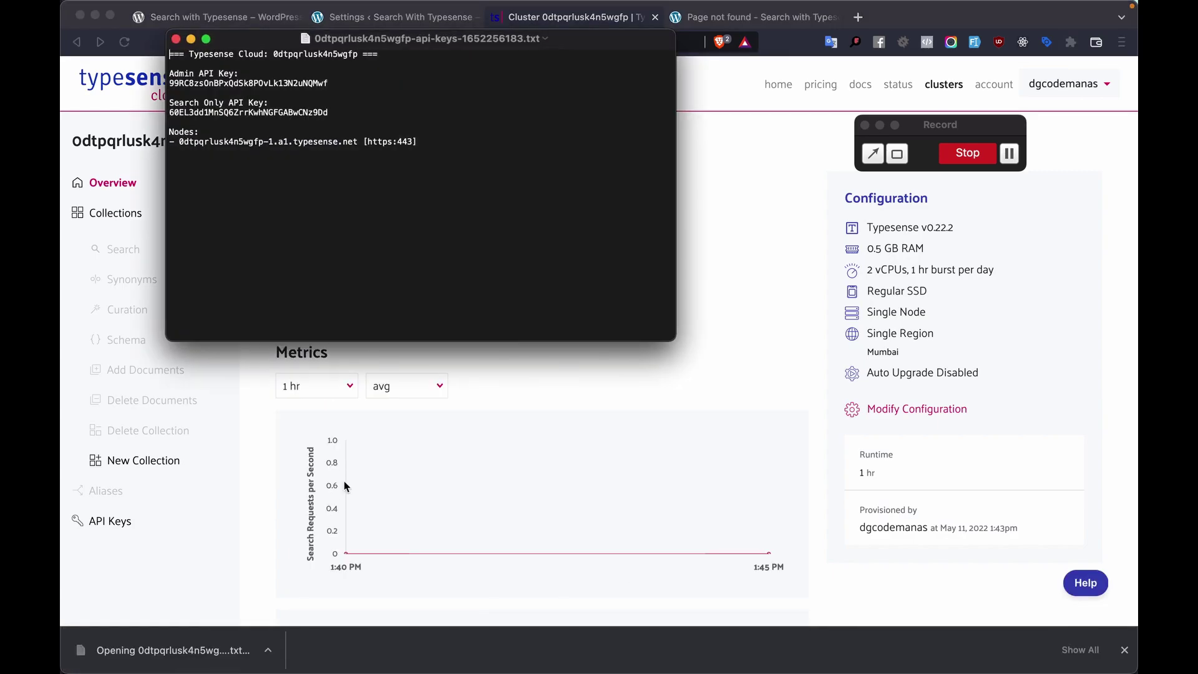
drag(354, 48, 552, 133)
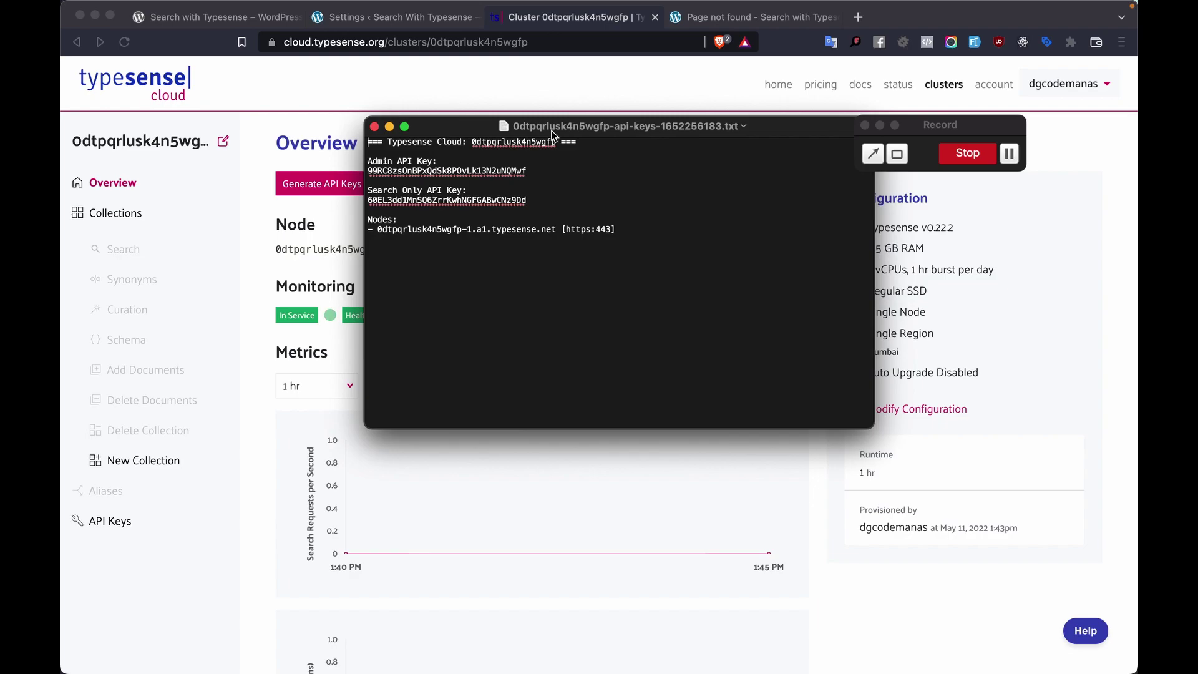
Examine the Admin API key, Search Only API key and node entries in the downloaded keys file.
drag(653, 240, 347, 161)
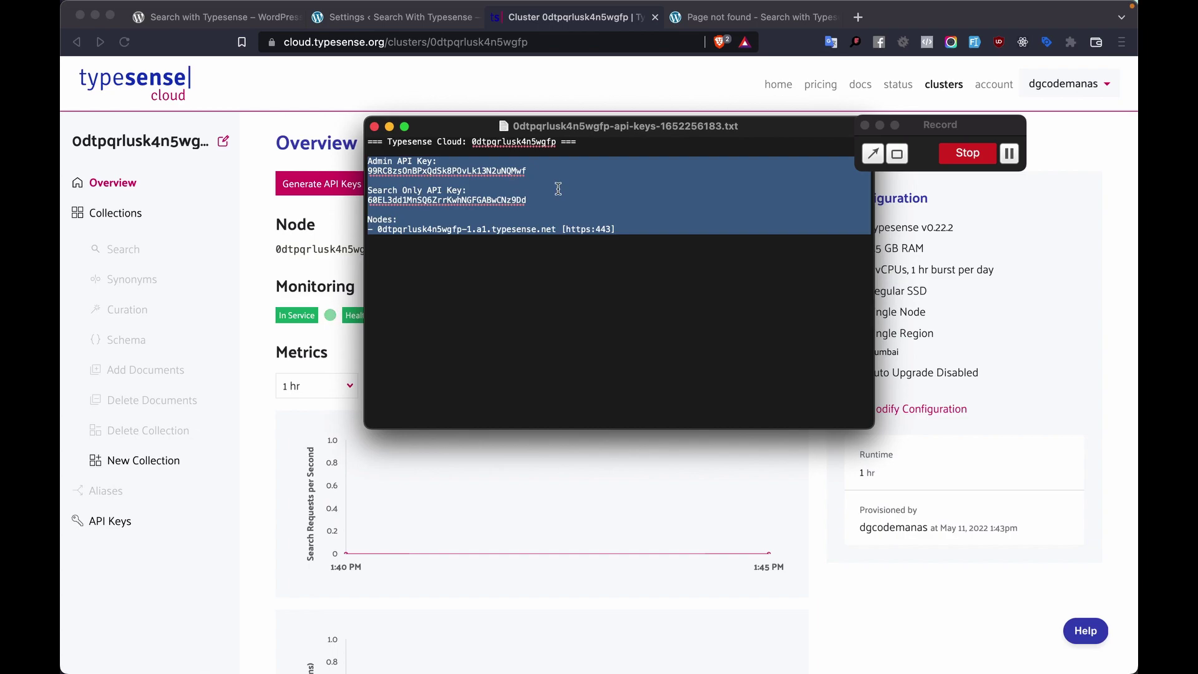
click(537, 242)
double_click(391, 173)
click(682, 230)
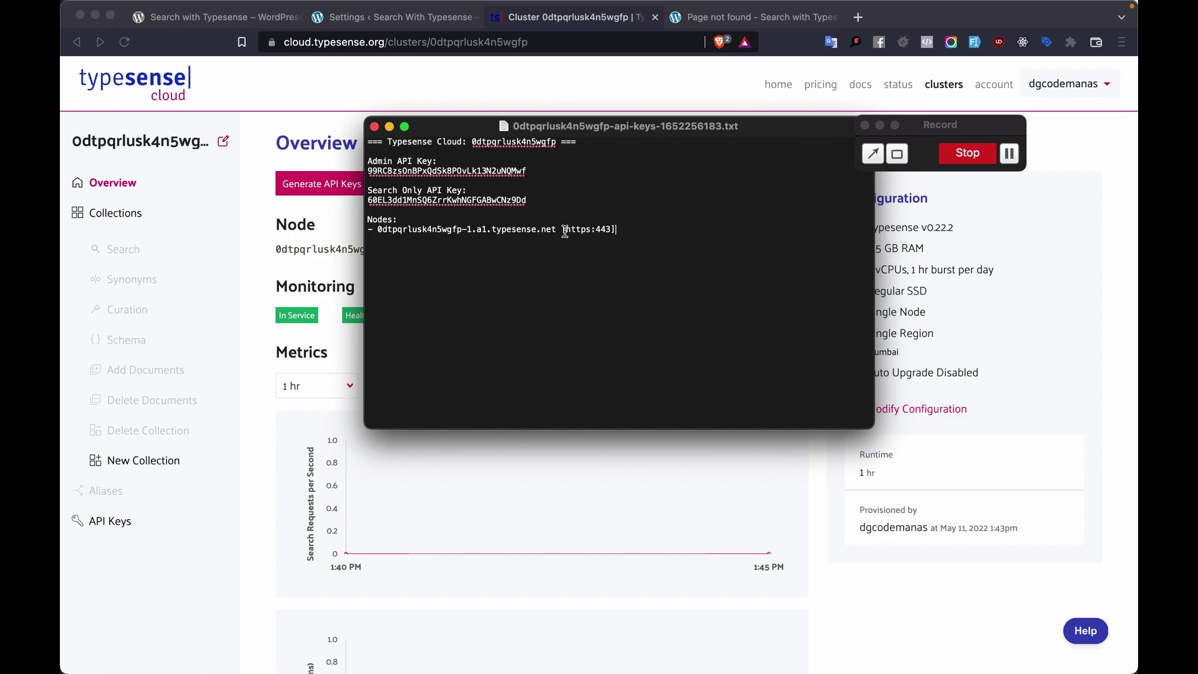
Bring up the plugin's General settings in the browser and move the keys file window lower over the settings fields.
click(452, 82)
click(398, 19)
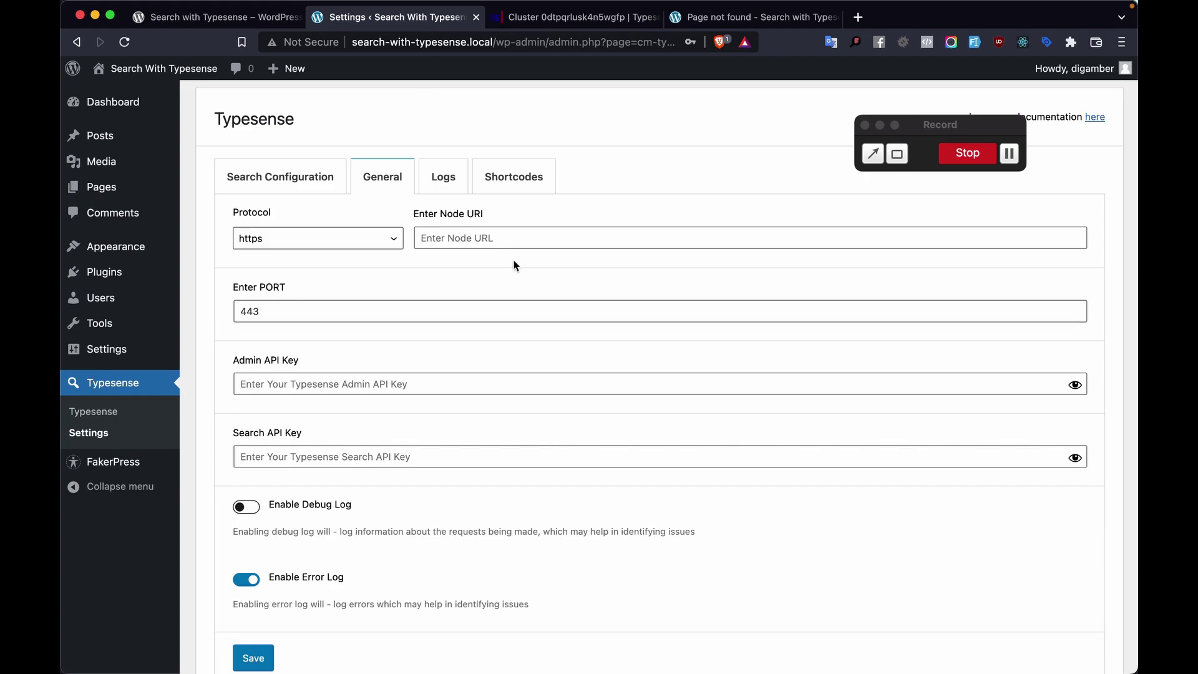
key(super+Tab)
drag(574, 128, 715, 240)
click(580, 141)
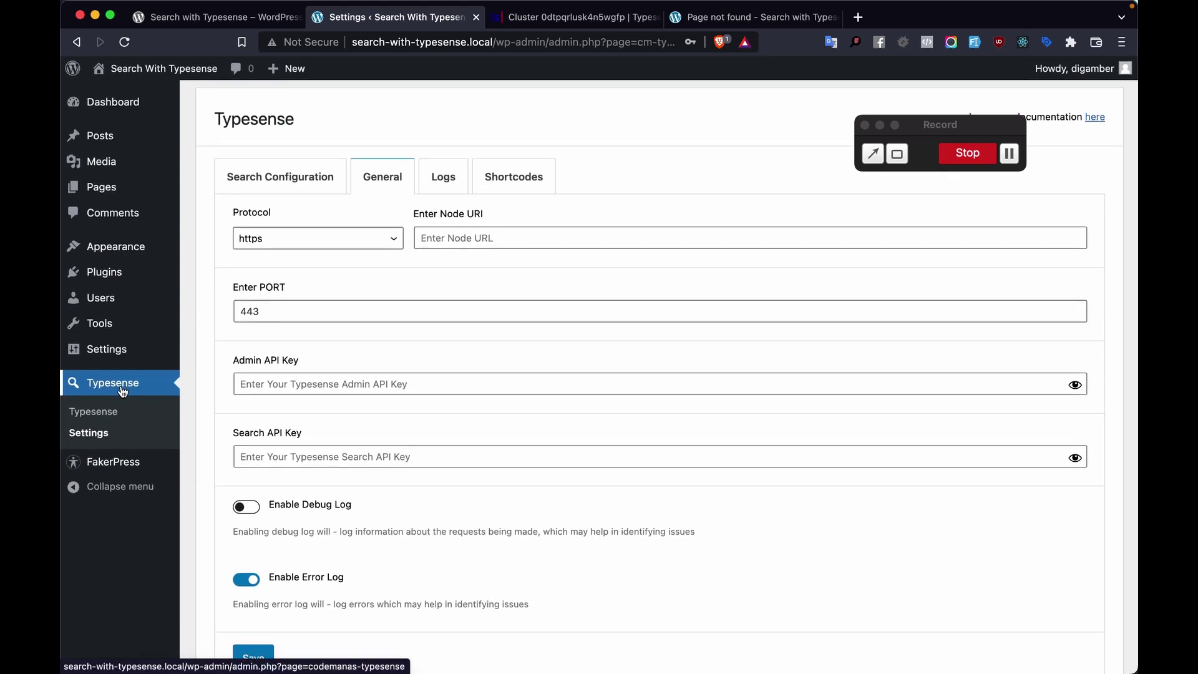
Paste the Admin API key from the keys file into the plugin's Admin API Key field, reveal it, and return to the file.
key(super+Tab)
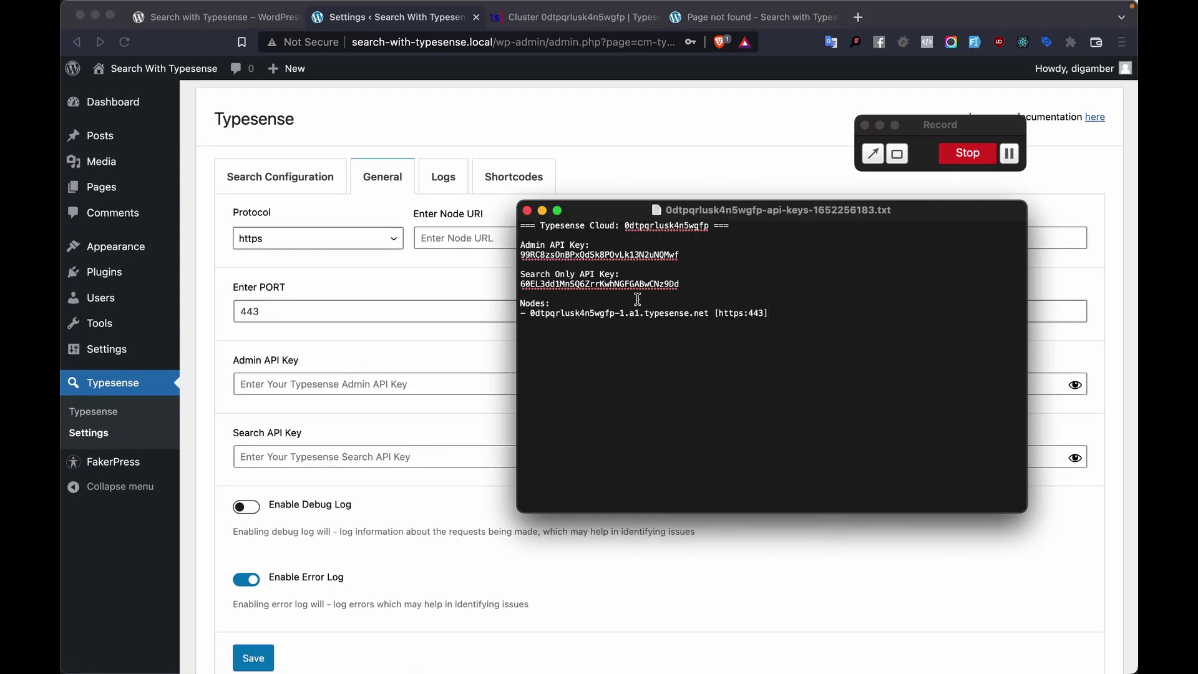
double_click(630, 256)
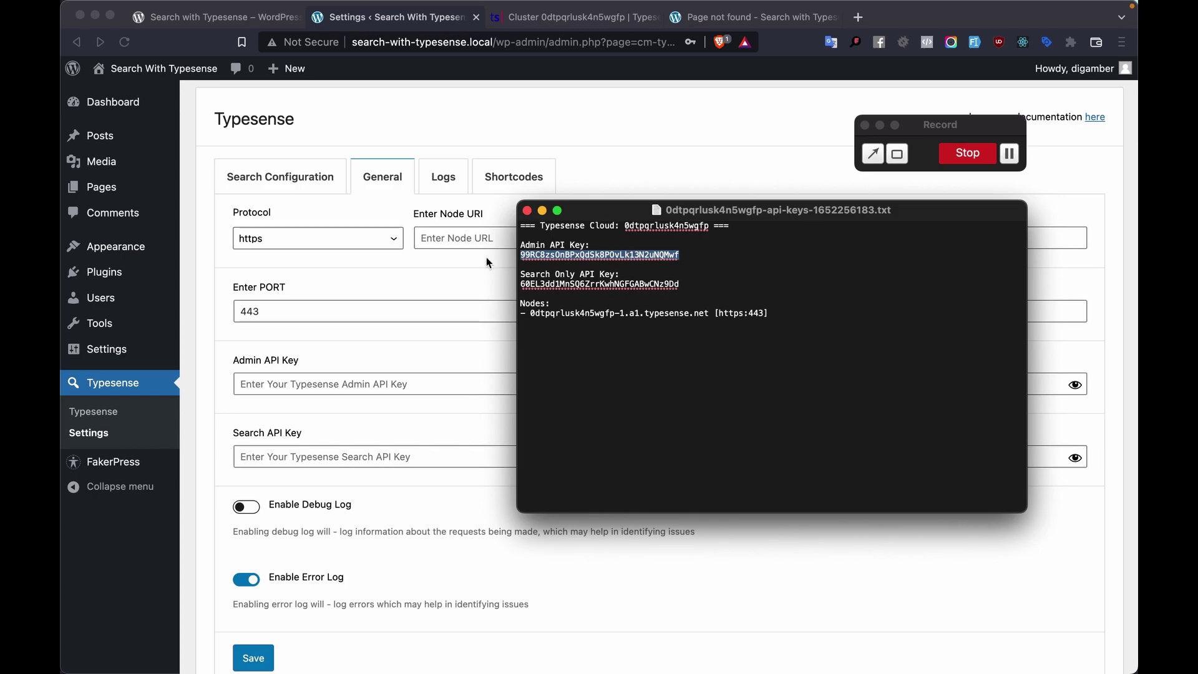
click(467, 275)
click(347, 383)
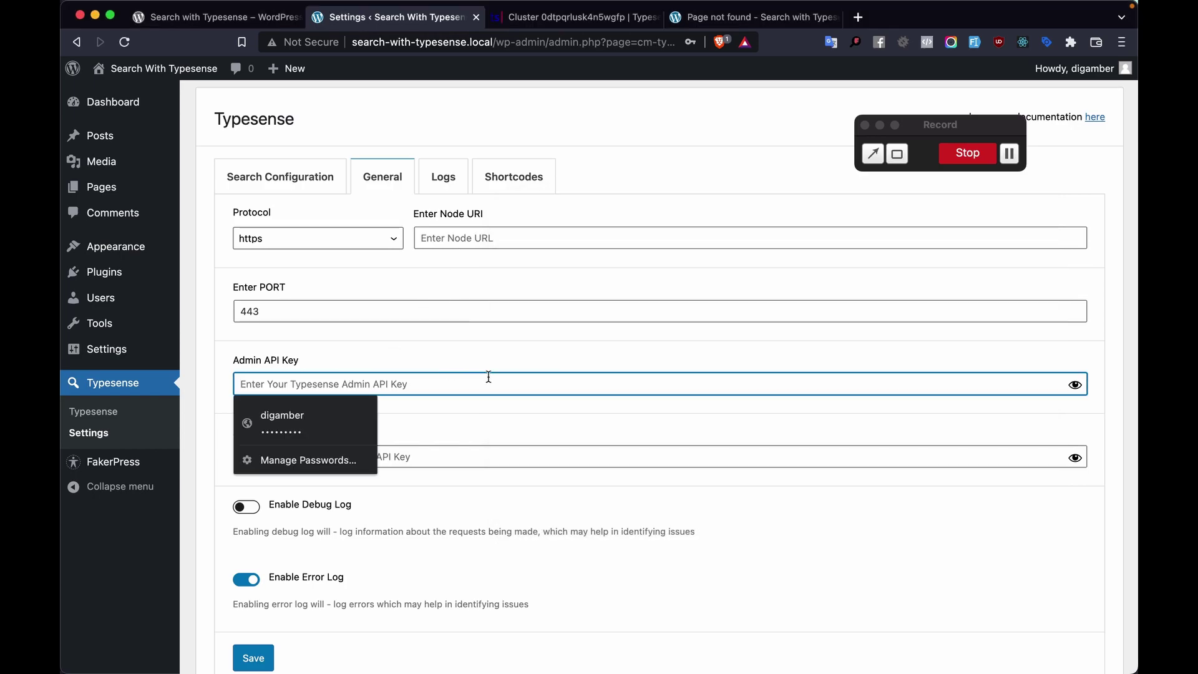
key(super+v)
click(1075, 384)
key(super+Tab)
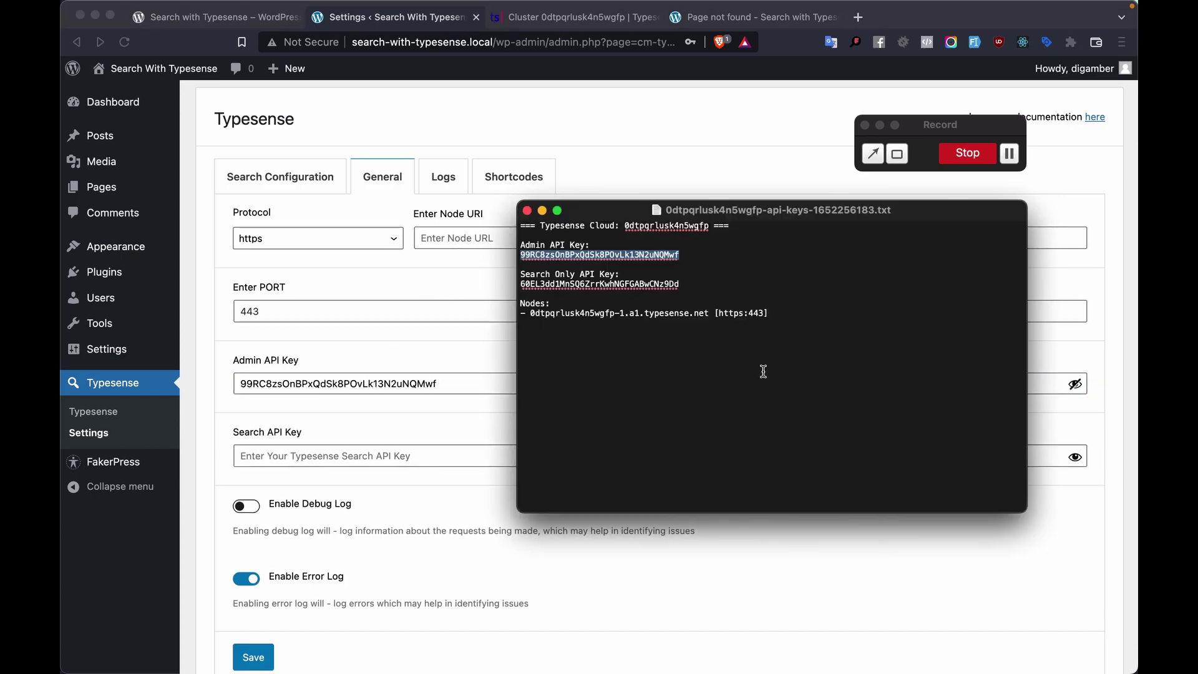
Copy the Search Only API key from the keys file into the plugin's Search API Key field and reveal it.
drag(683, 284, 474, 287)
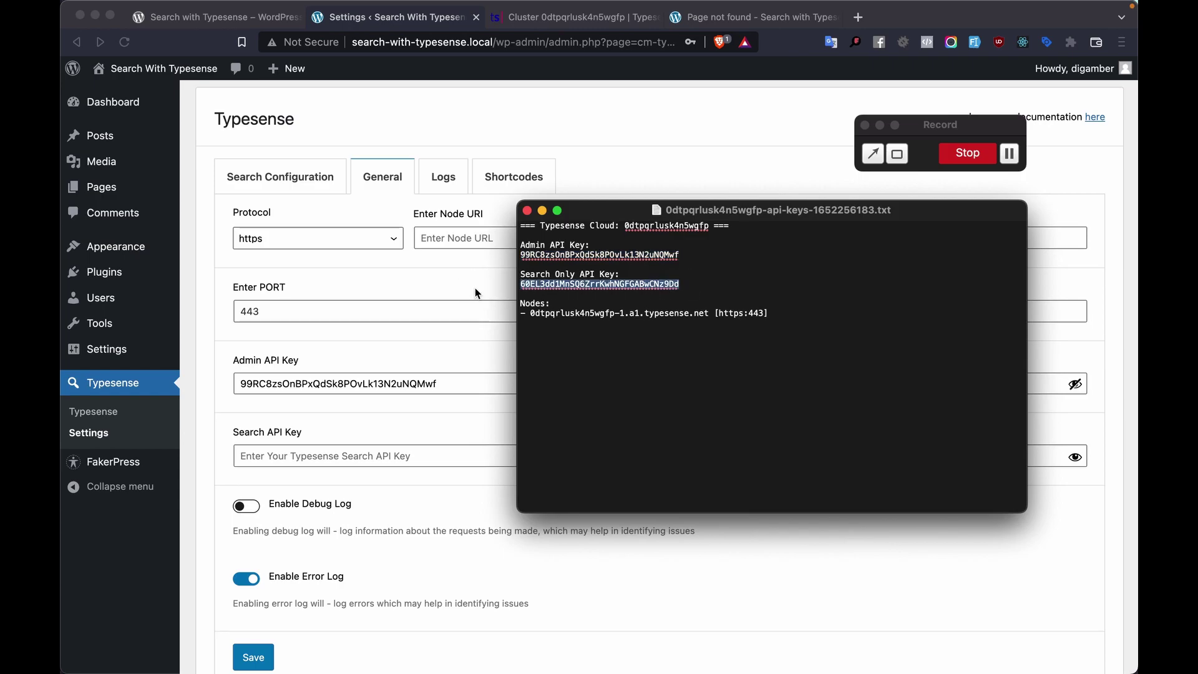
click(410, 414)
click(350, 455)
key(super+v)
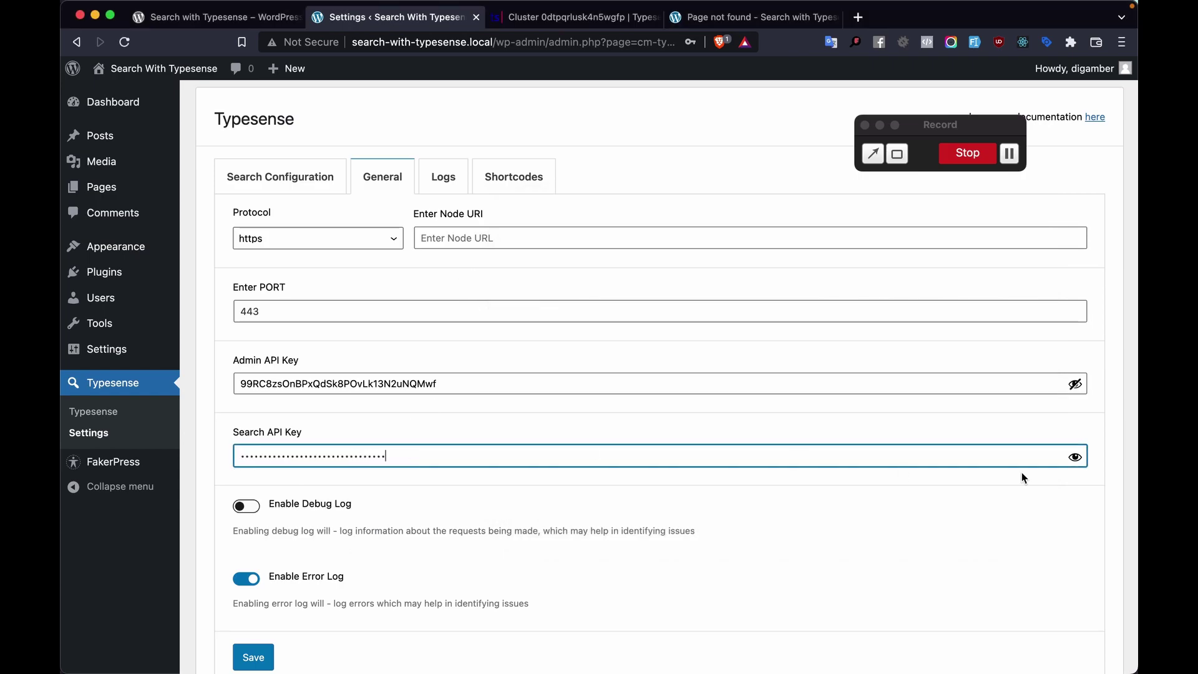
click(1075, 456)
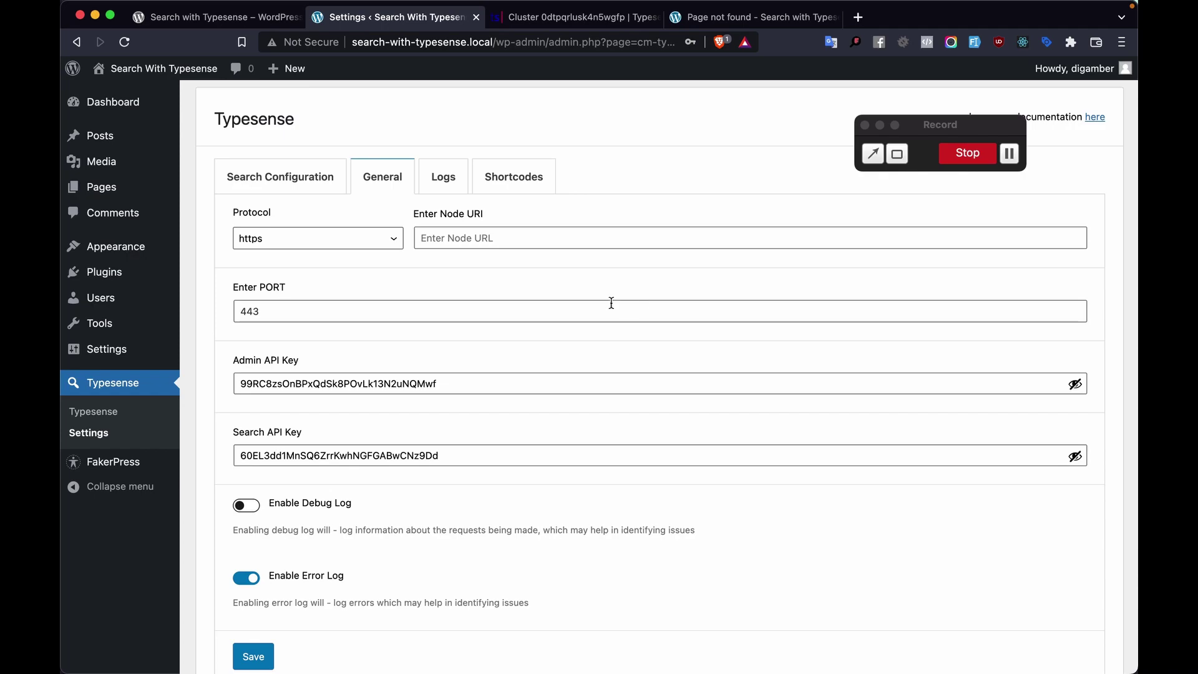
Copy the node address 0dtpqrlusk4n5wgfp-1.a1.typesense.net from the keys file into the Node URI field and check the Protocol choice.
click(461, 238)
key(super+Tab)
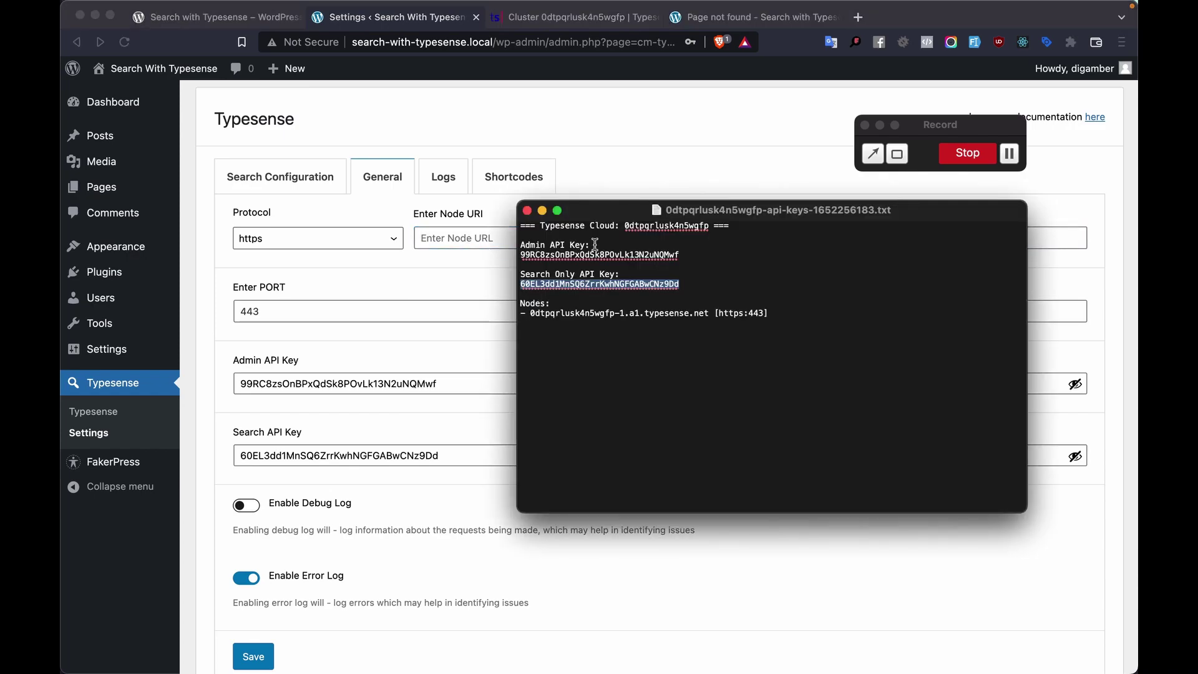
drag(704, 315, 533, 313)
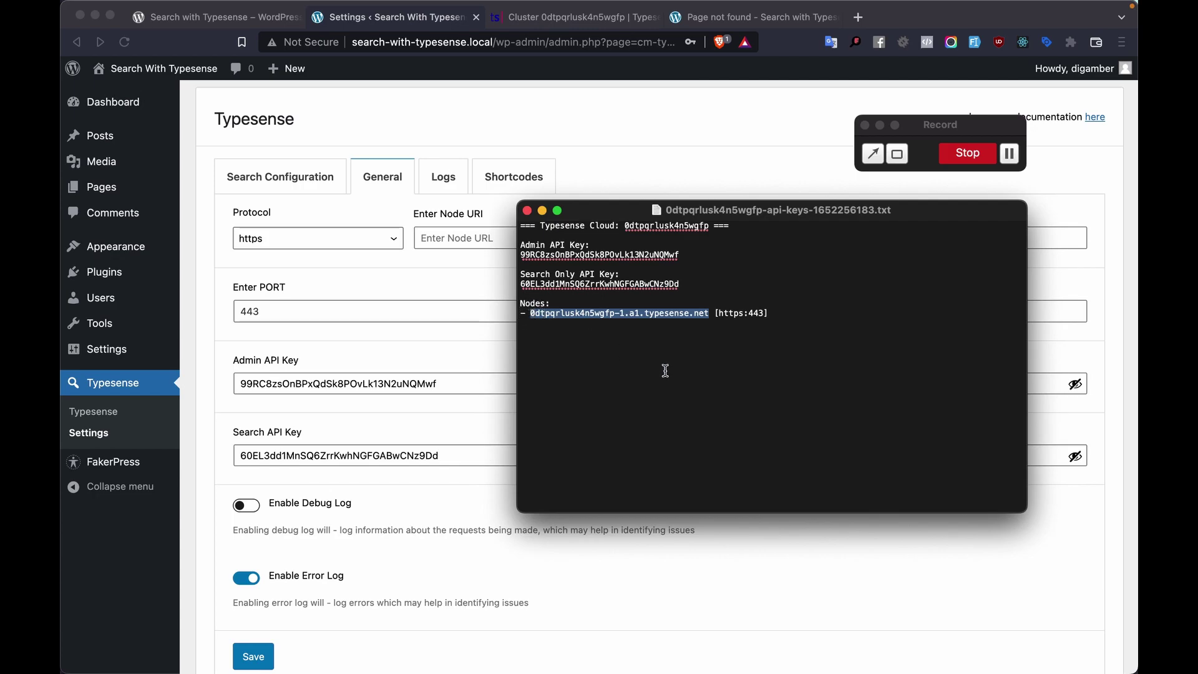
key(super+c)
click(457, 292)
click(448, 238)
key(super+v)
click(347, 239)
click(348, 238)
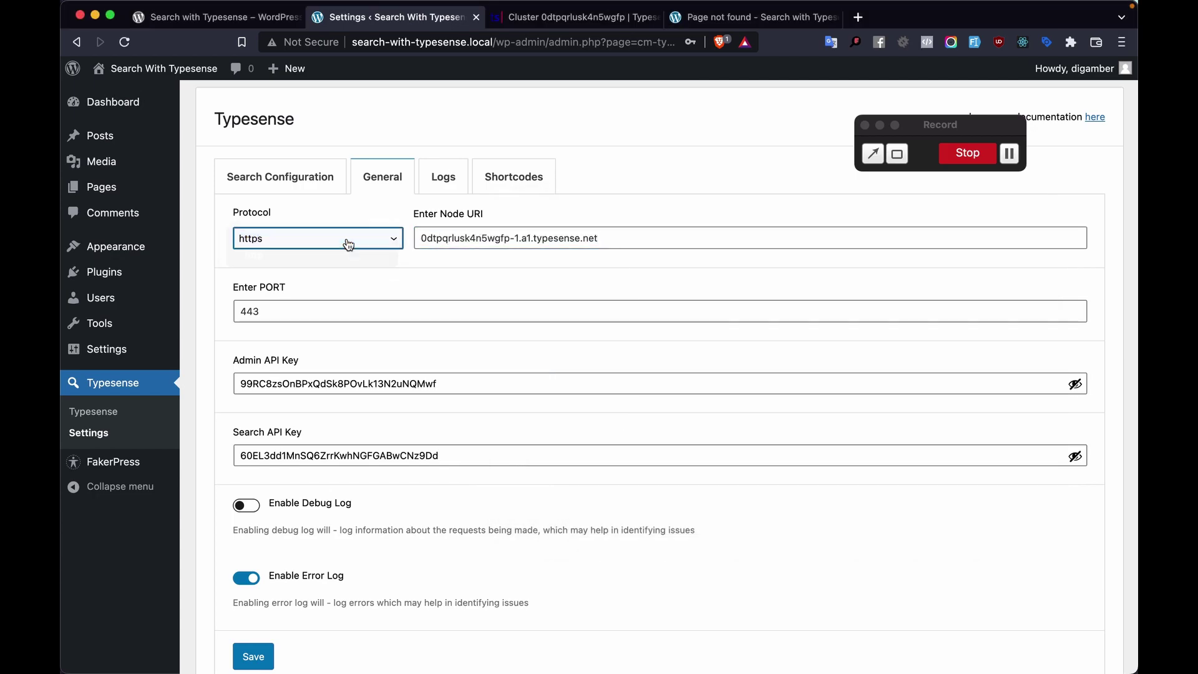
Look up the port in the keys file's node entry and enter 443 as the plugin's port.
key(super+Tab)
click(578, 334)
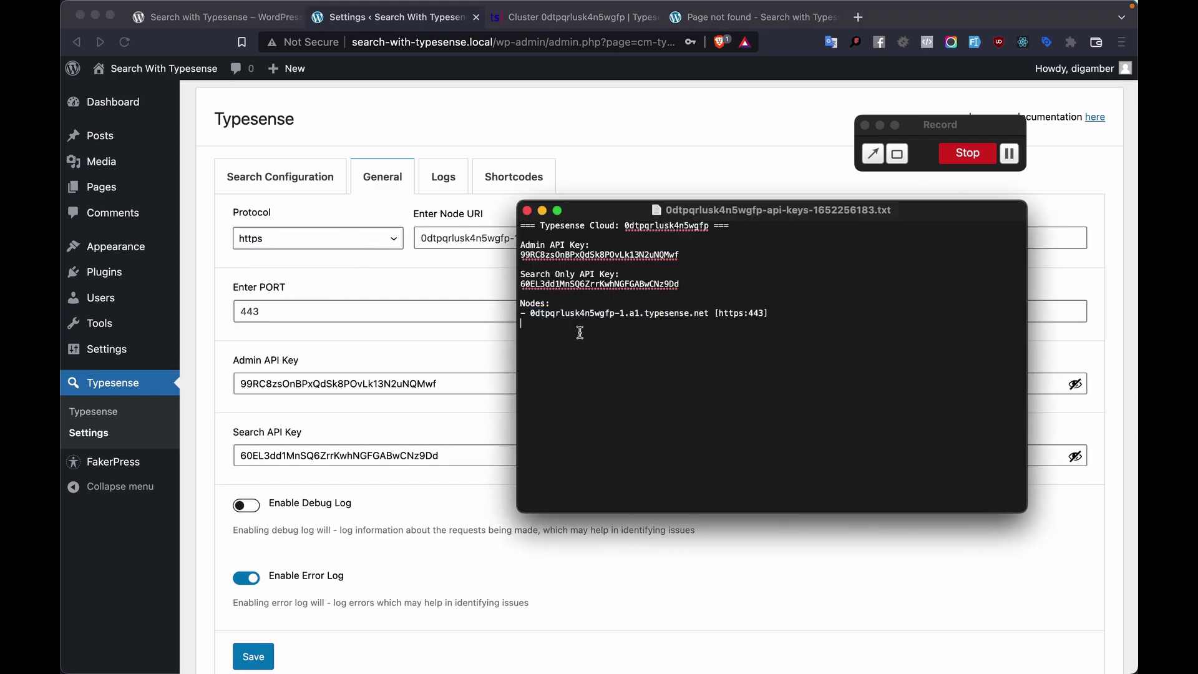
double_click(759, 314)
key(super+Tab)
click(296, 309)
key(ctrl+a)
key(ctrl+v)
Review the debug and error log options and save the General connection settings.
scroll(373, 302, down, 2)
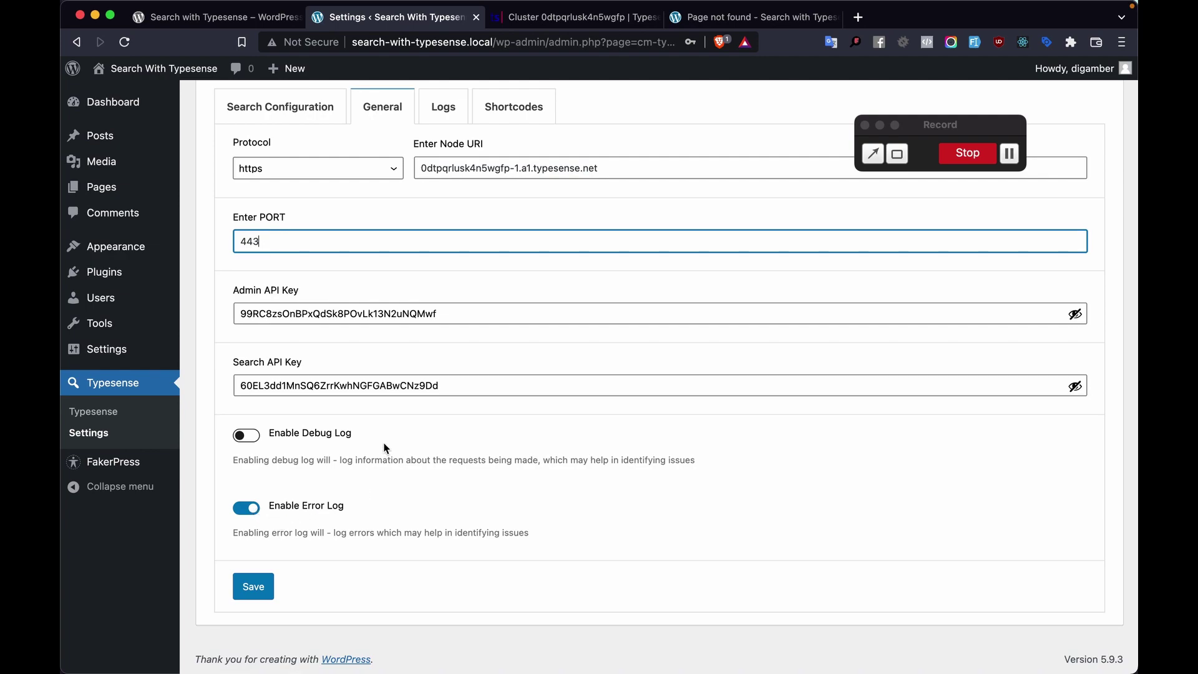
click(241, 518)
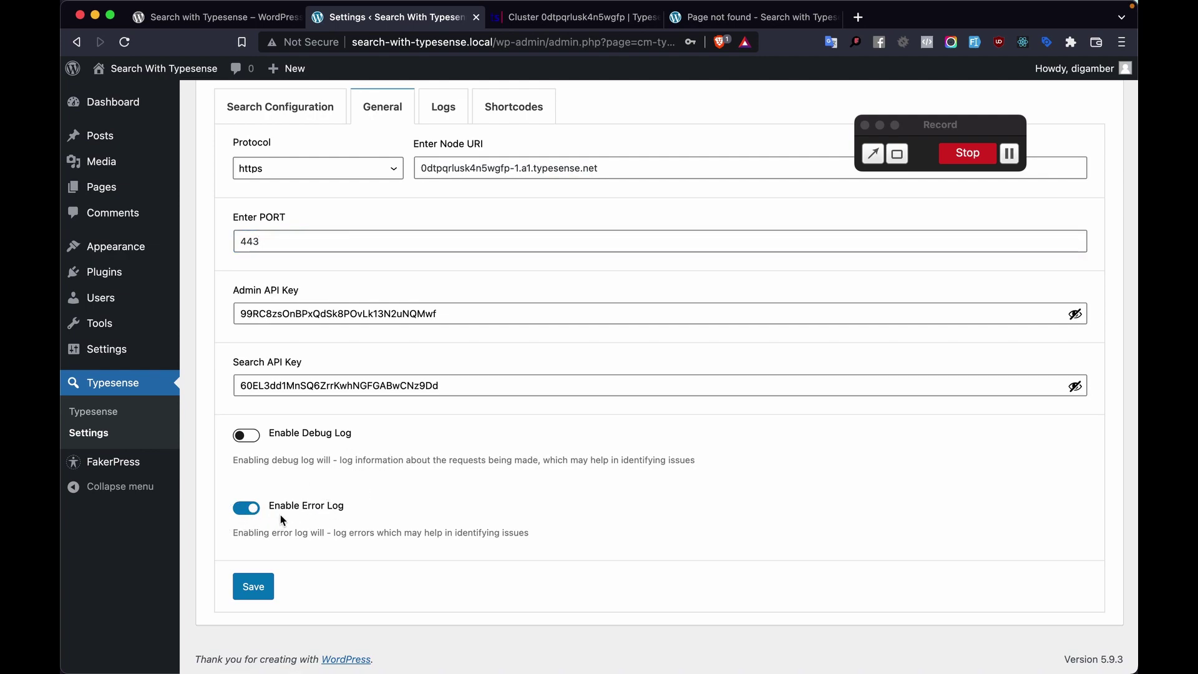
scroll(421, 402, up, 3)
scroll(420, 401, down, 2)
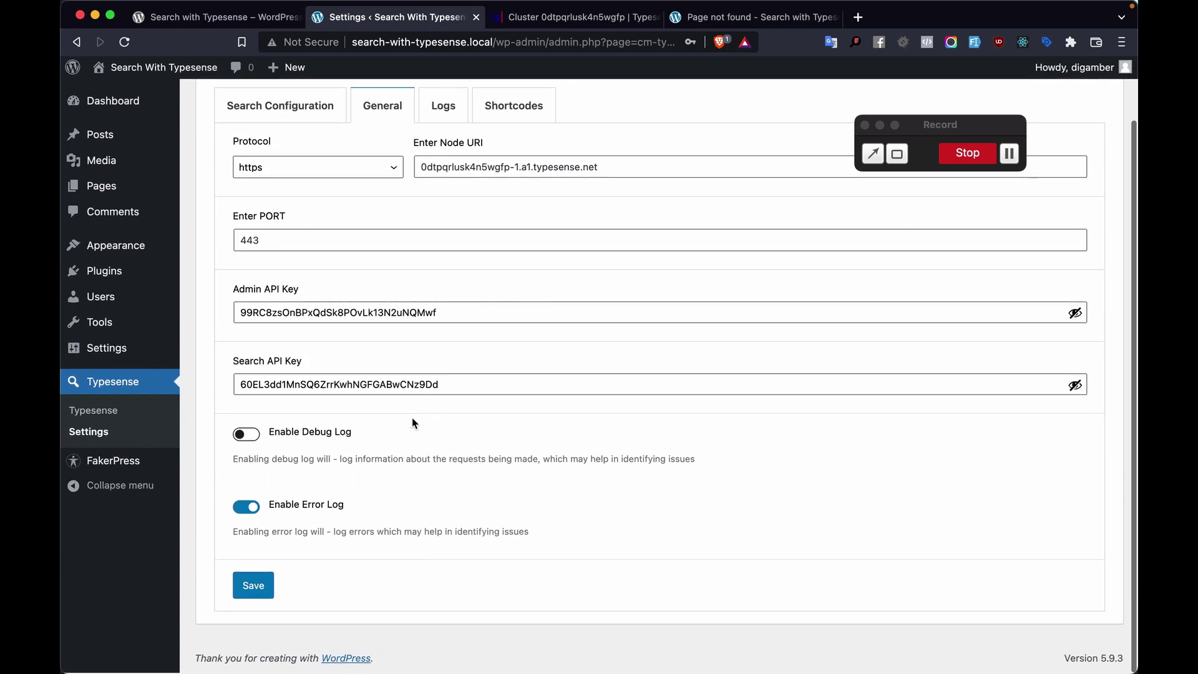
click(252, 585)
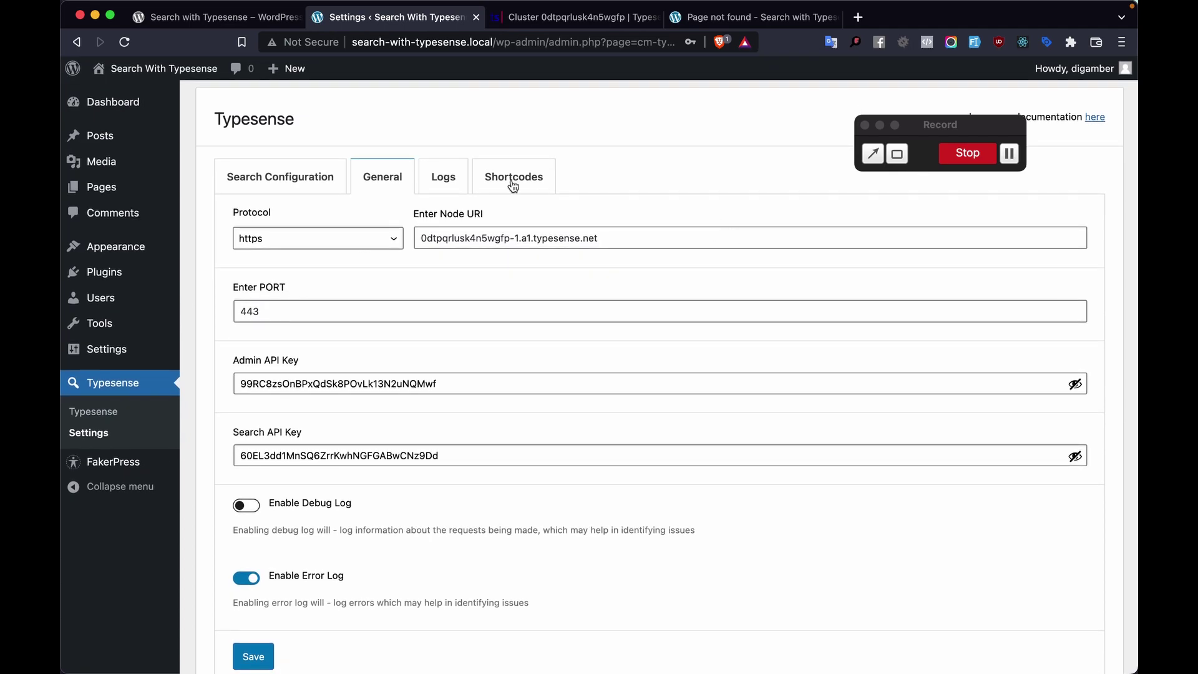
Open the plugin's Search Configuration, dismiss the browser's password prompt, and examine the post types that can be enabled.
click(309, 179)
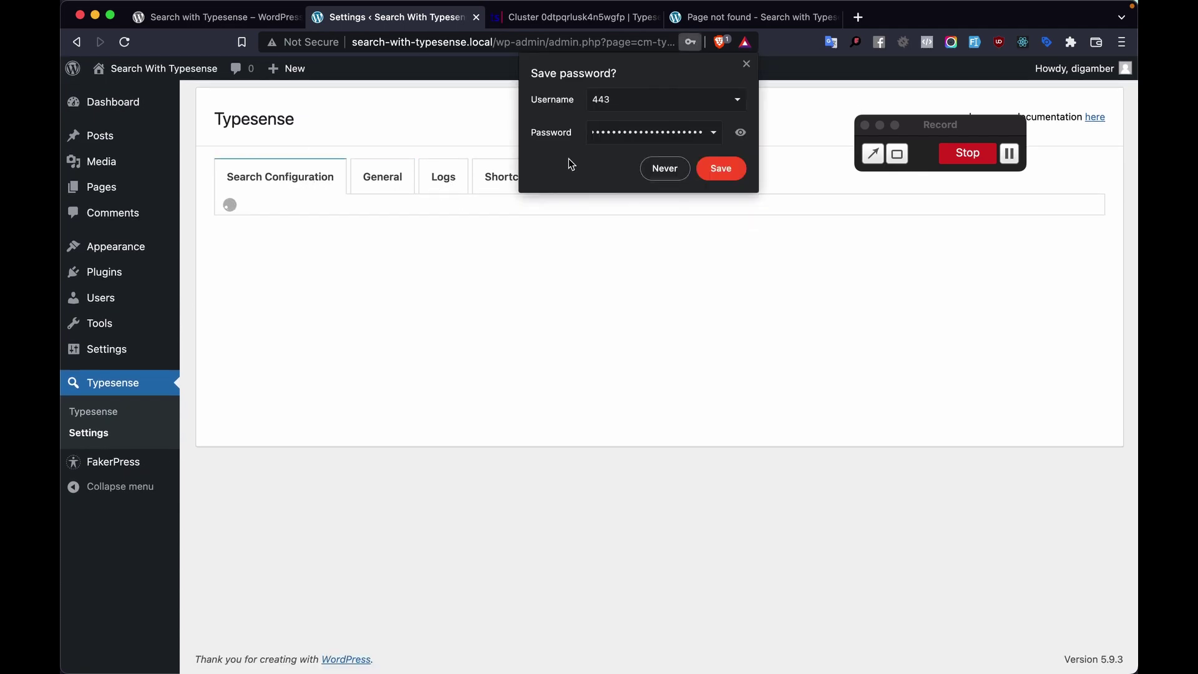
click(746, 65)
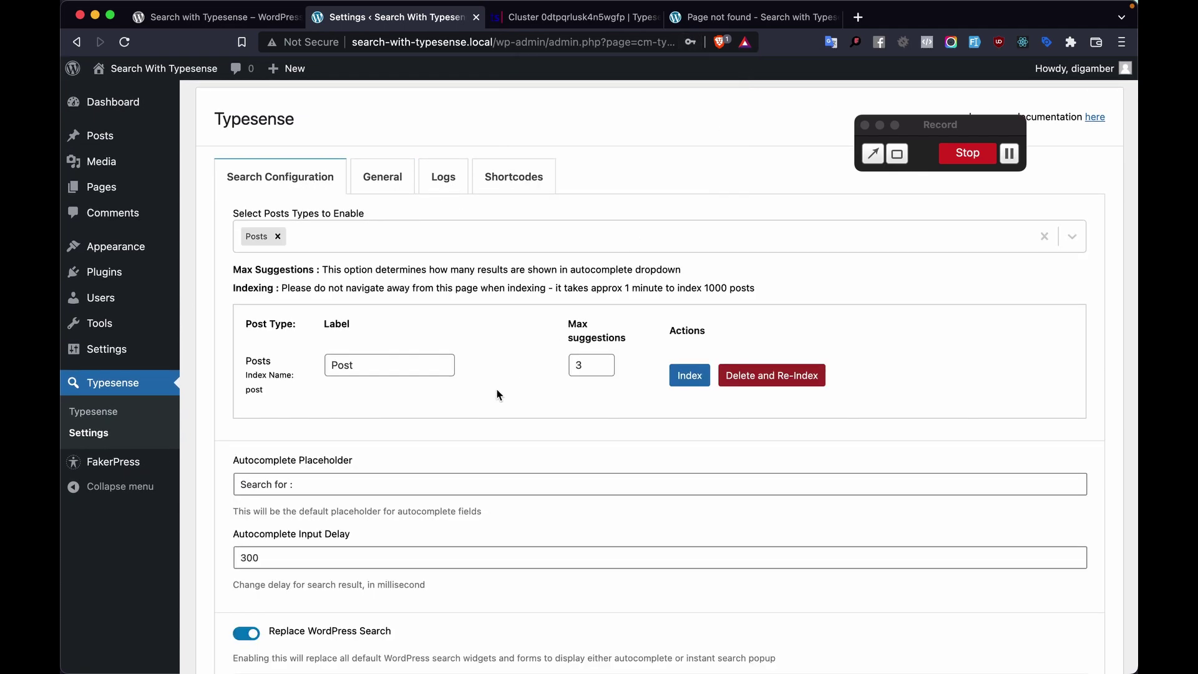
click(317, 241)
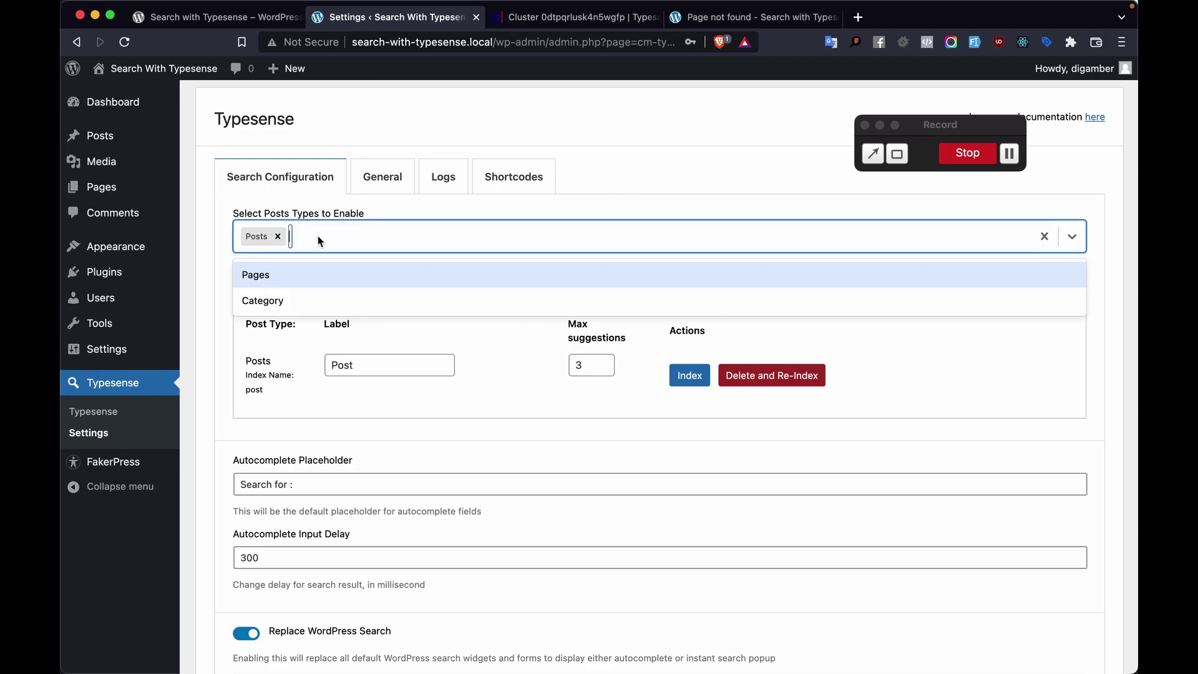
click(342, 237)
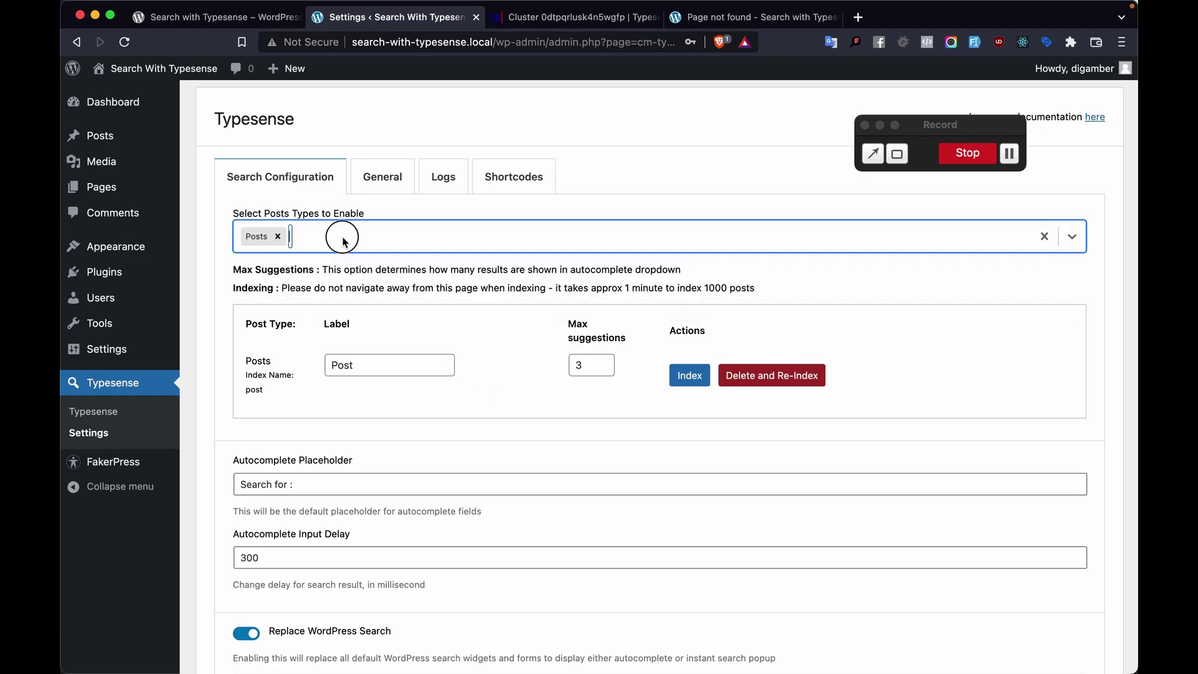
click(370, 208)
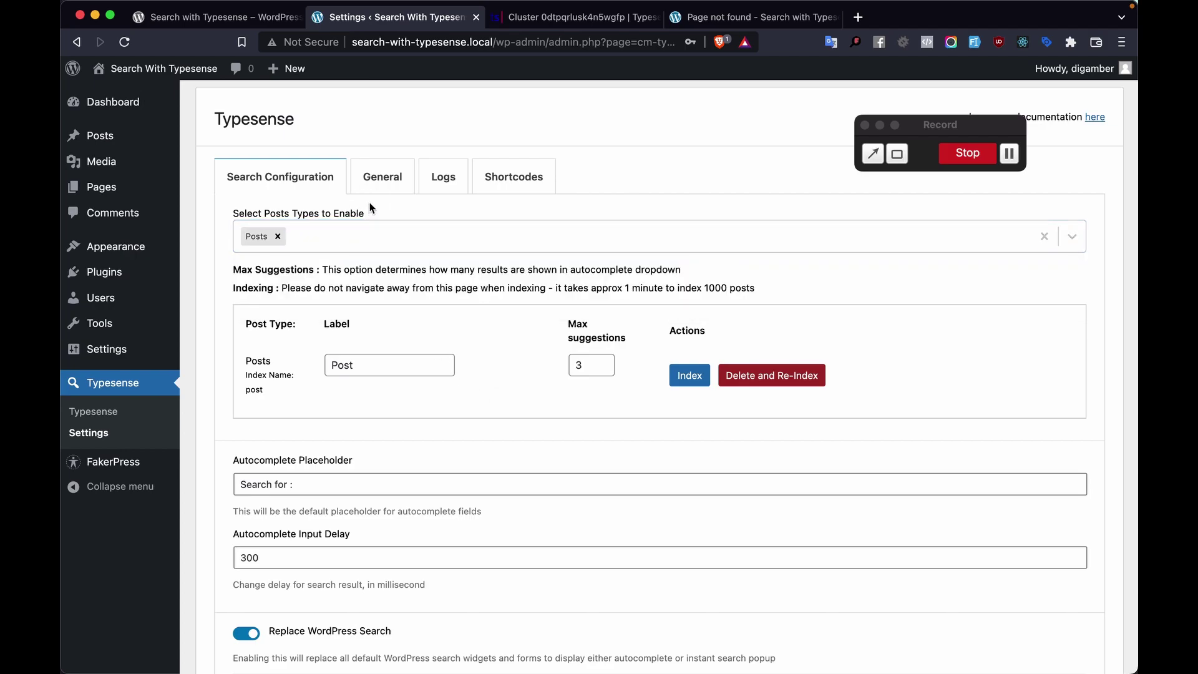
click(324, 241)
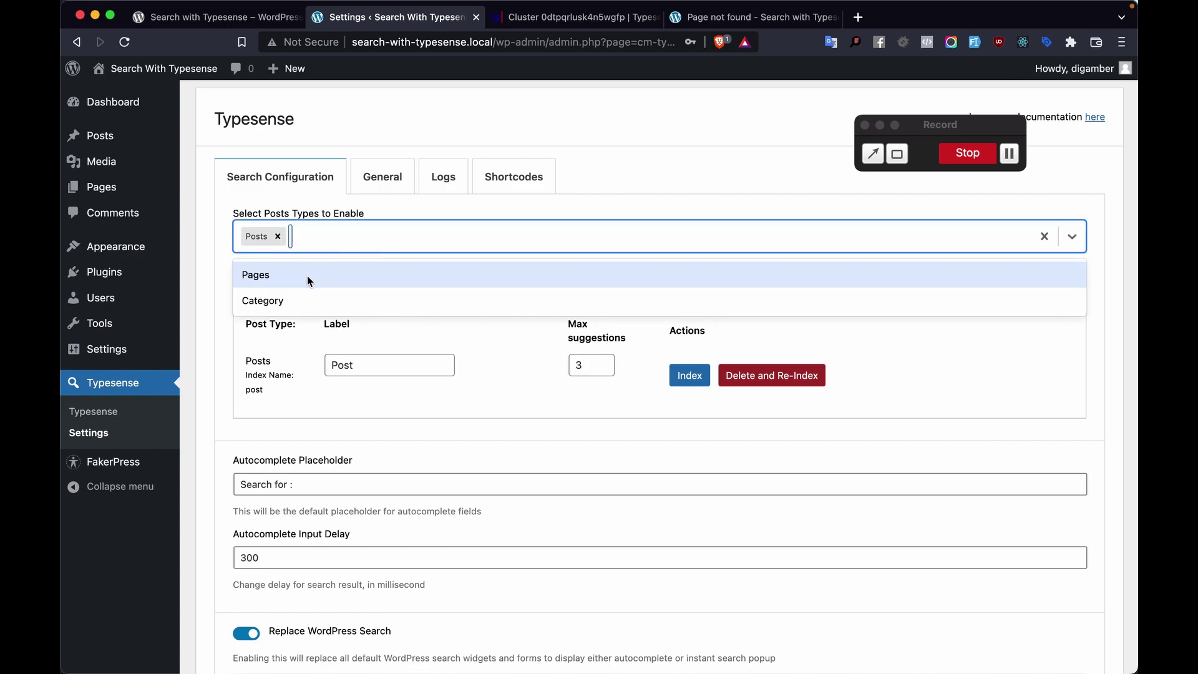
click(287, 341)
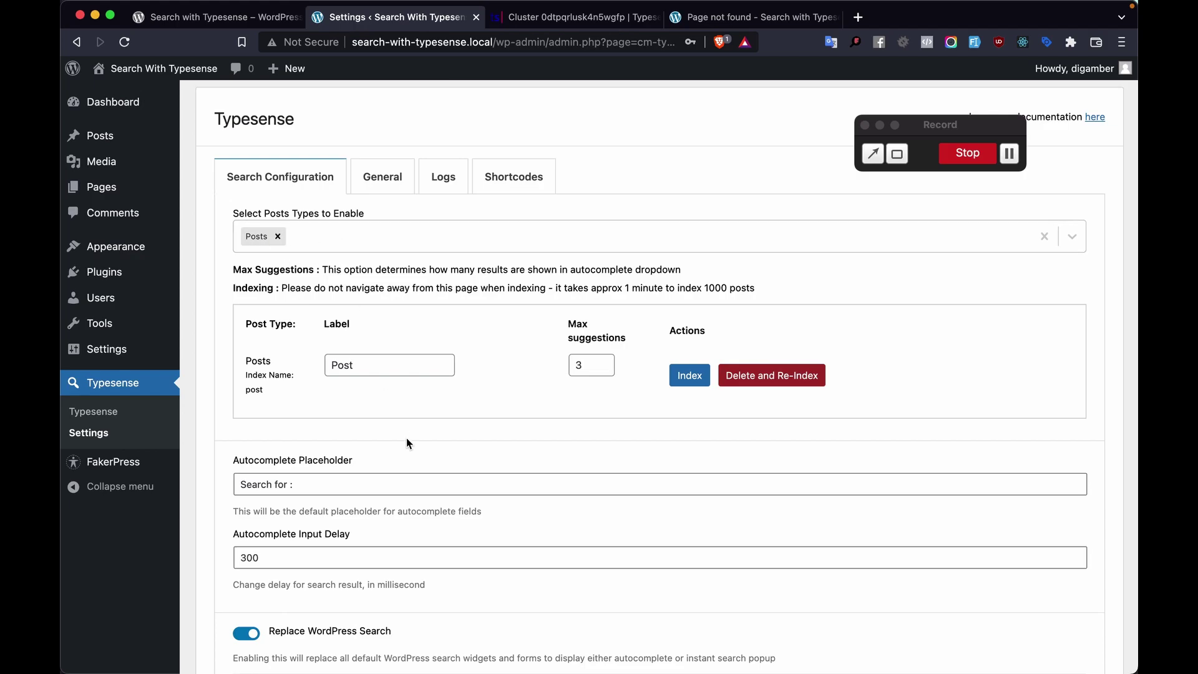
Review the autocomplete placeholder and delay, enable Replace with Instant Search for the WordPress search, and save the configuration.
scroll(406, 440, down, 5)
click(308, 272)
scroll(329, 281, down, 1)
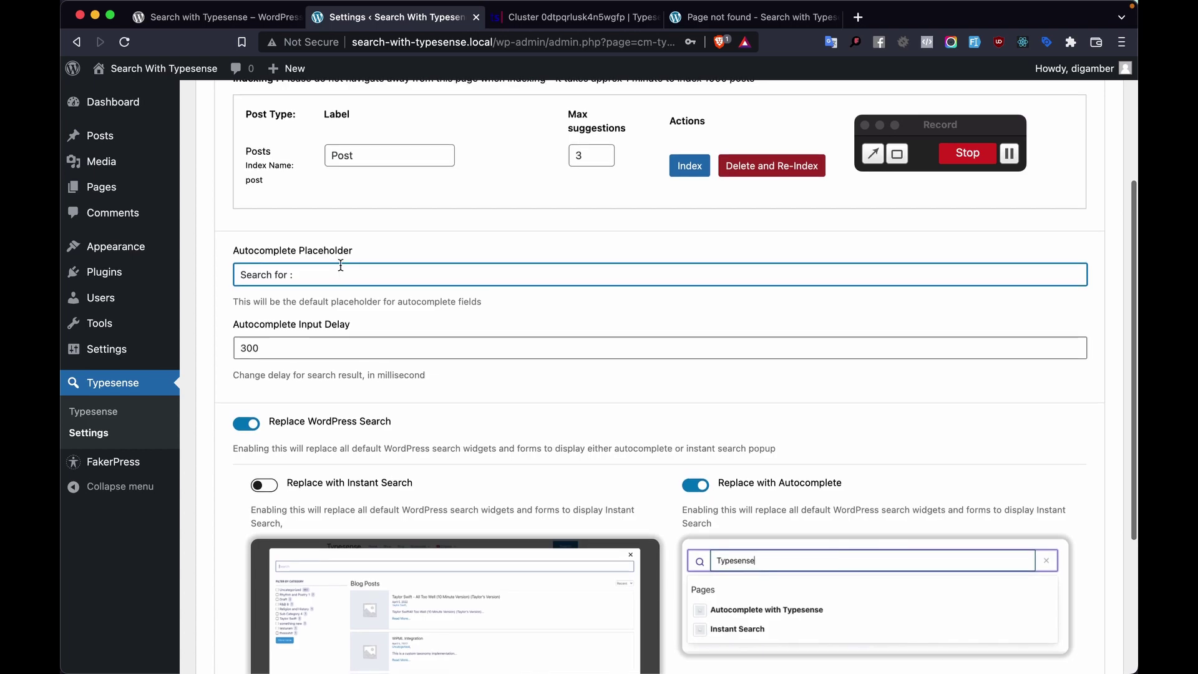
click(329, 352)
scroll(329, 353, down, 5)
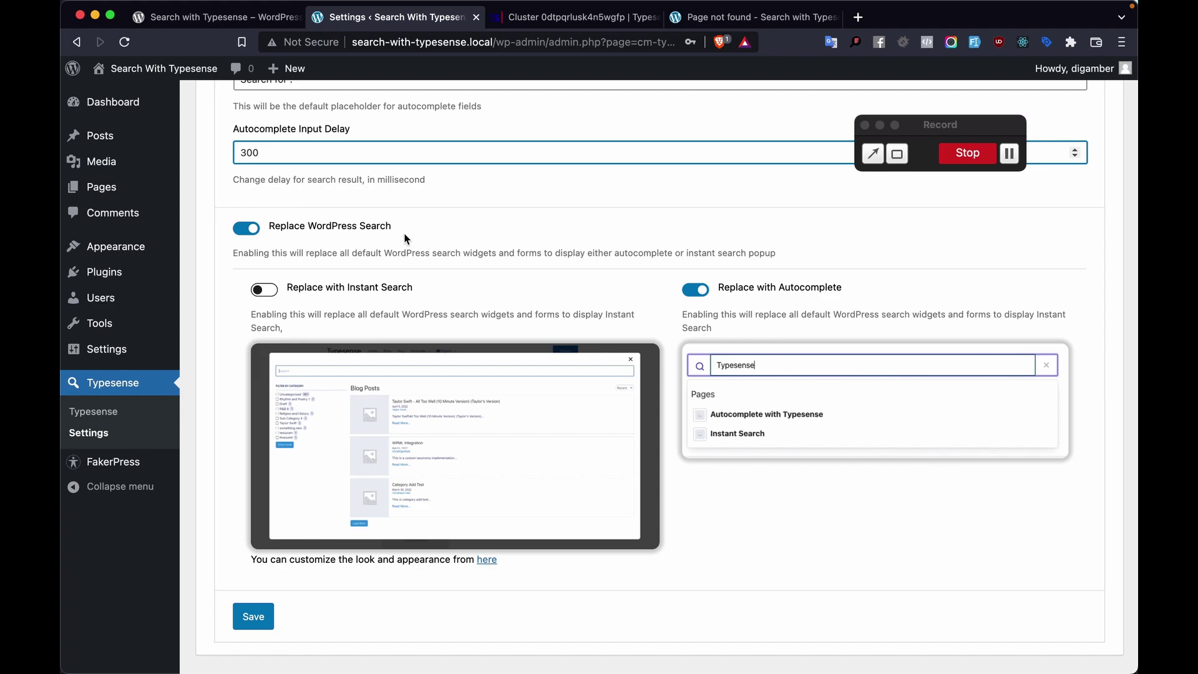
click(268, 290)
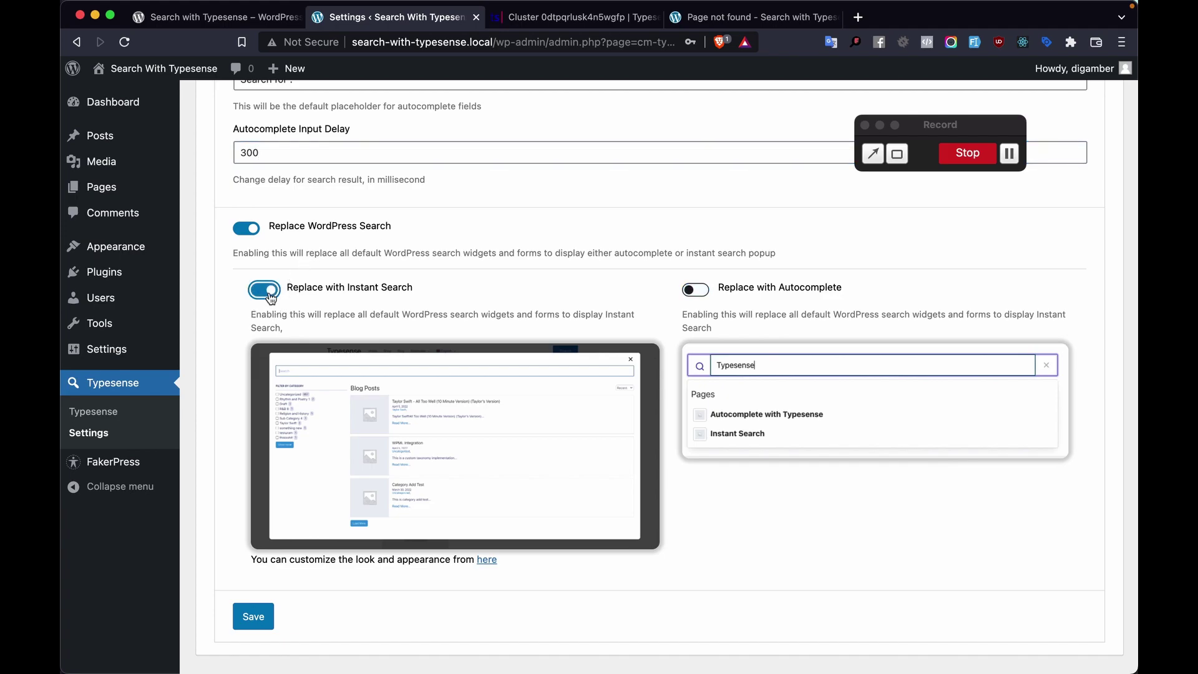
click(698, 297)
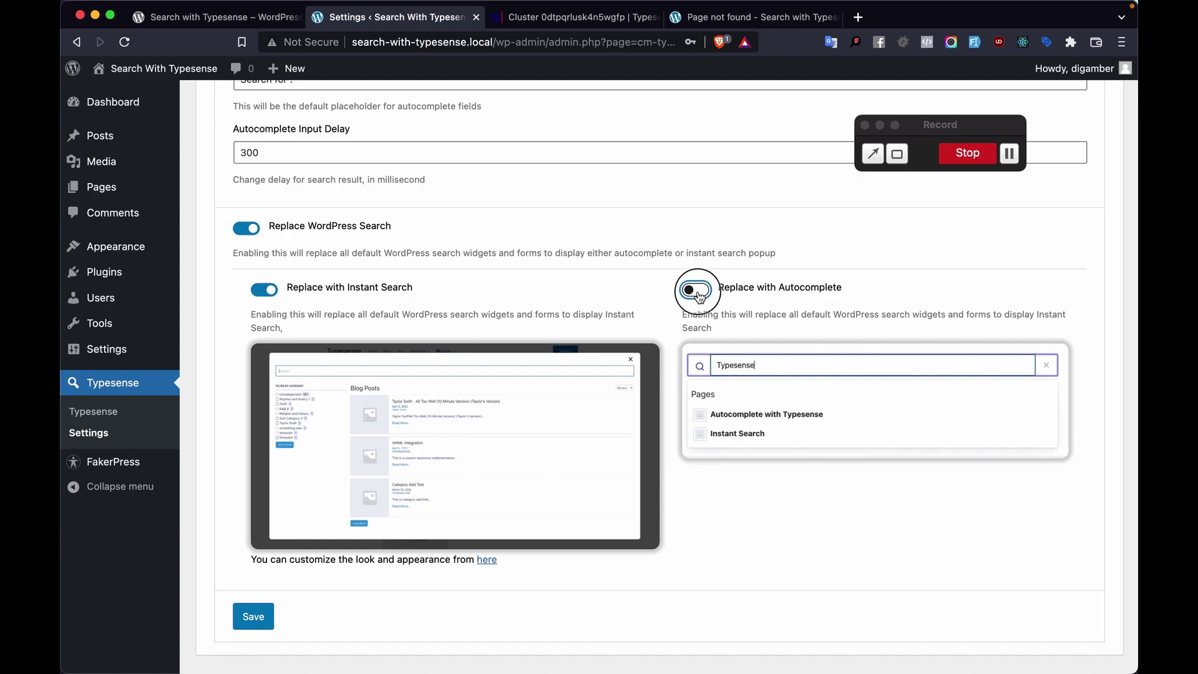
click(264, 618)
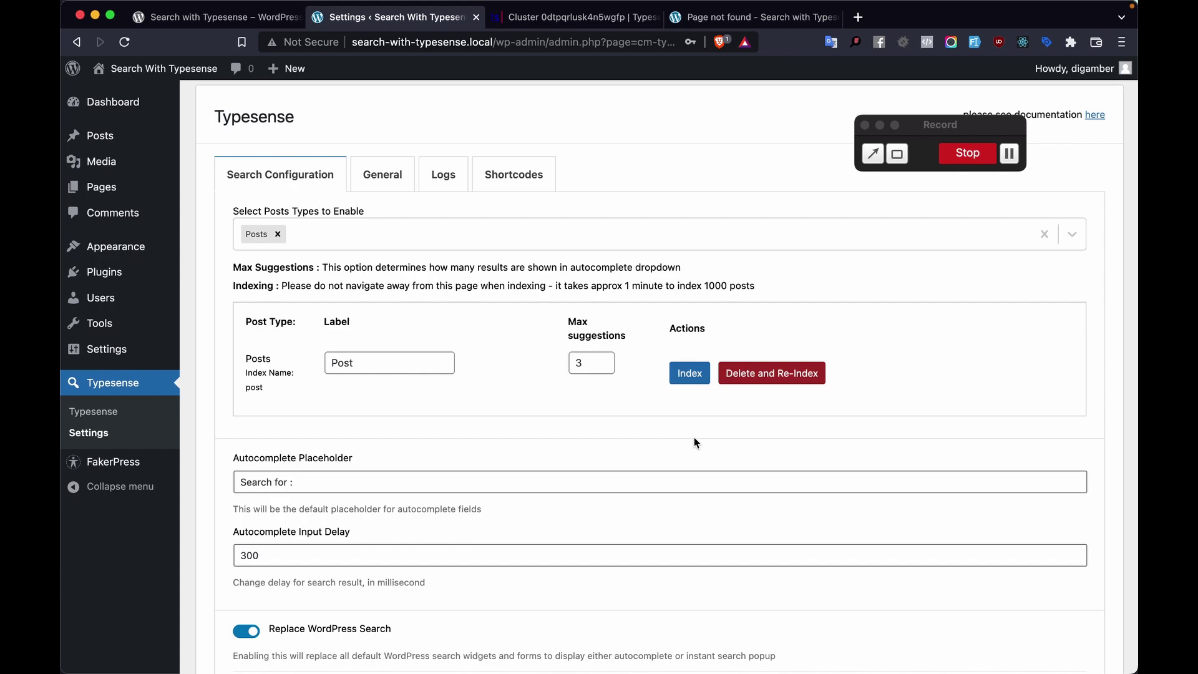
Index the Posts post type into Typesense and review the indexing duration note.
scroll(693, 399, up, 1)
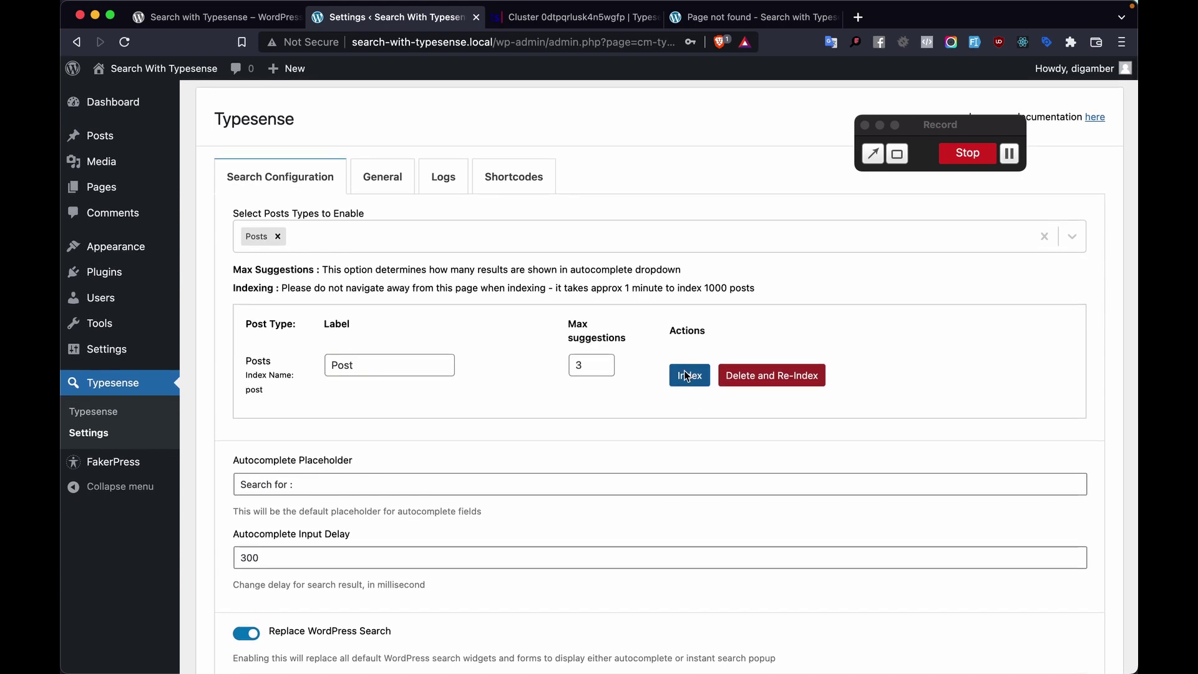
click(686, 374)
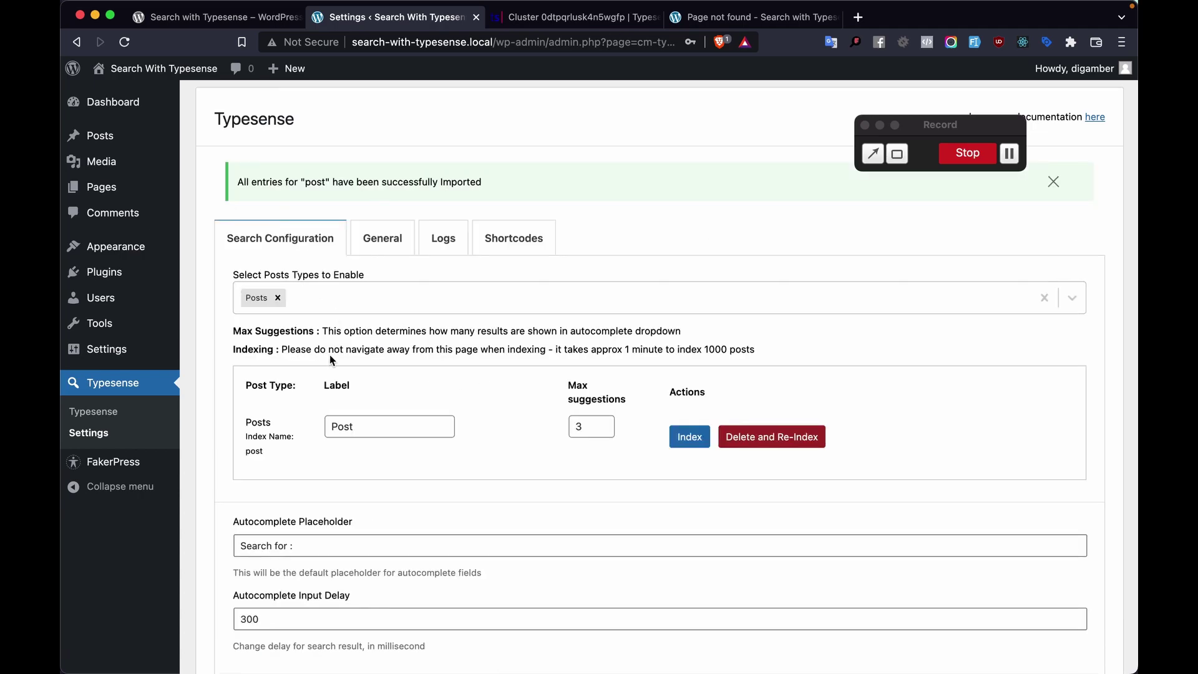
drag(636, 353, 766, 353)
click(771, 355)
scroll(689, 371, down, 5)
scroll(688, 371, up, 5)
scroll(645, 348, down, 1)
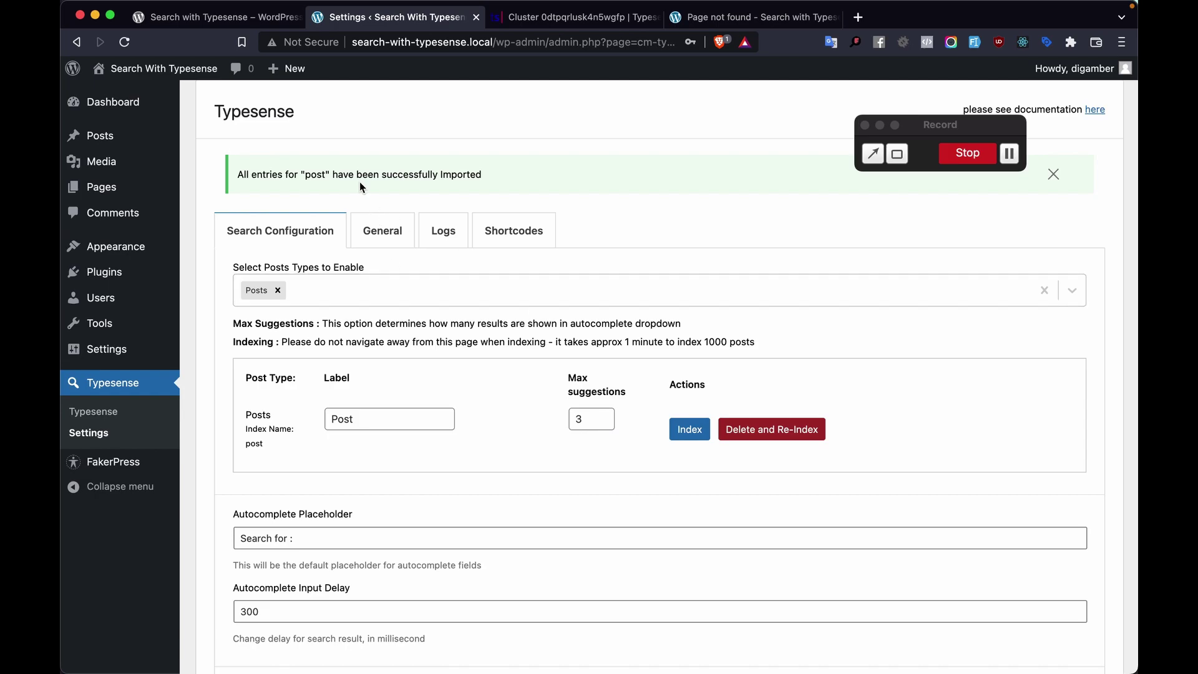
mouse_move(177, 174)
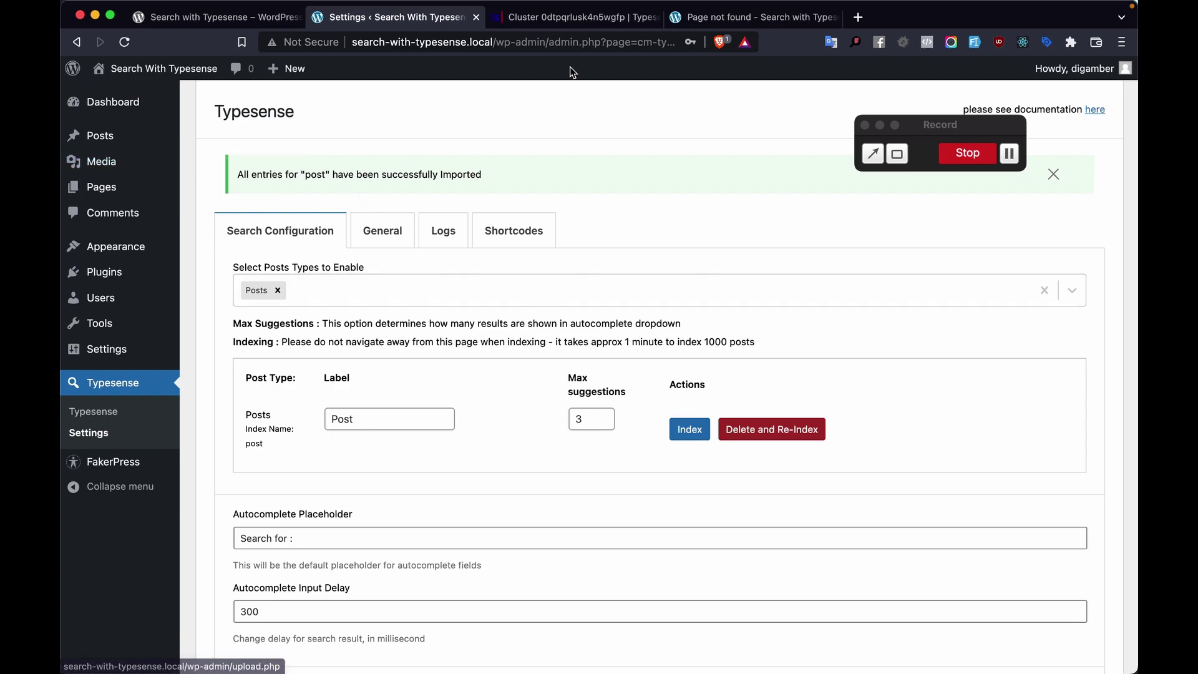
Reload the cluster page in Typesense Cloud and check the indexed documents in the post collection's Search view.
click(541, 23)
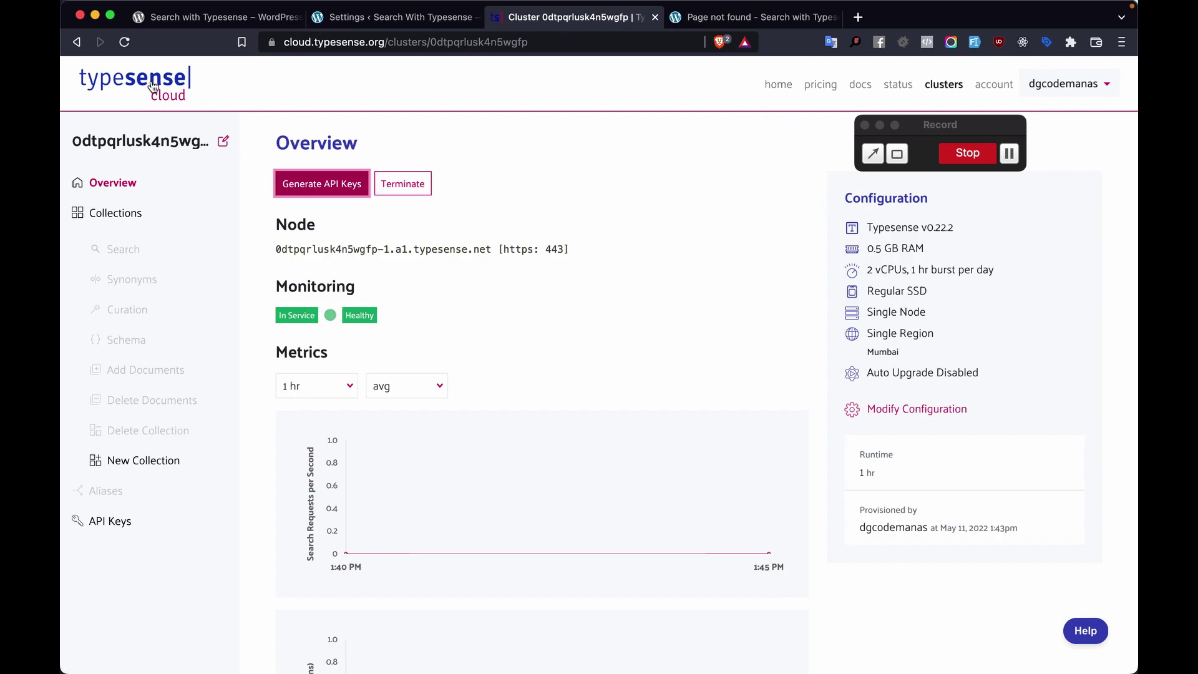
key(super+r)
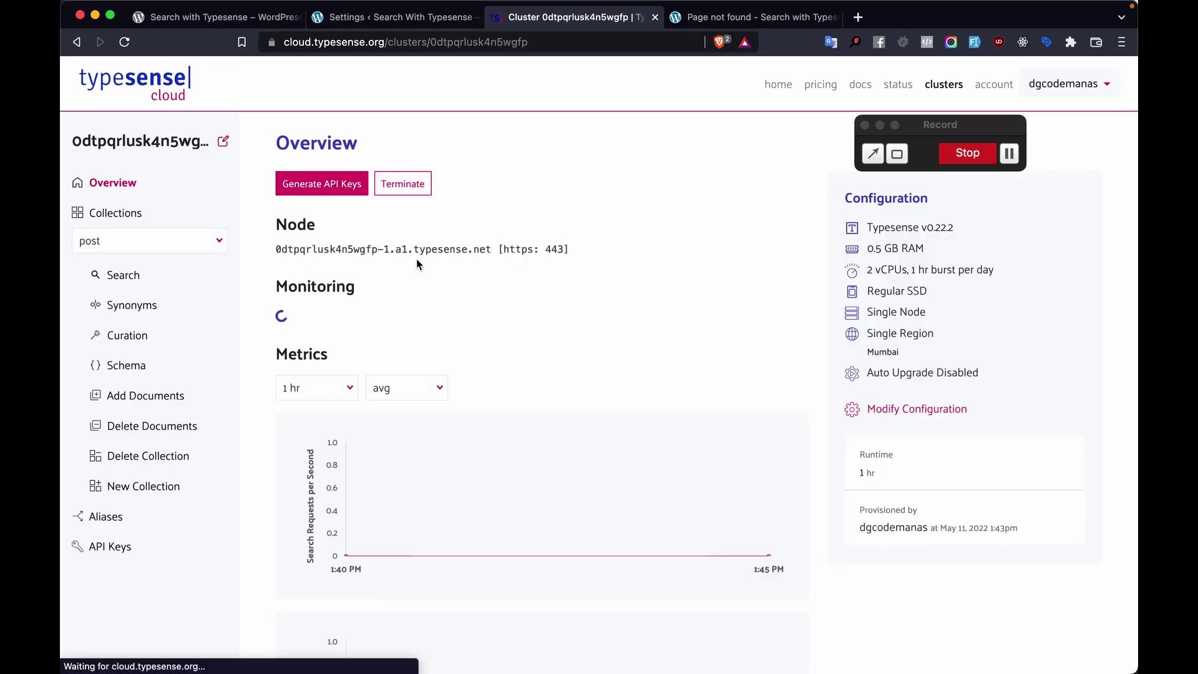
click(152, 287)
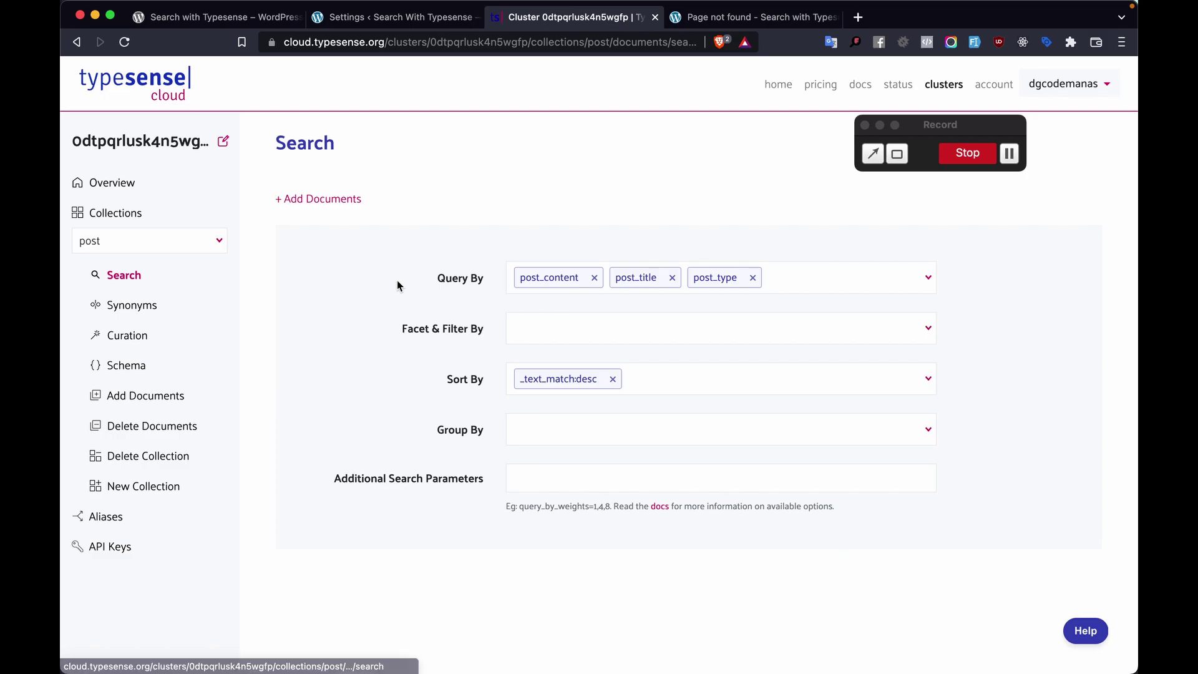
scroll(431, 293, down, 1)
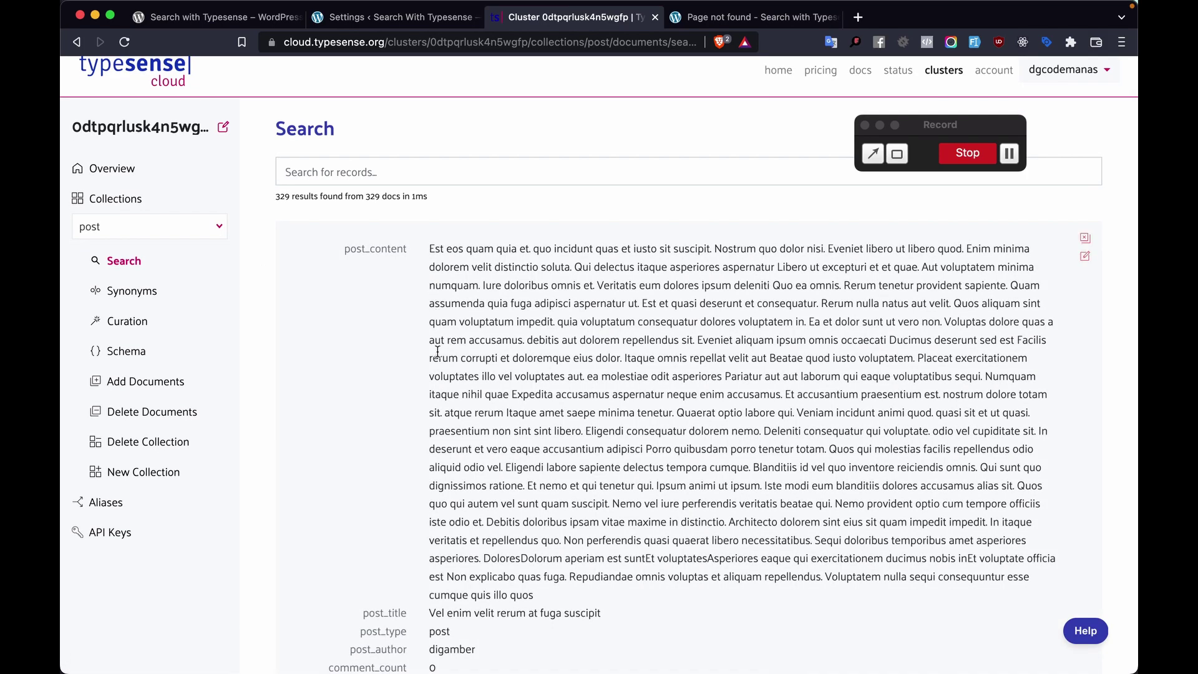
drag(289, 196, 272, 201)
scroll(379, 289, up, 1)
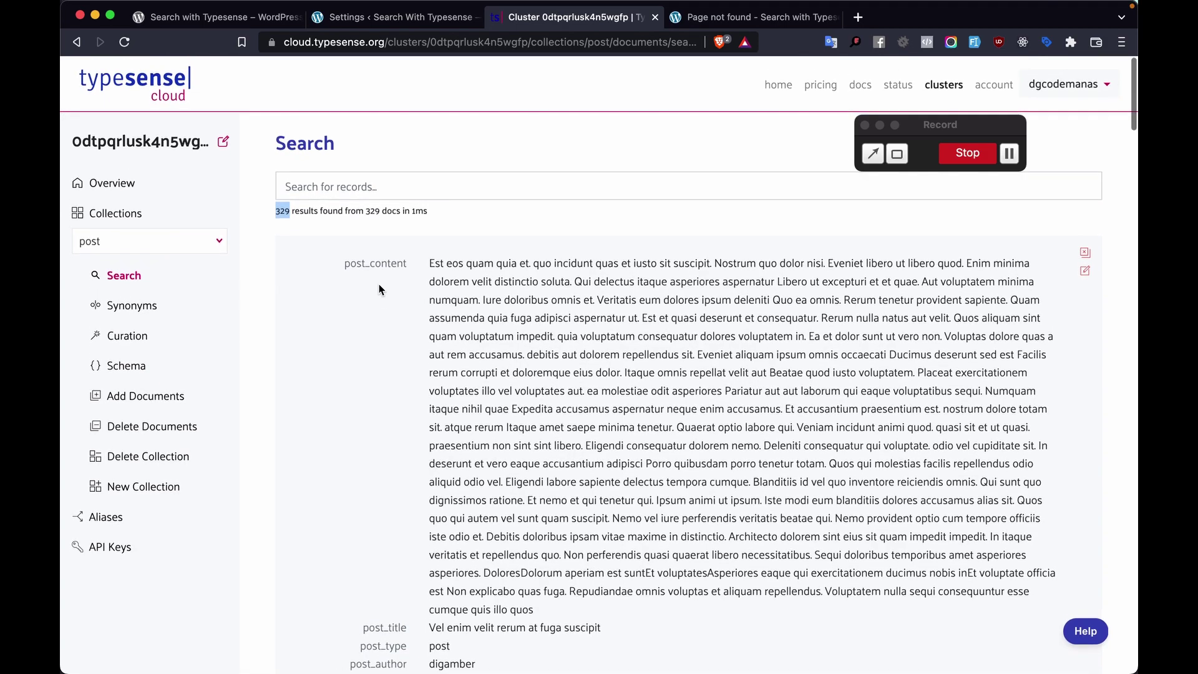
Copy the Instant Search shortcode from the plugin's Shortcodes settings and review its post_types value.
click(412, 19)
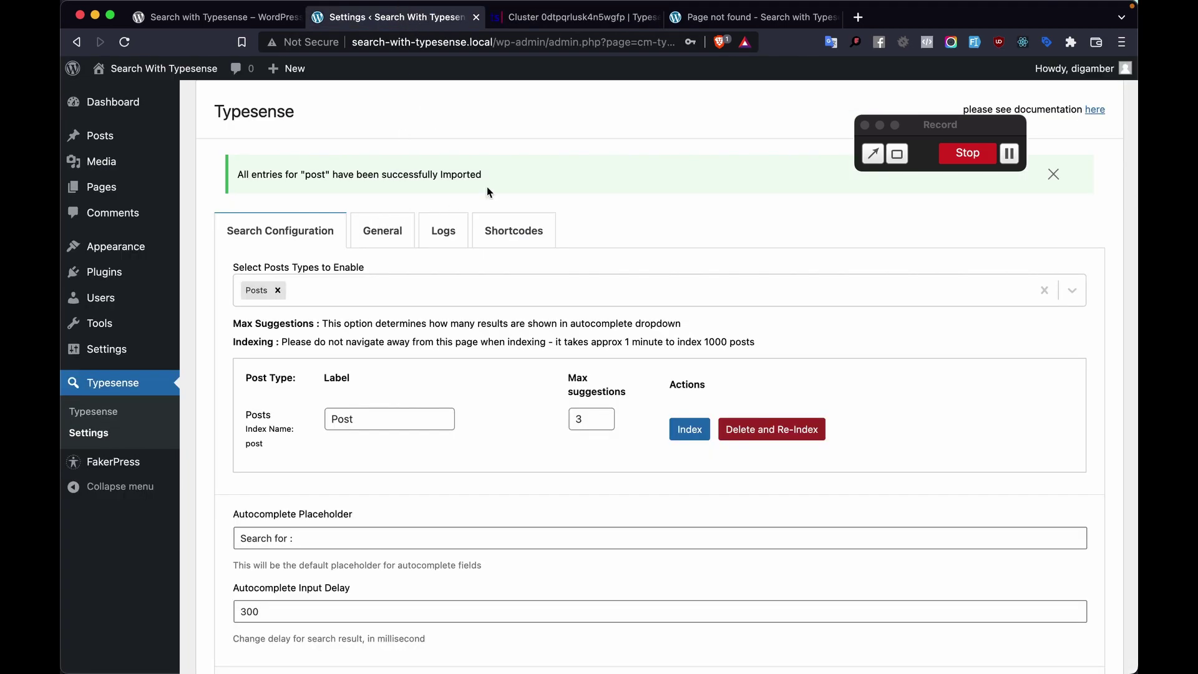
click(499, 232)
click(543, 297)
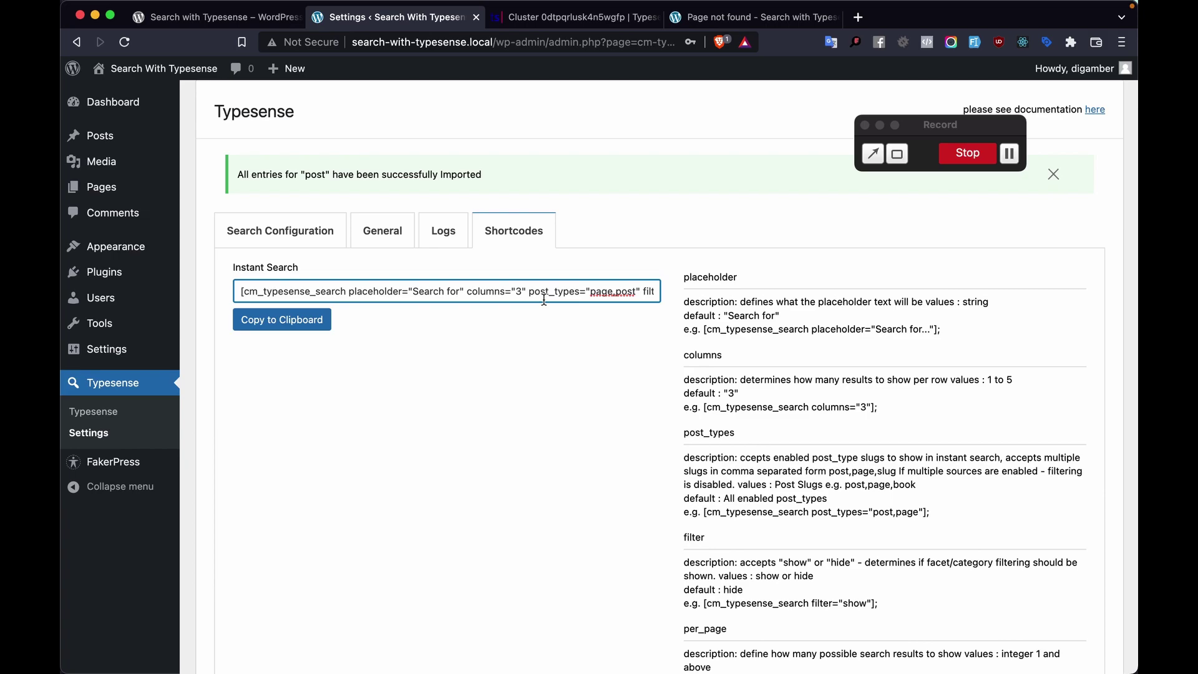
key(super+a)
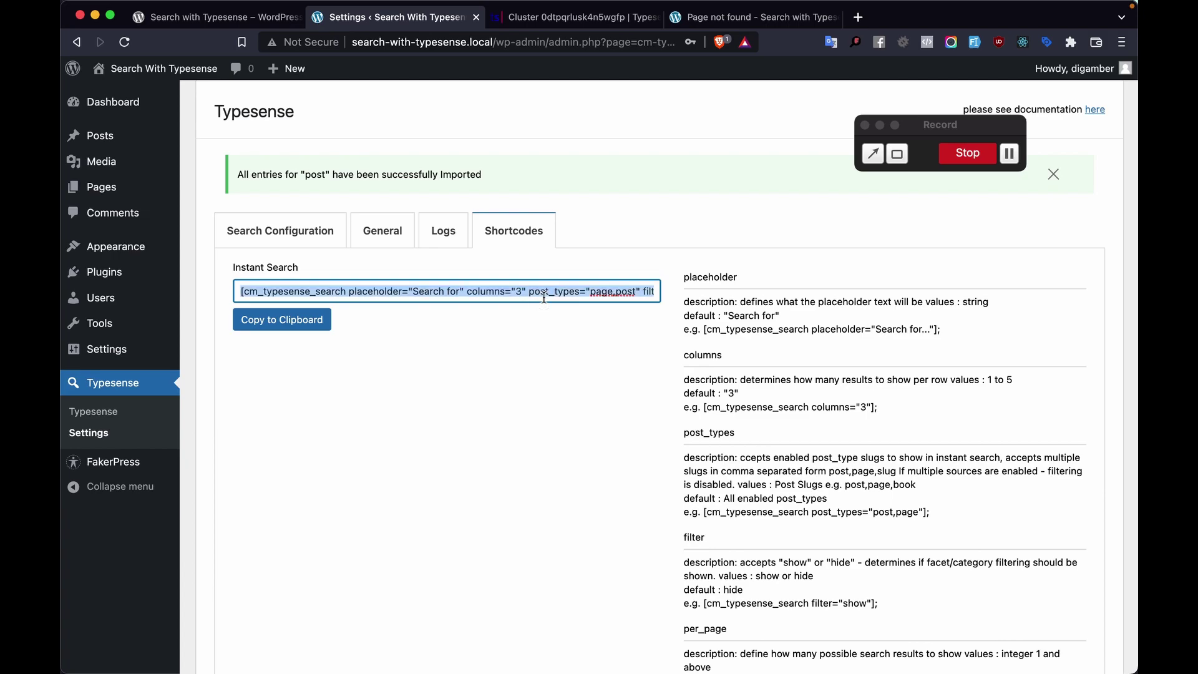
click(272, 322)
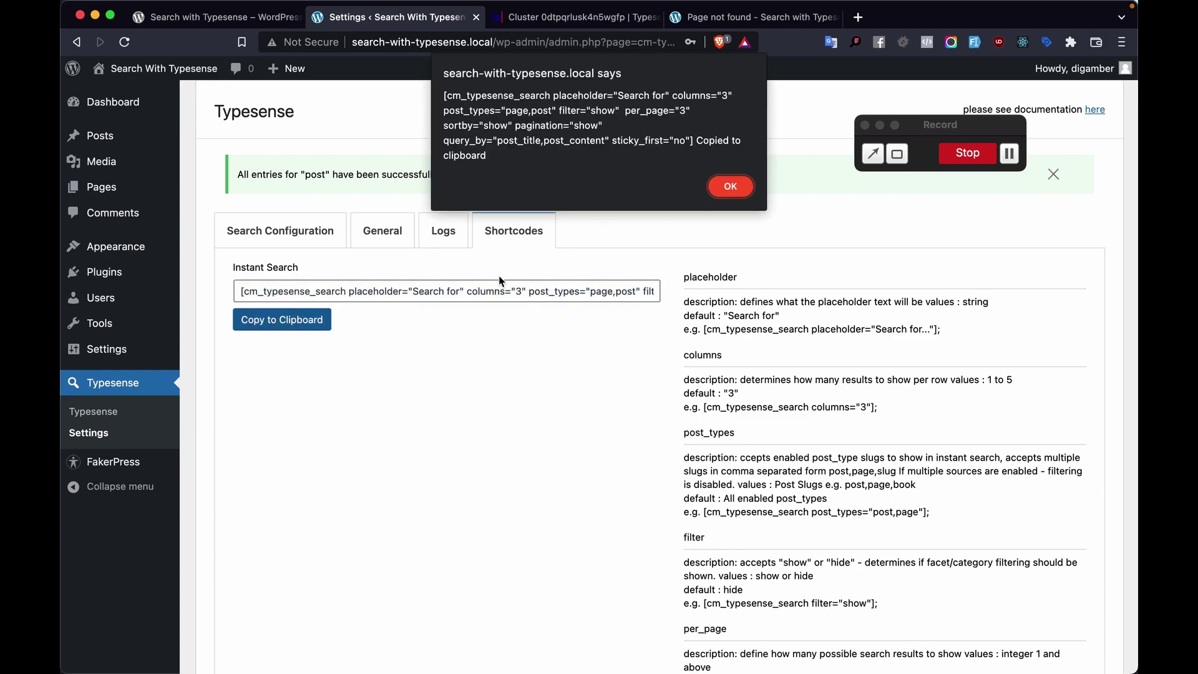
click(727, 188)
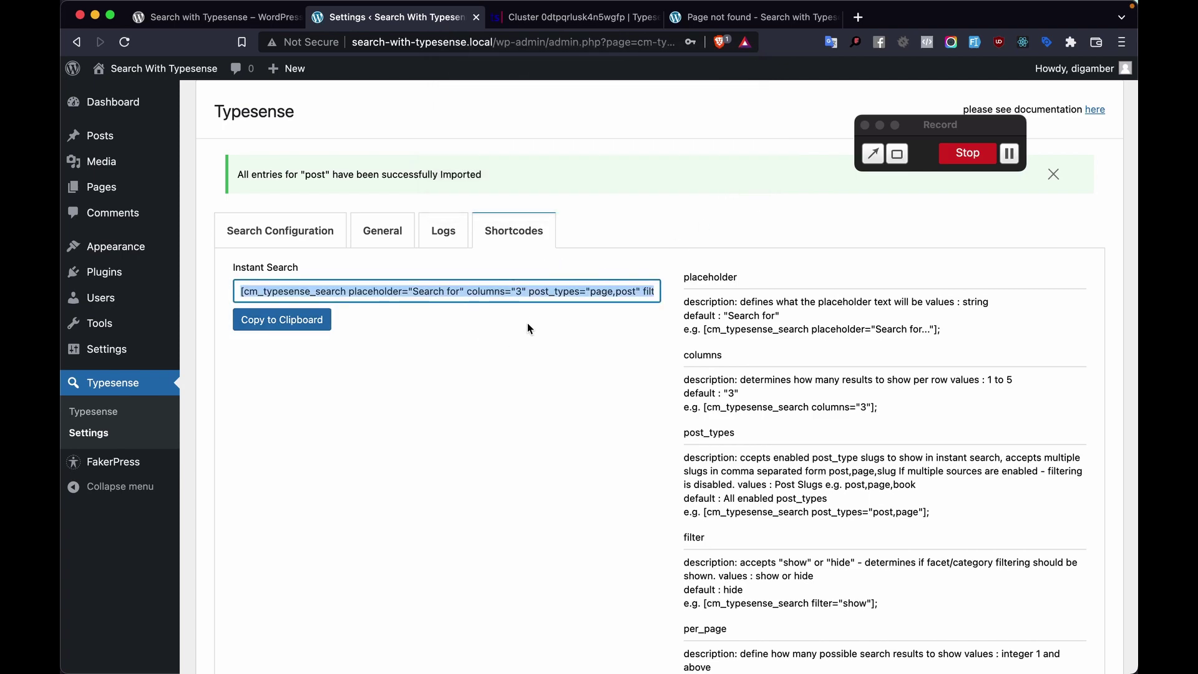
double_click(604, 292)
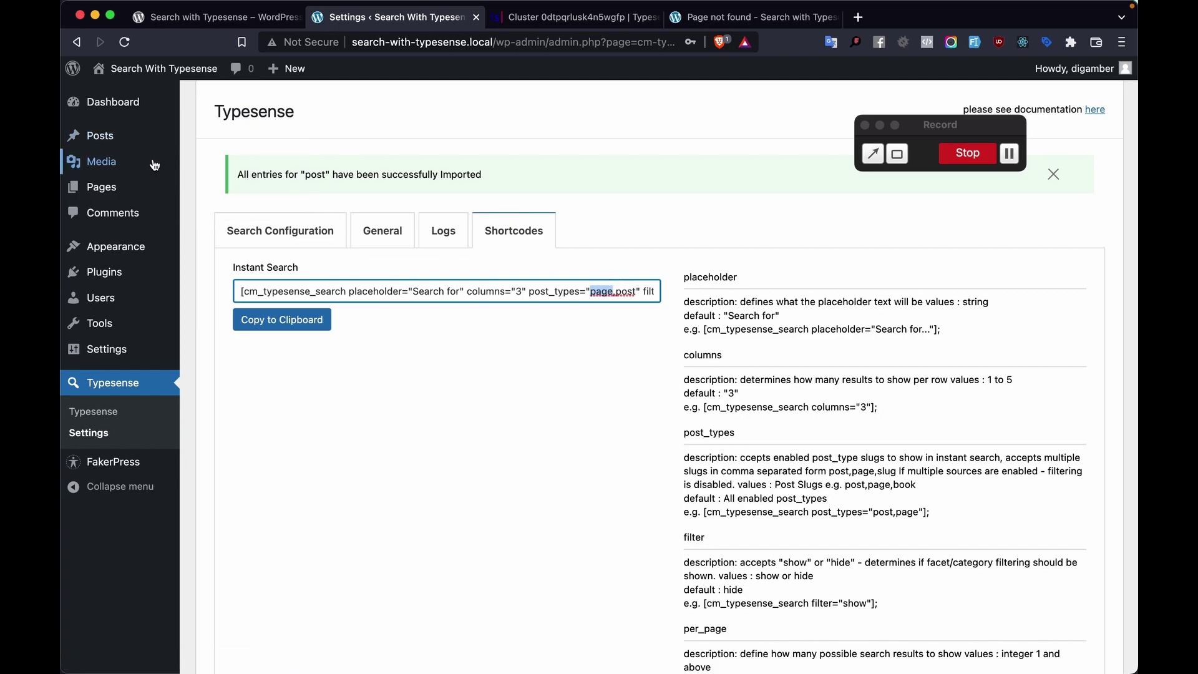
Create a new page in a separate browser tab, dismiss the block editor welcome guide, and title the page "Instant Search".
mouse_move(151, 198)
super+click(214, 210)
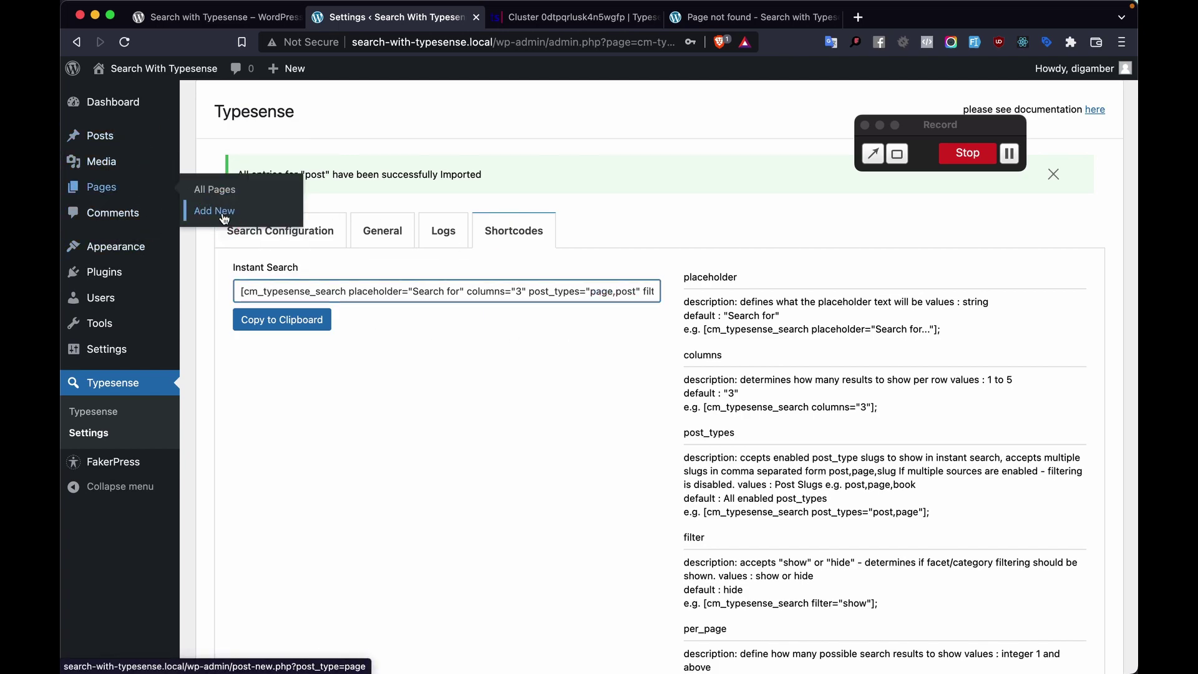
click(545, 24)
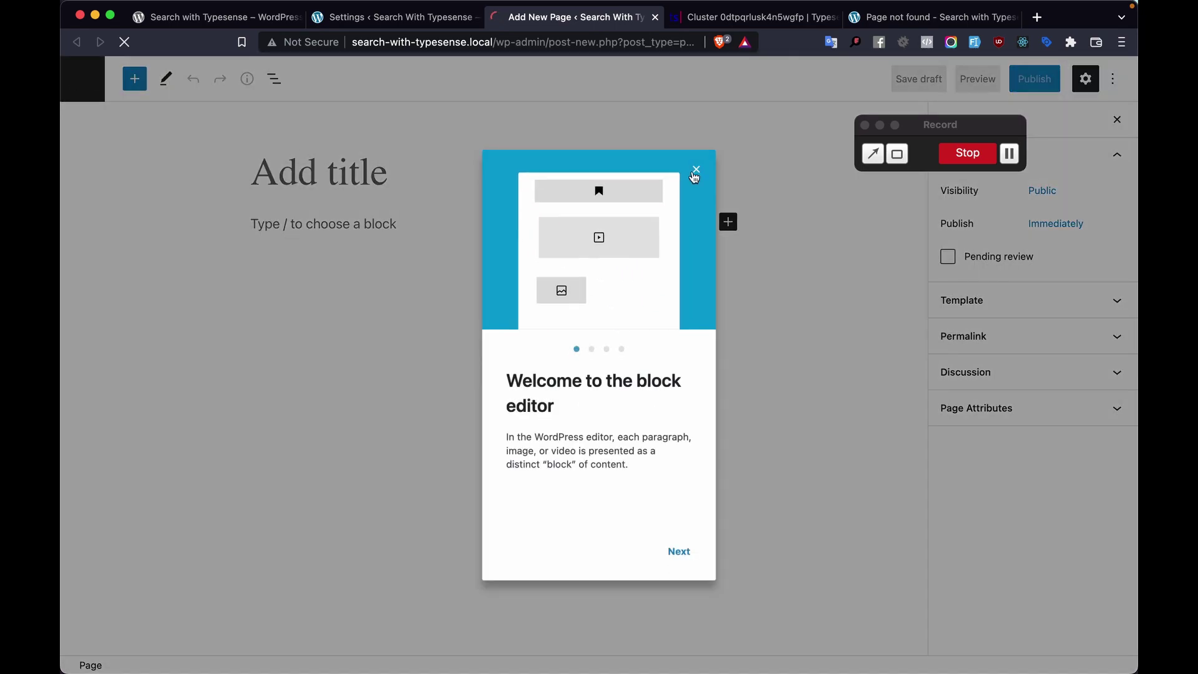
click(693, 172)
click(396, 175)
text(Inst)
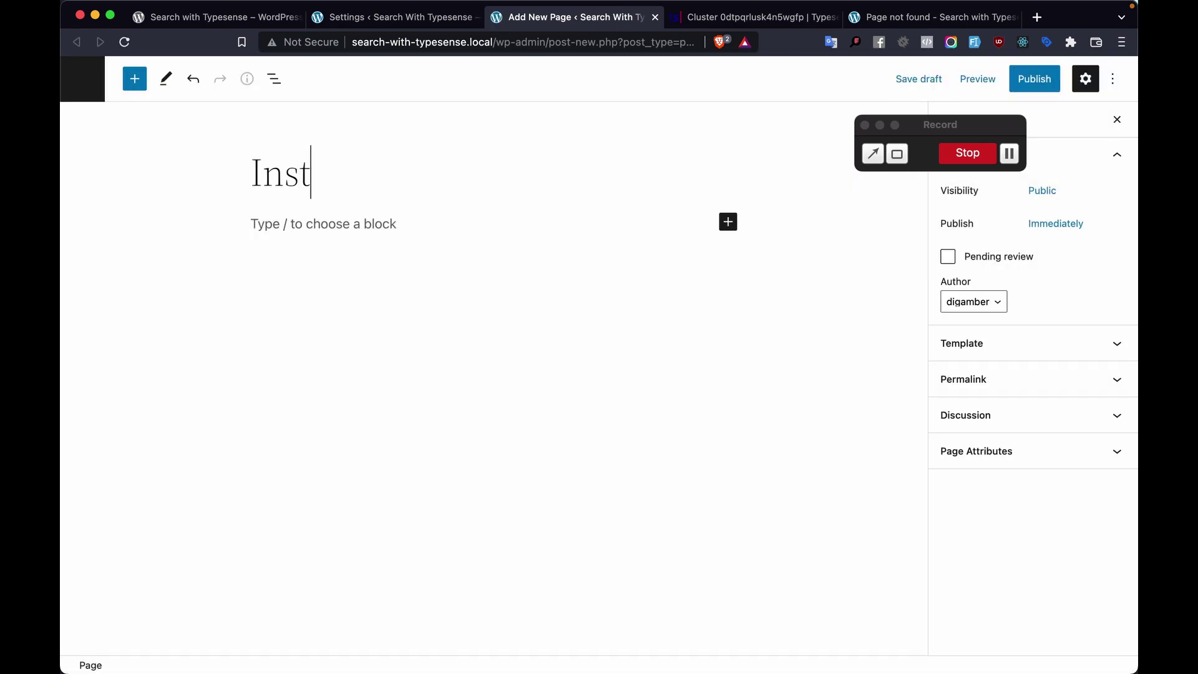
text(ant Search)
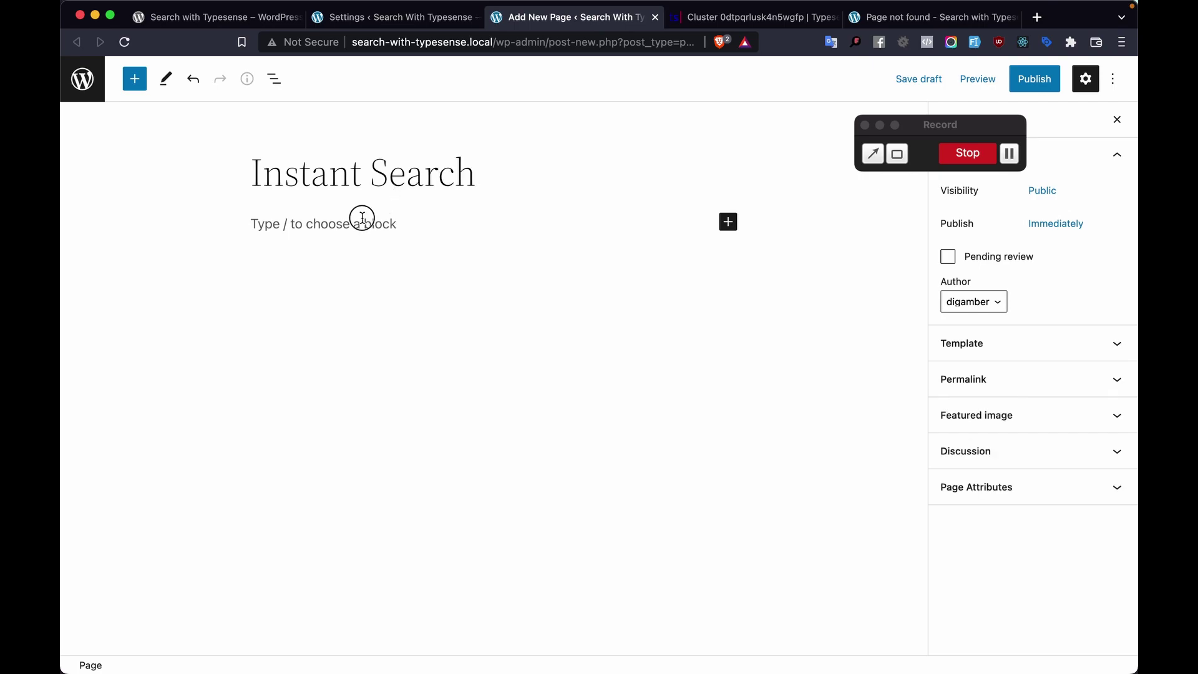
Insert a Shortcode block below the page title and paste the copied cm_typesense_search shortcode into it.
click(353, 233)
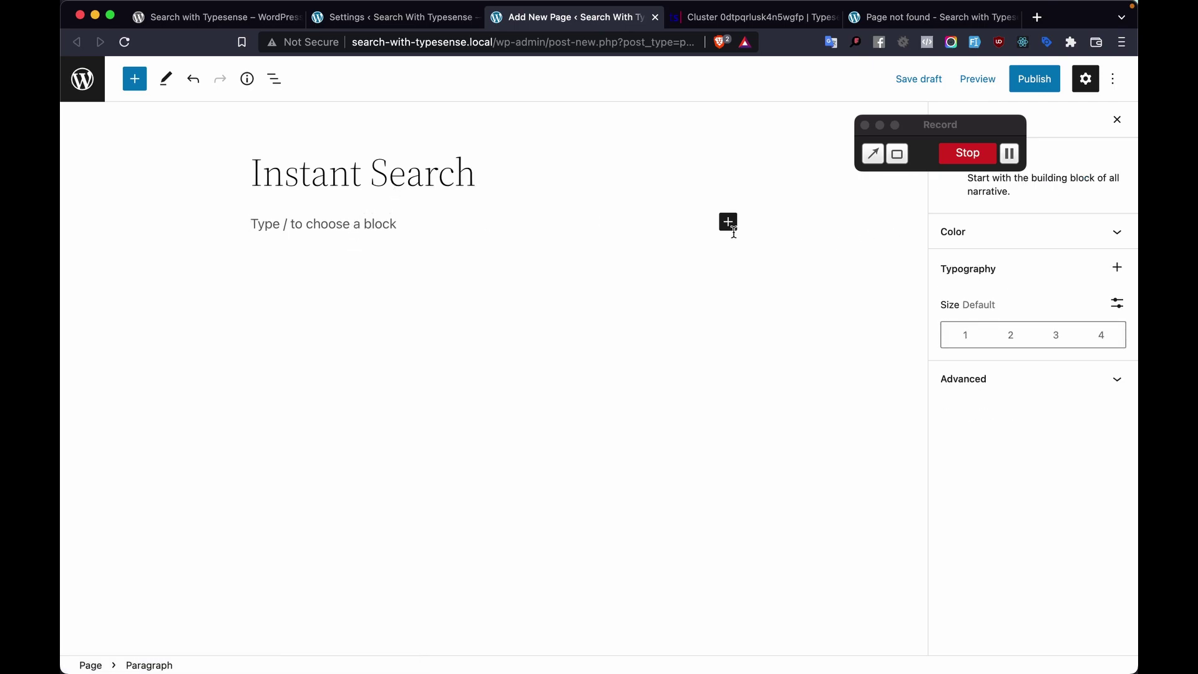
click(728, 227)
text(/sh)
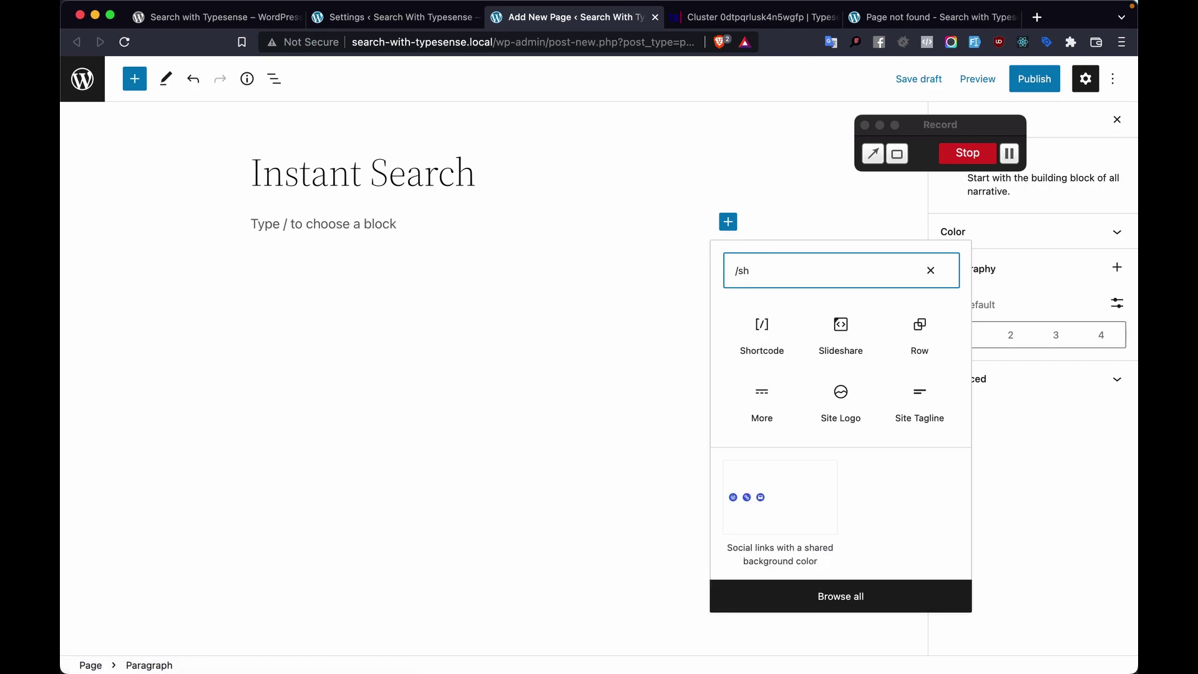
click(766, 362)
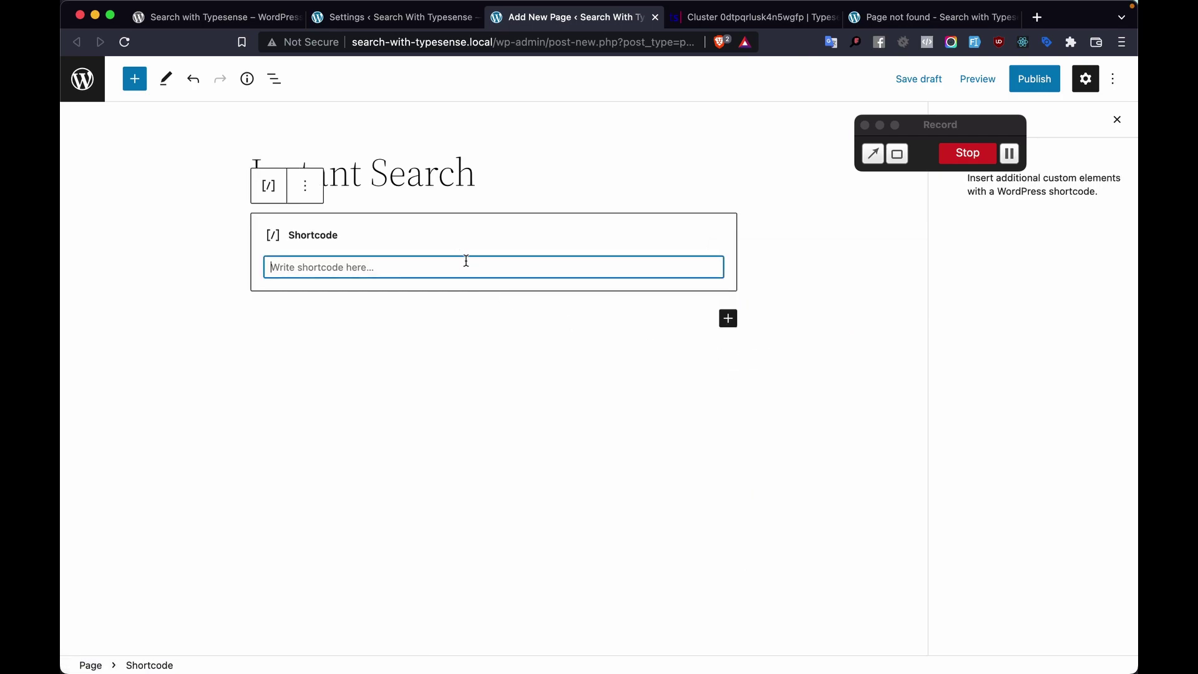
key(super+v)
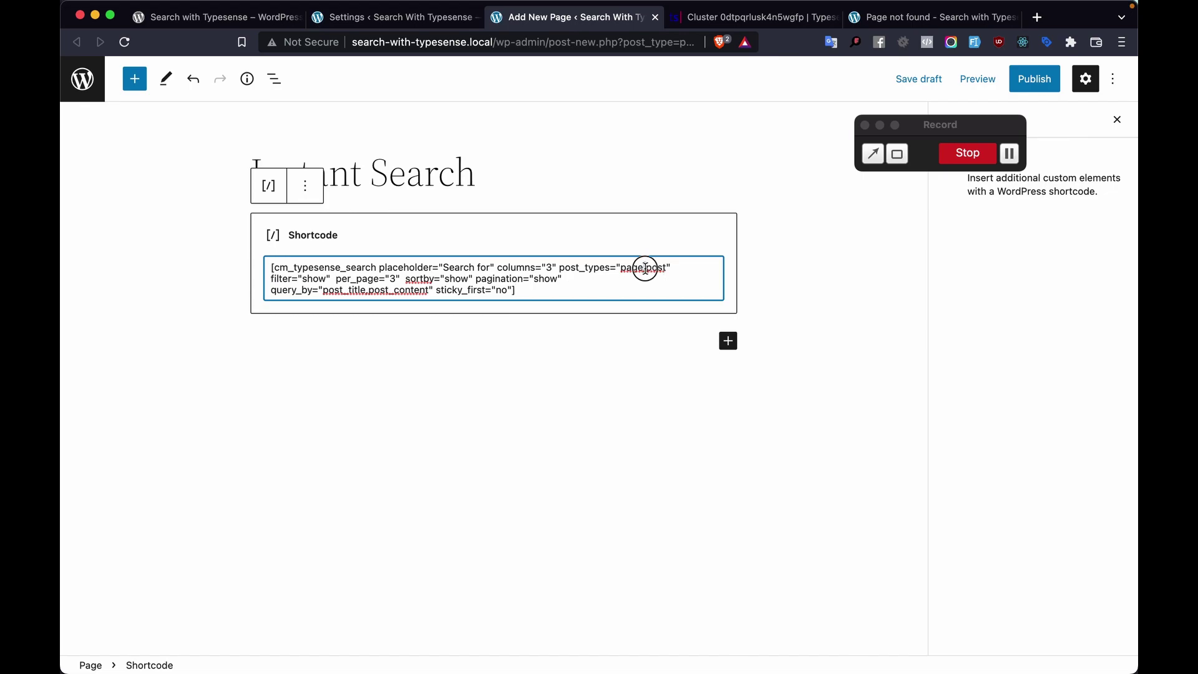
Remove "page," from the shortcode's post_types value so it reads post_types="post".
drag(620, 268, 643, 268)
key(BackSpace)
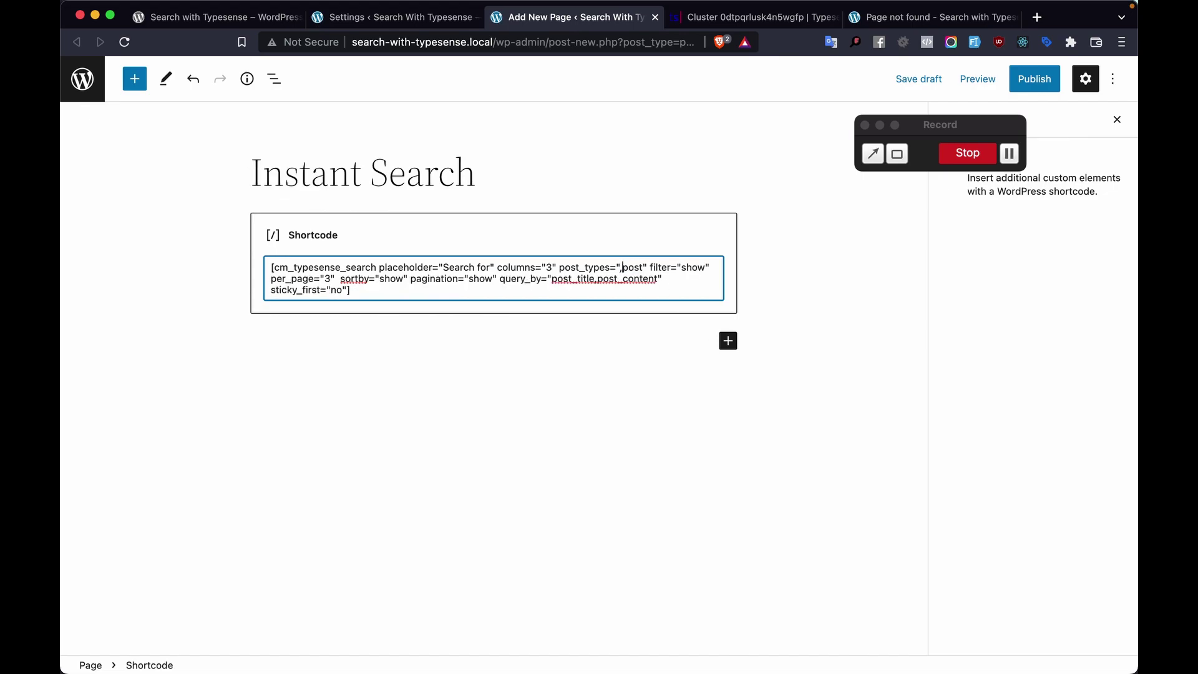
key(BackSpace)
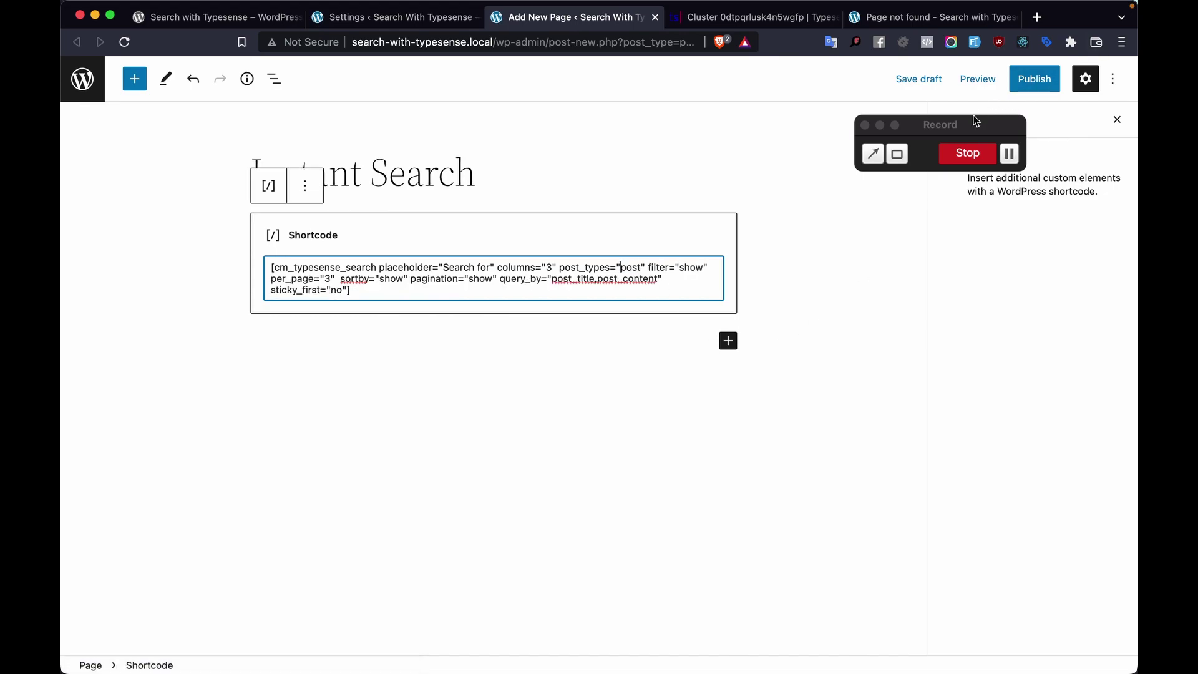
Publish the Instant Search page and open it on the live site.
drag(936, 125, 936, 147)
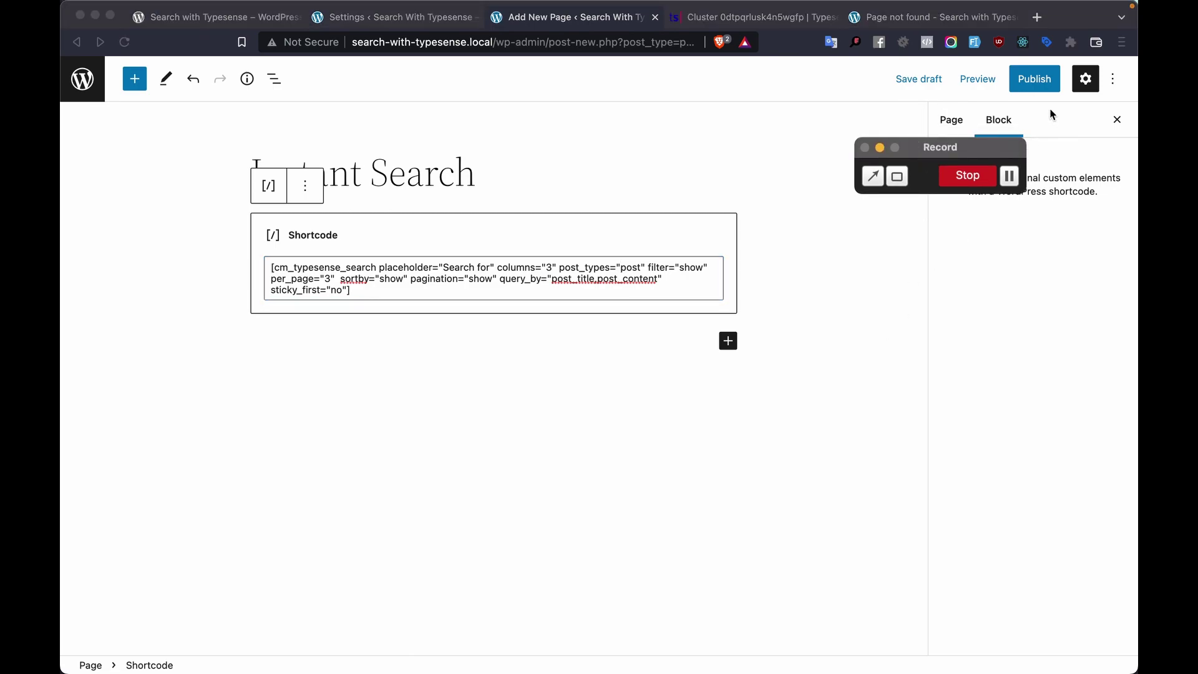
click(1048, 86)
click(1043, 86)
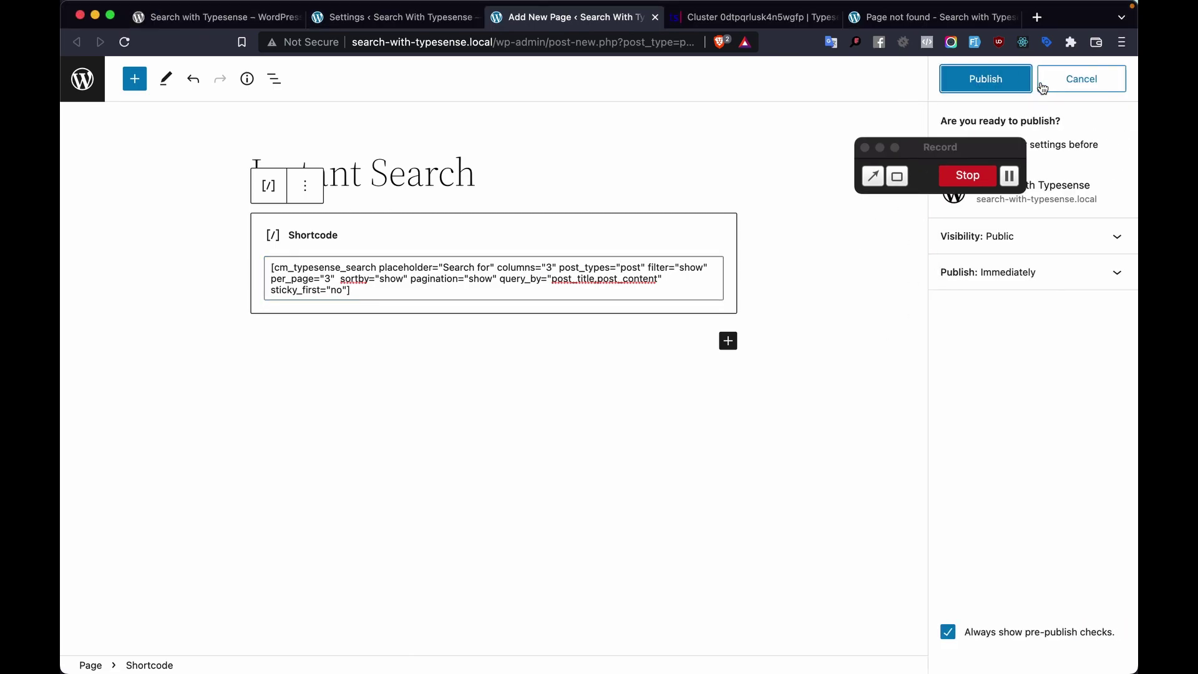
click(1007, 85)
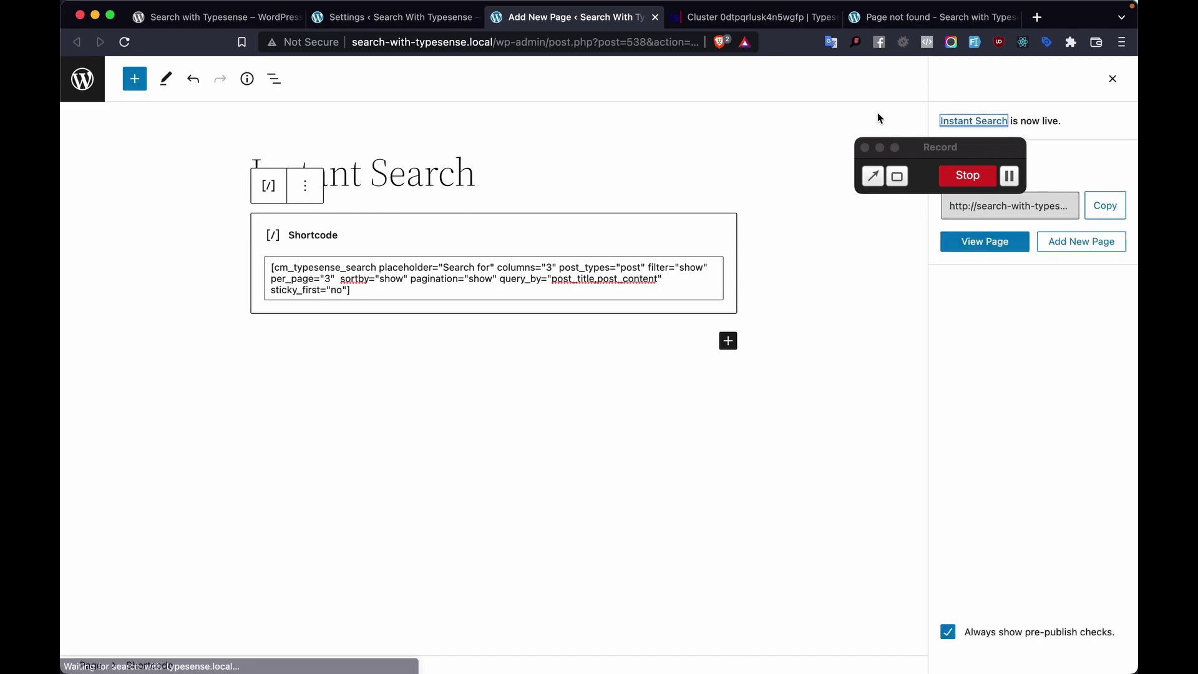
click(976, 250)
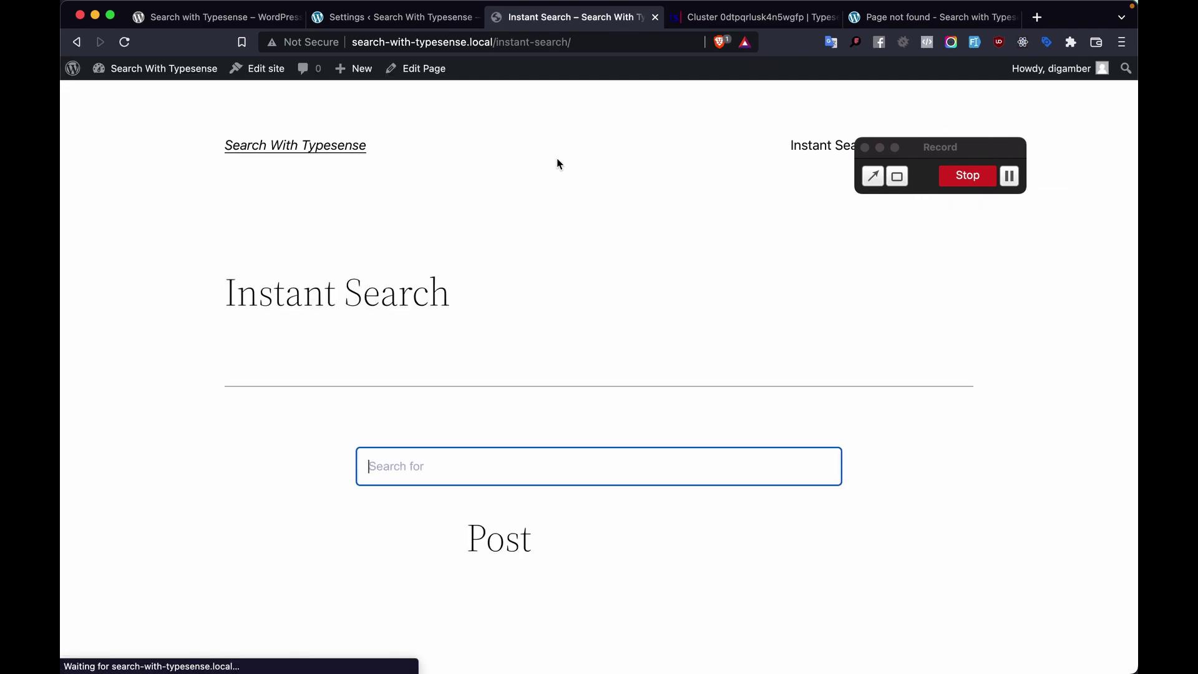
Examine the live Instant Search page's search box, category filter, sorting option, post results, and pagination.
scroll(548, 261, down, 4)
scroll(548, 264, down, 7)
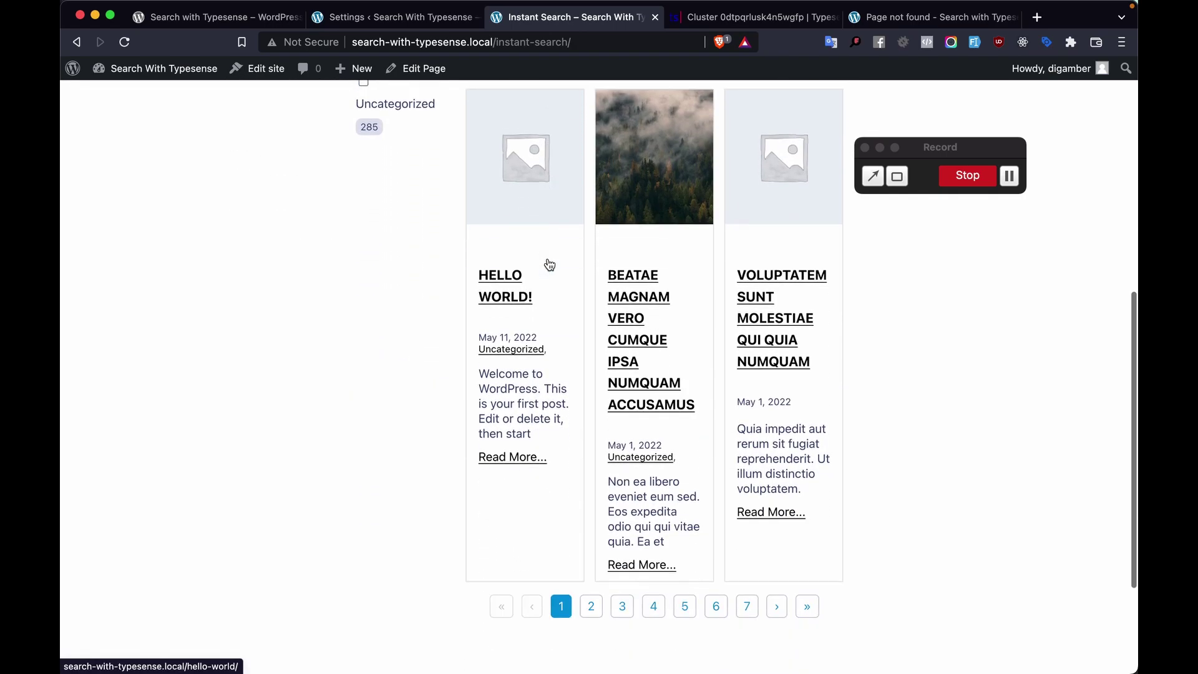
scroll(548, 264, up, 10)
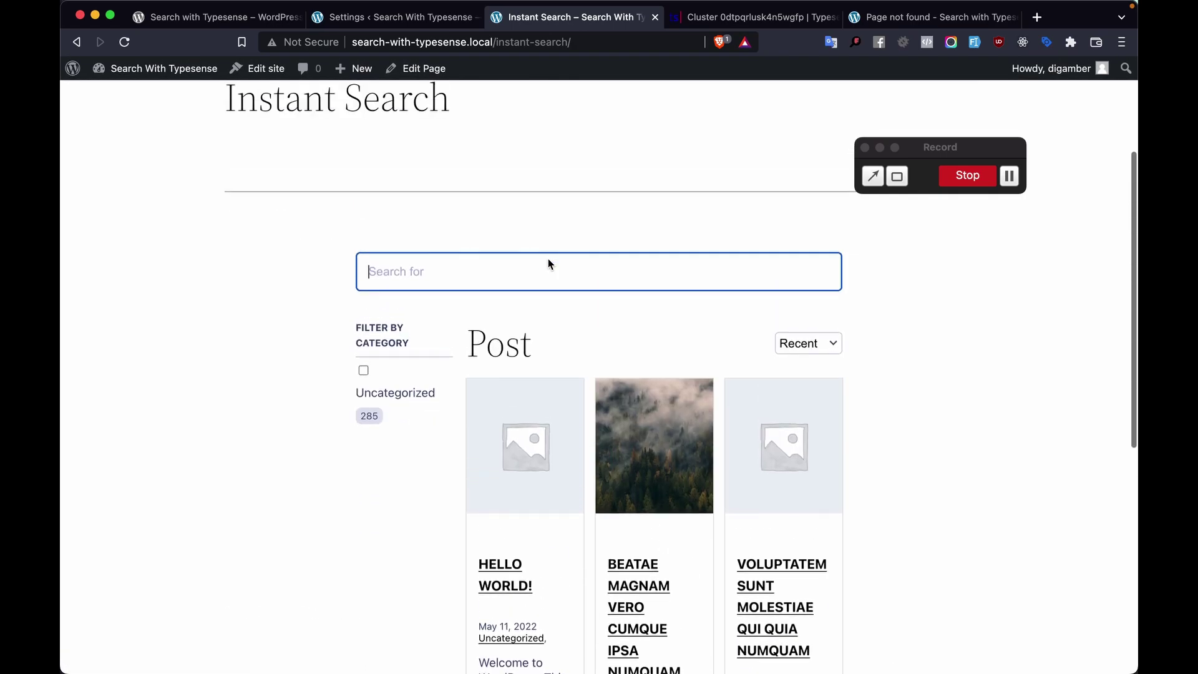
scroll(548, 264, down, 4)
scroll(548, 264, down, 6)
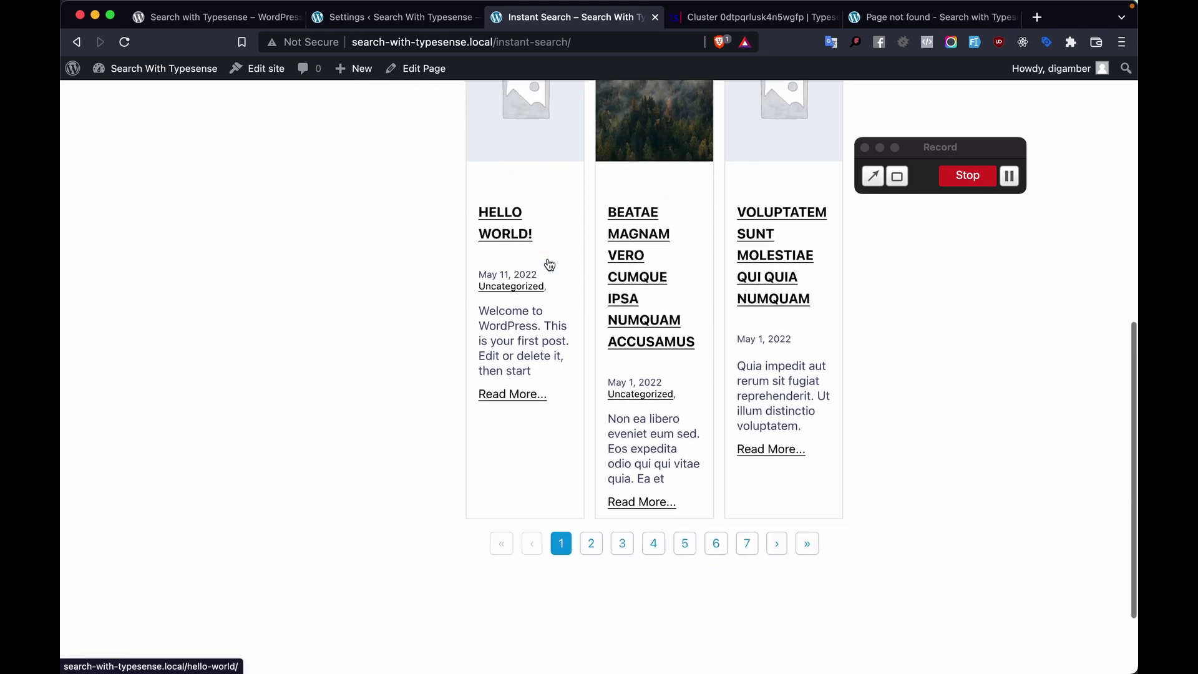
scroll(548, 264, up, 7)
scroll(548, 264, up, 4)
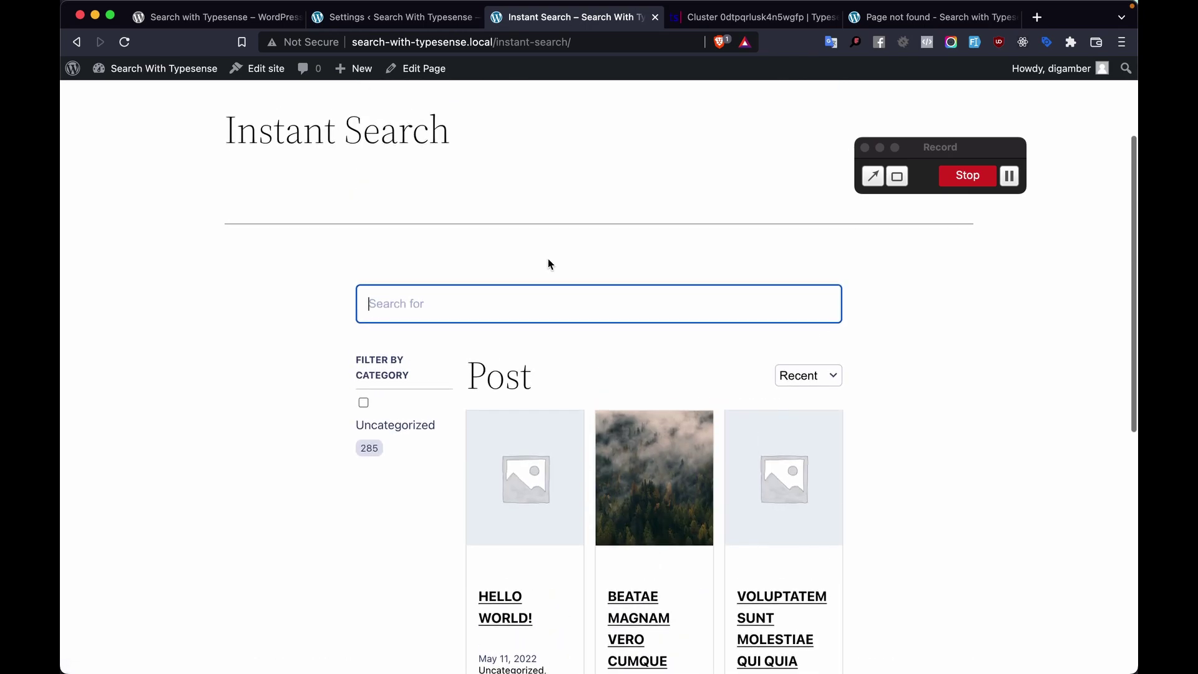
scroll(548, 264, down, 10)
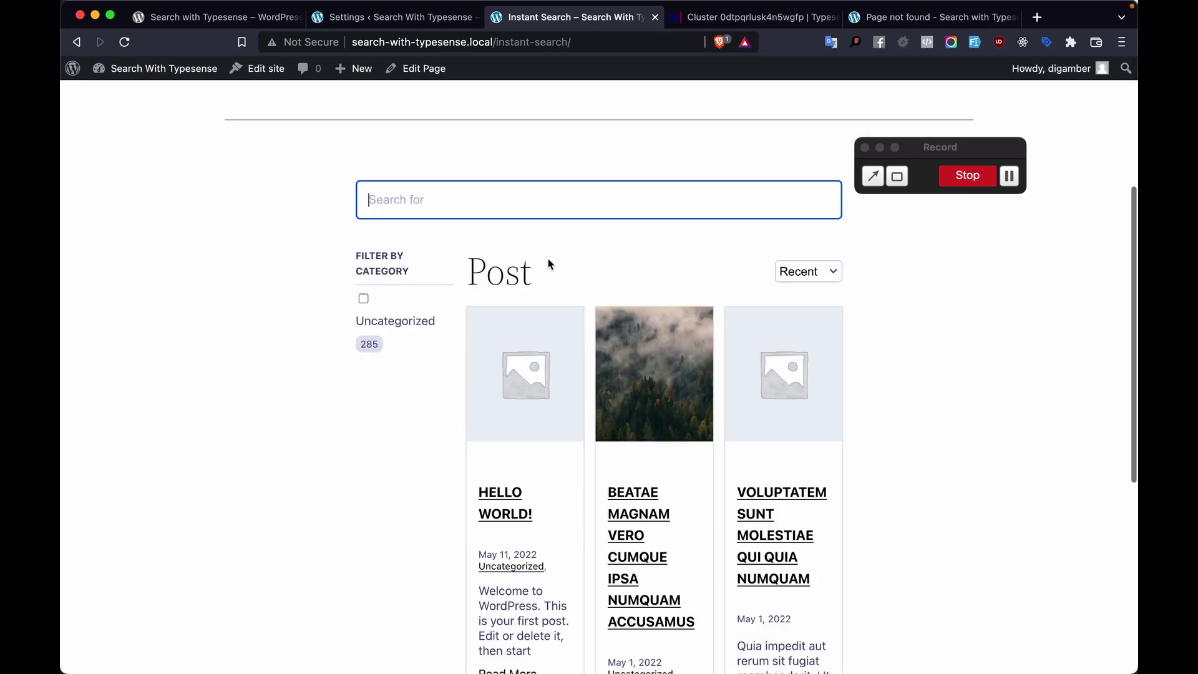
scroll(548, 258, up, 2)
scroll(548, 258, up, 4)
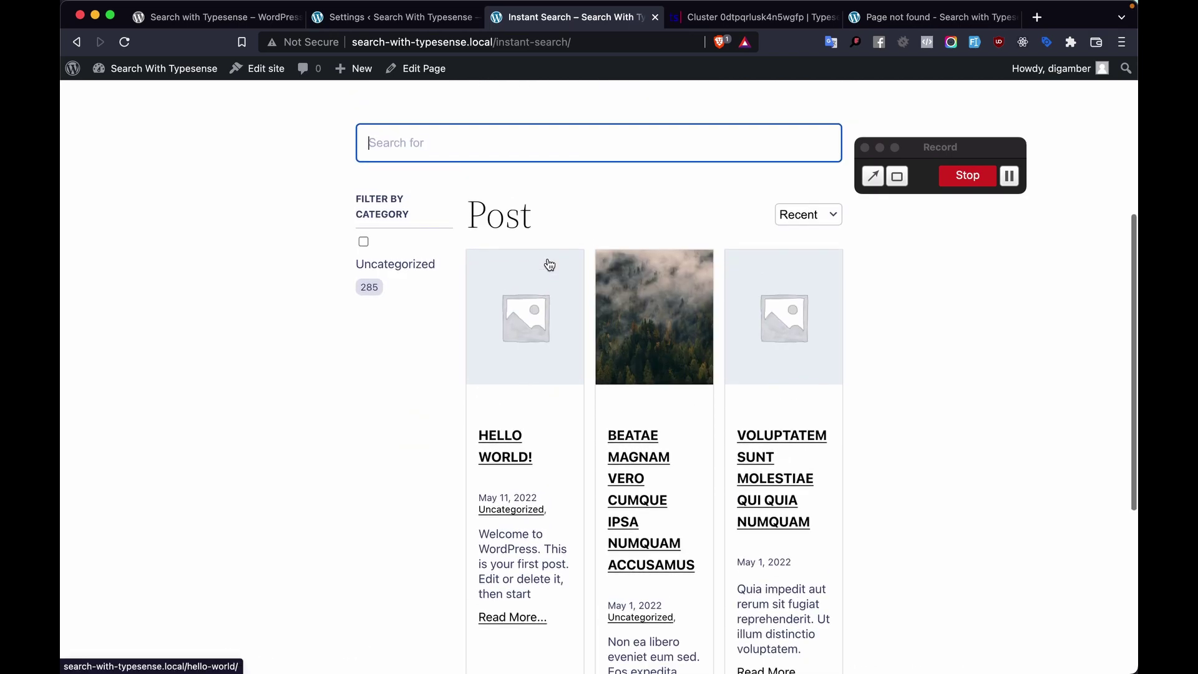
scroll(562, 240, up, 2)
Open the Instant Search page for editing, check its page settings and editor options, and return to the Pages list.
click(433, 69)
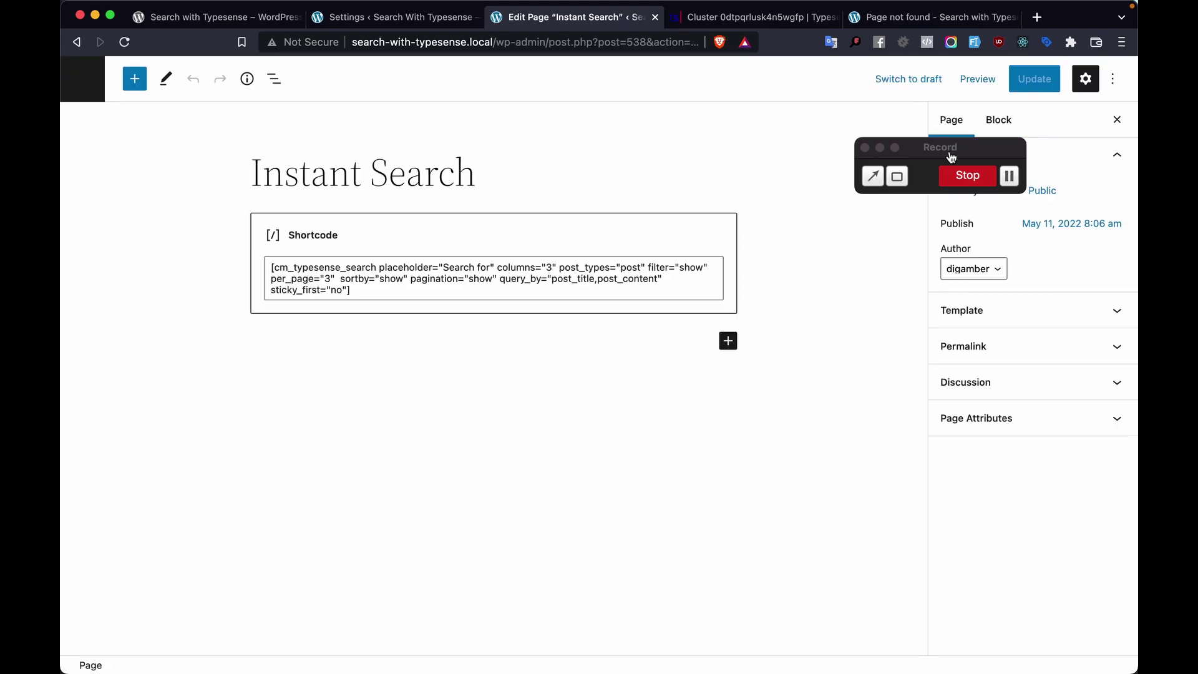
drag(951, 150, 730, 564)
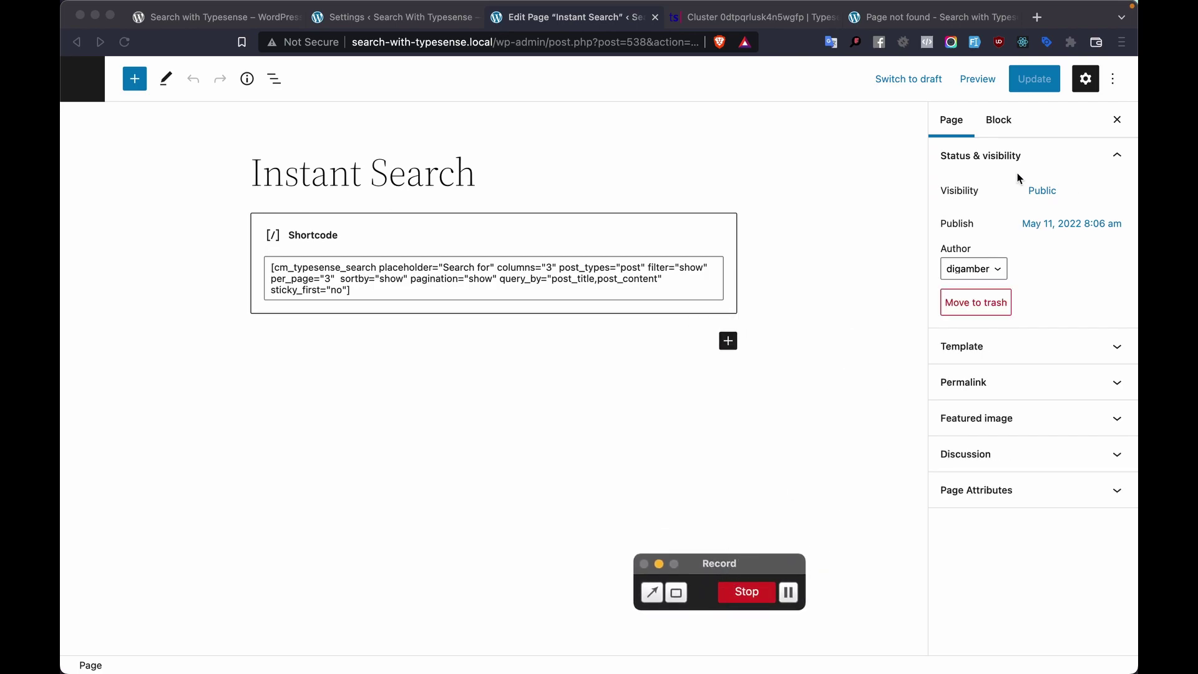
click(1085, 86)
click(1084, 92)
click(1085, 90)
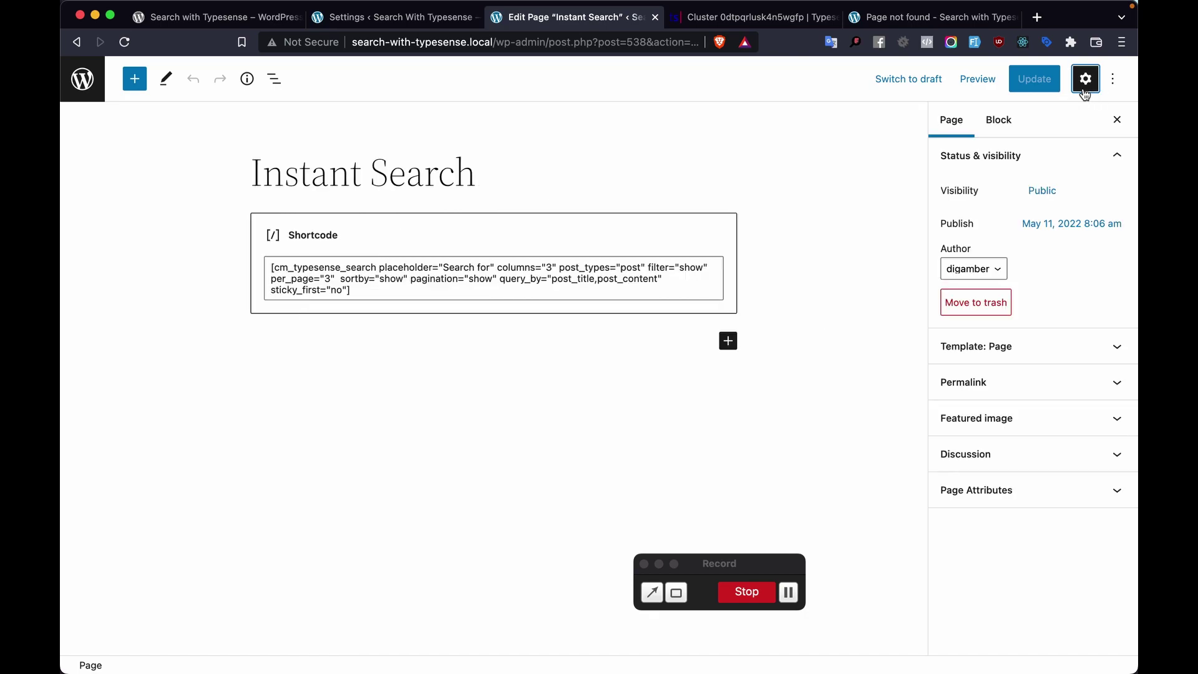
click(1113, 79)
click(1113, 78)
click(82, 79)
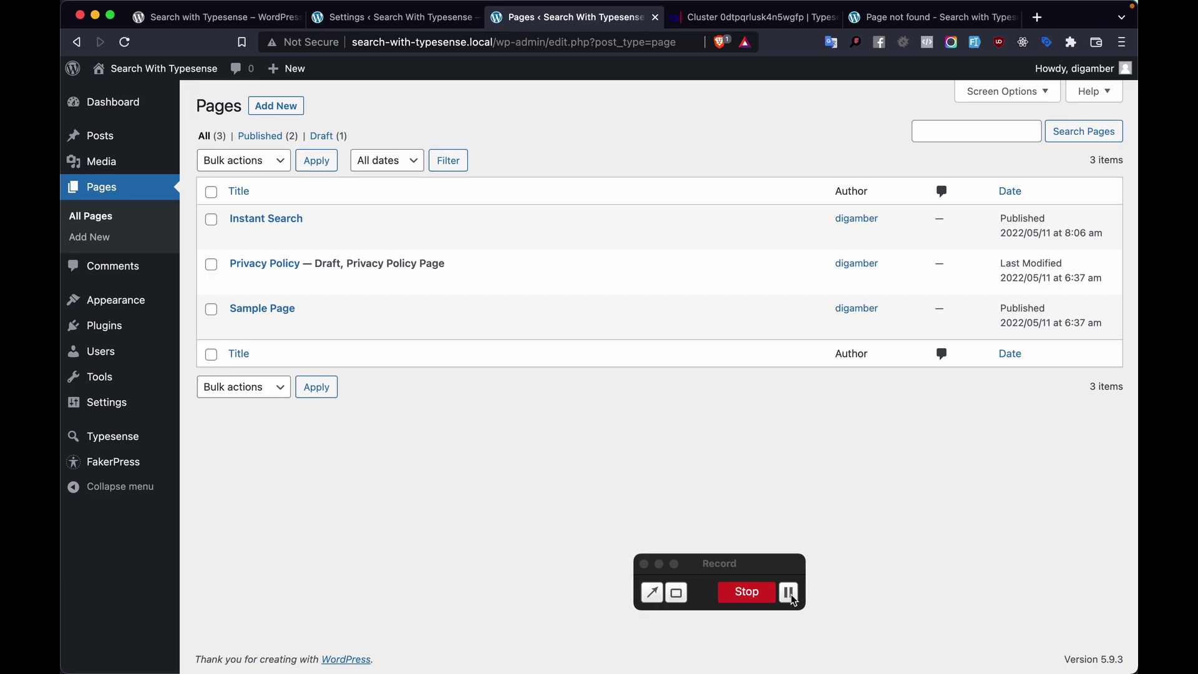
Set the Instant Search page's Astra content layout to the centred, non-stretched option without a sidebar and update the page.
click(788, 592)
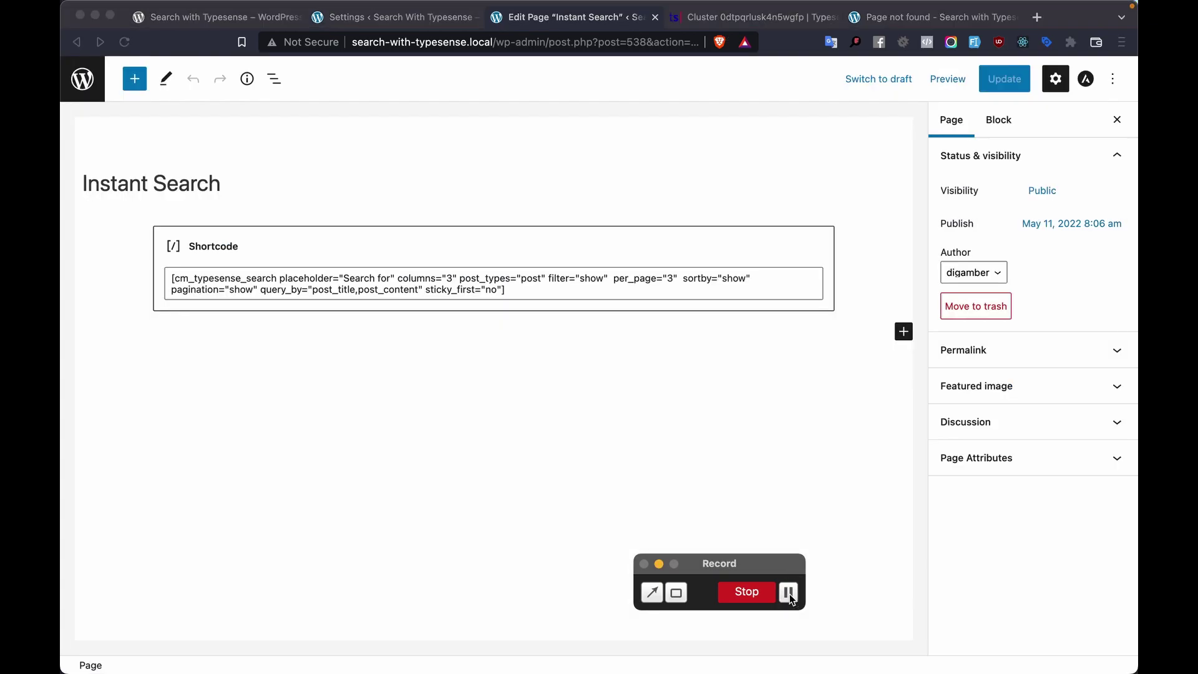
click(843, 449)
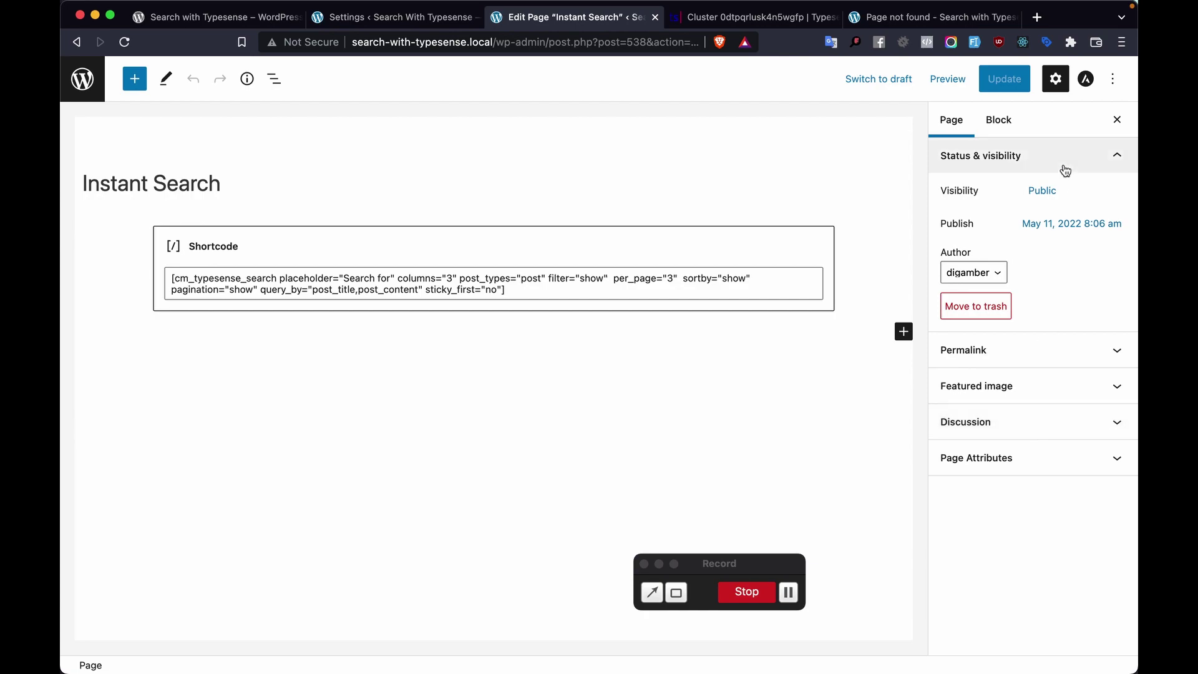
click(1086, 81)
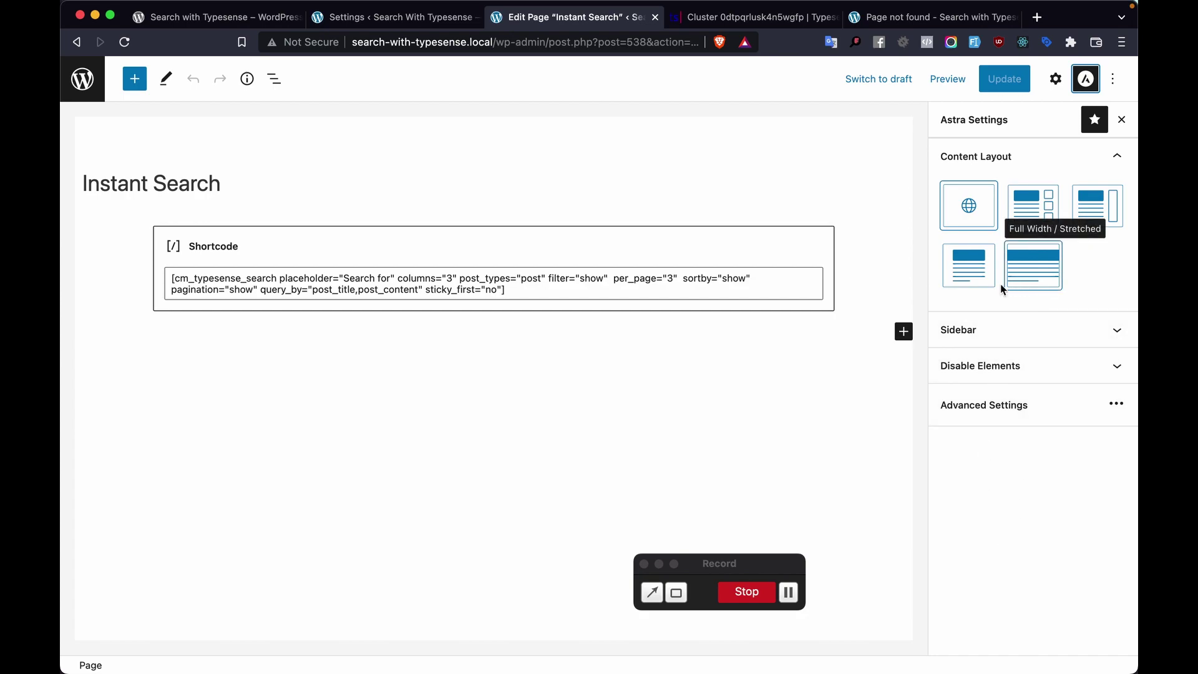
click(976, 286)
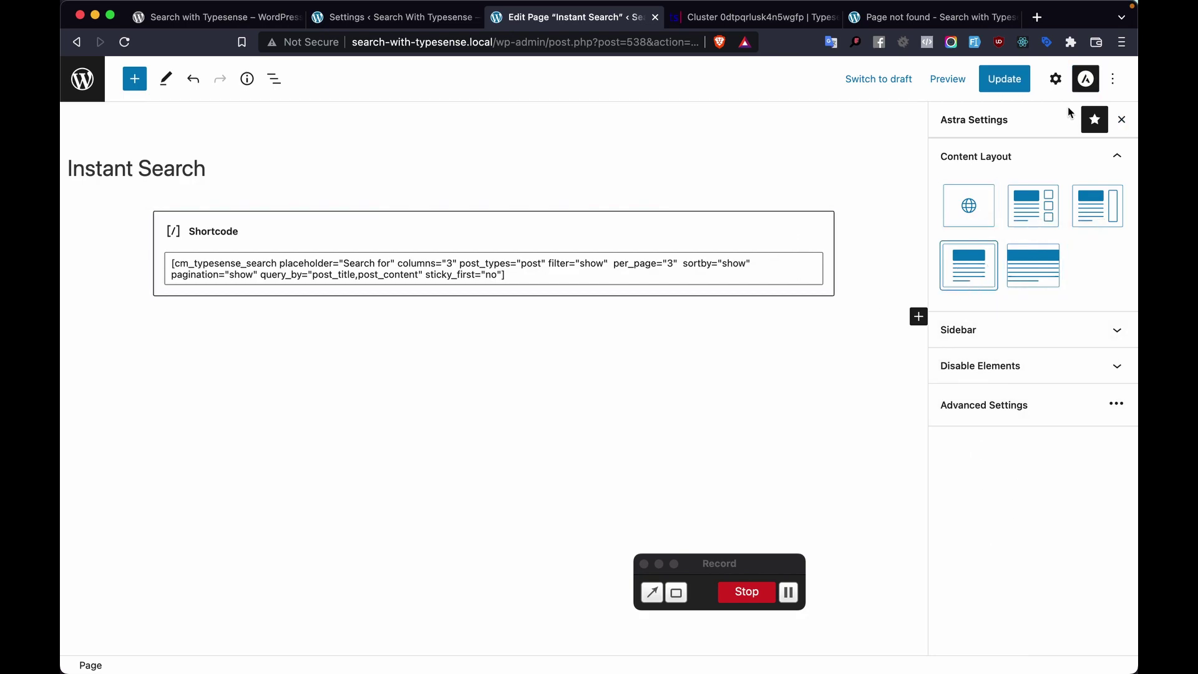
click(1013, 87)
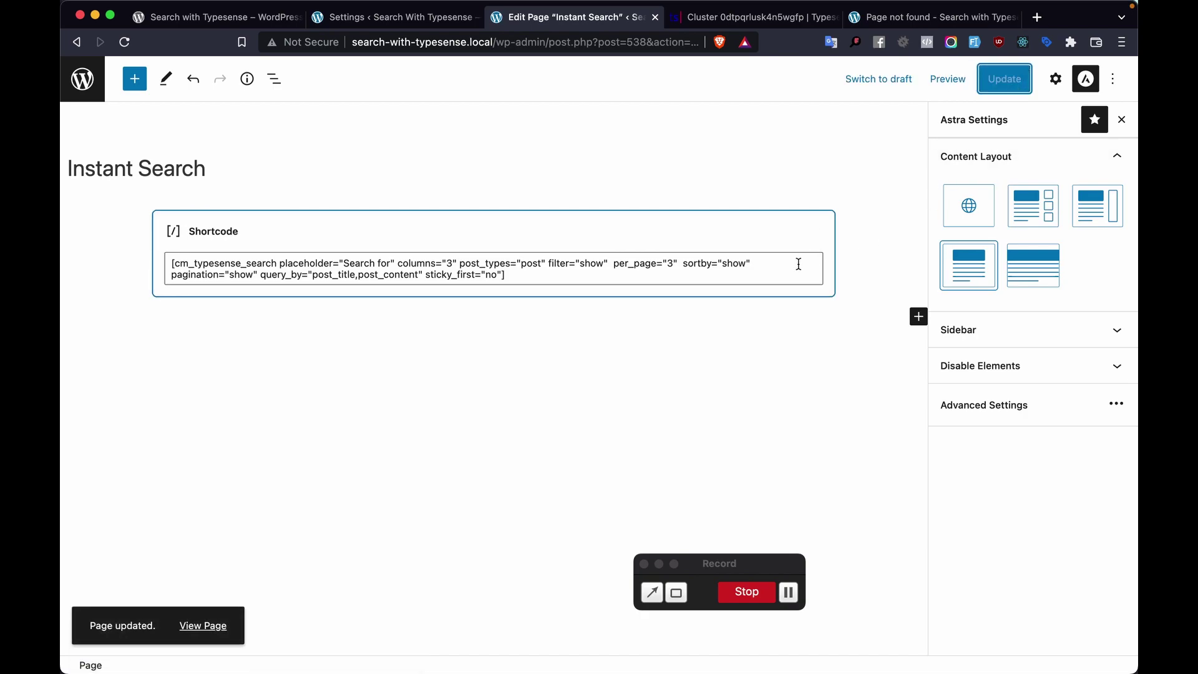
Open the updated Instant Search page on the live site and examine its layout, post results, and sidebar.
super+click(203, 625)
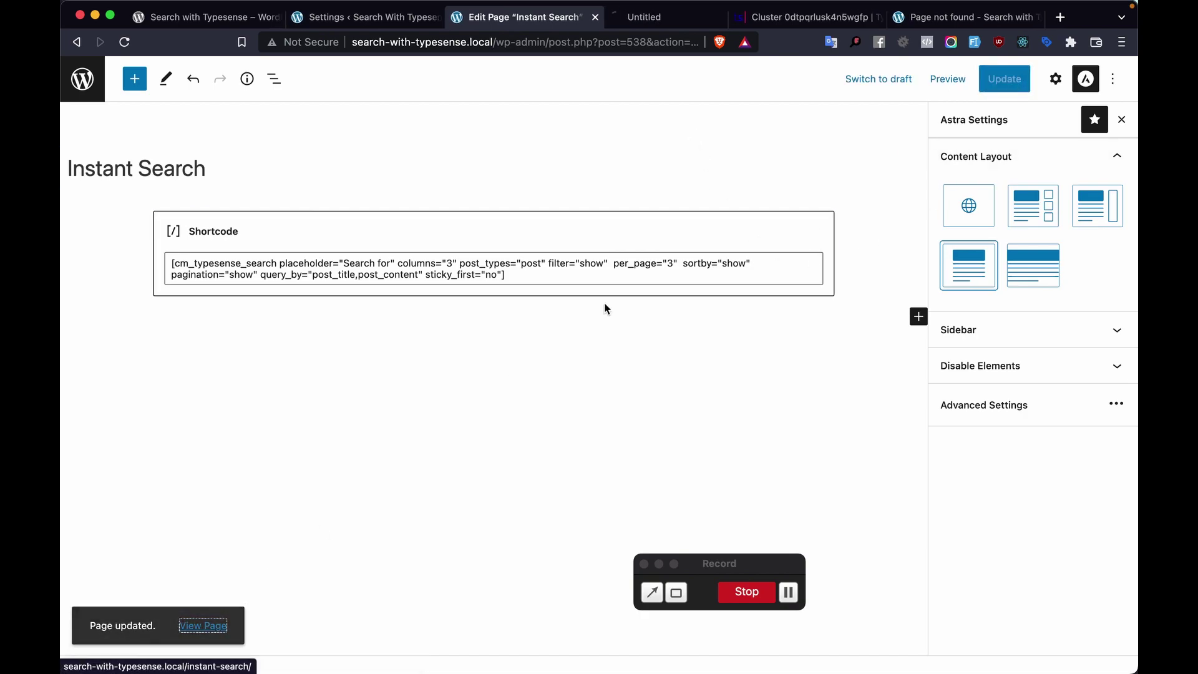
click(672, 25)
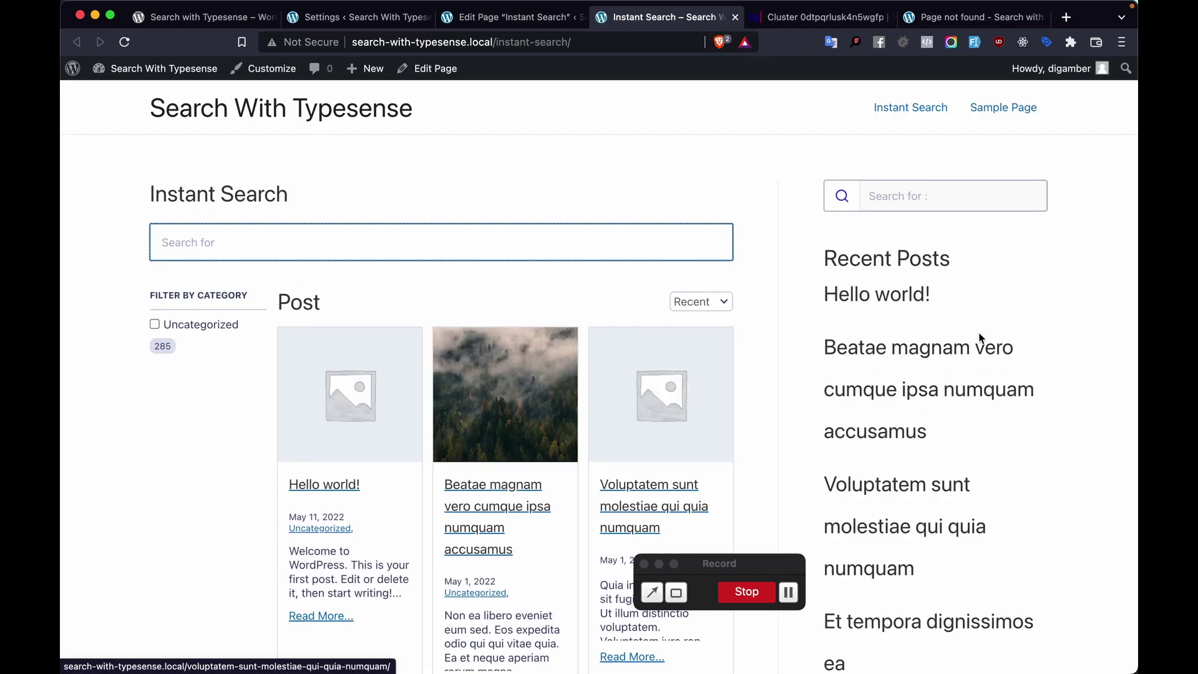
scroll(974, 335, down, 3)
scroll(973, 331, up, 5)
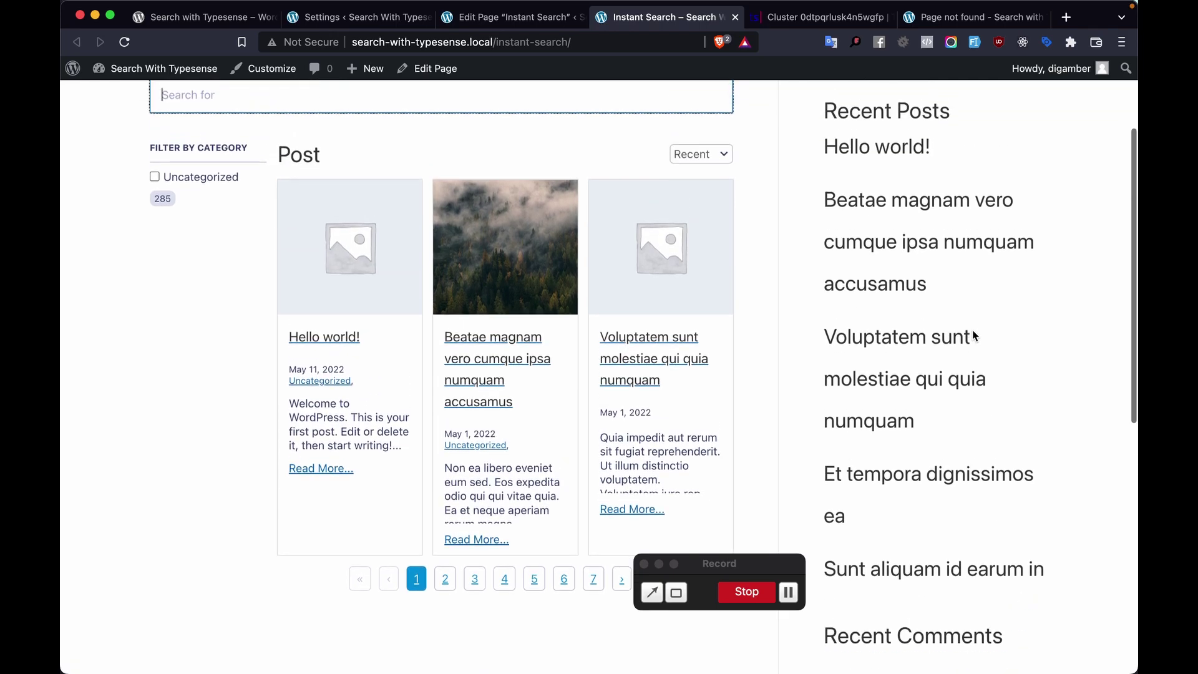
scroll(974, 336, down, 3)
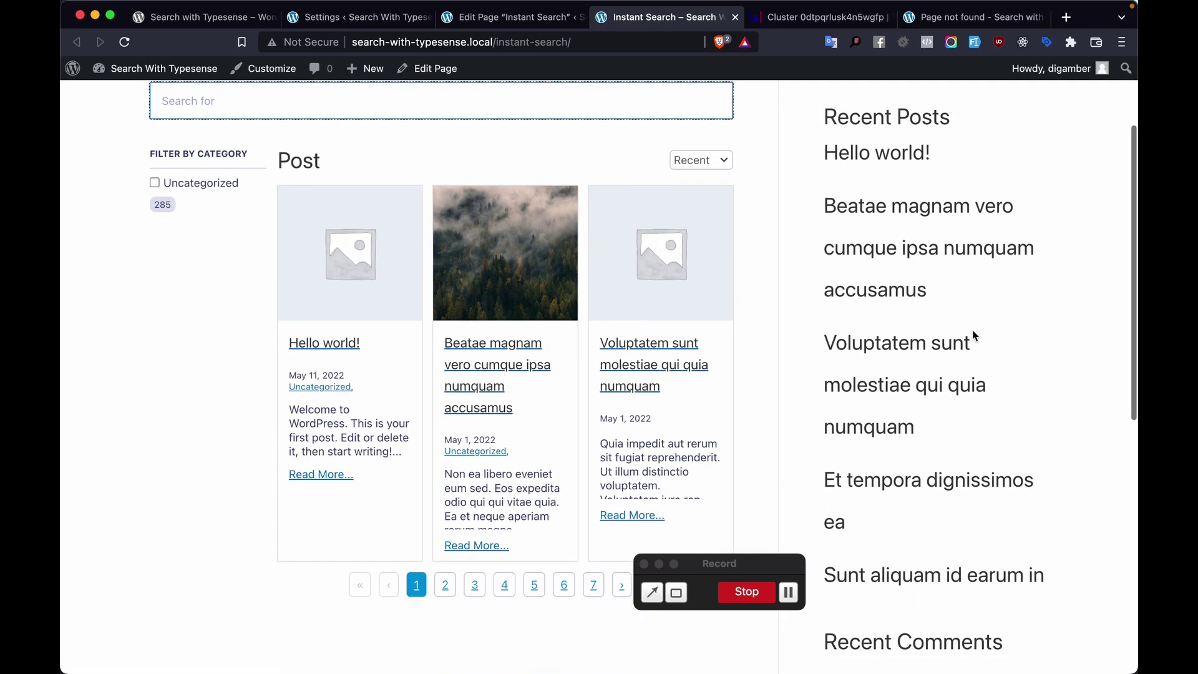
scroll(975, 335, up, 3)
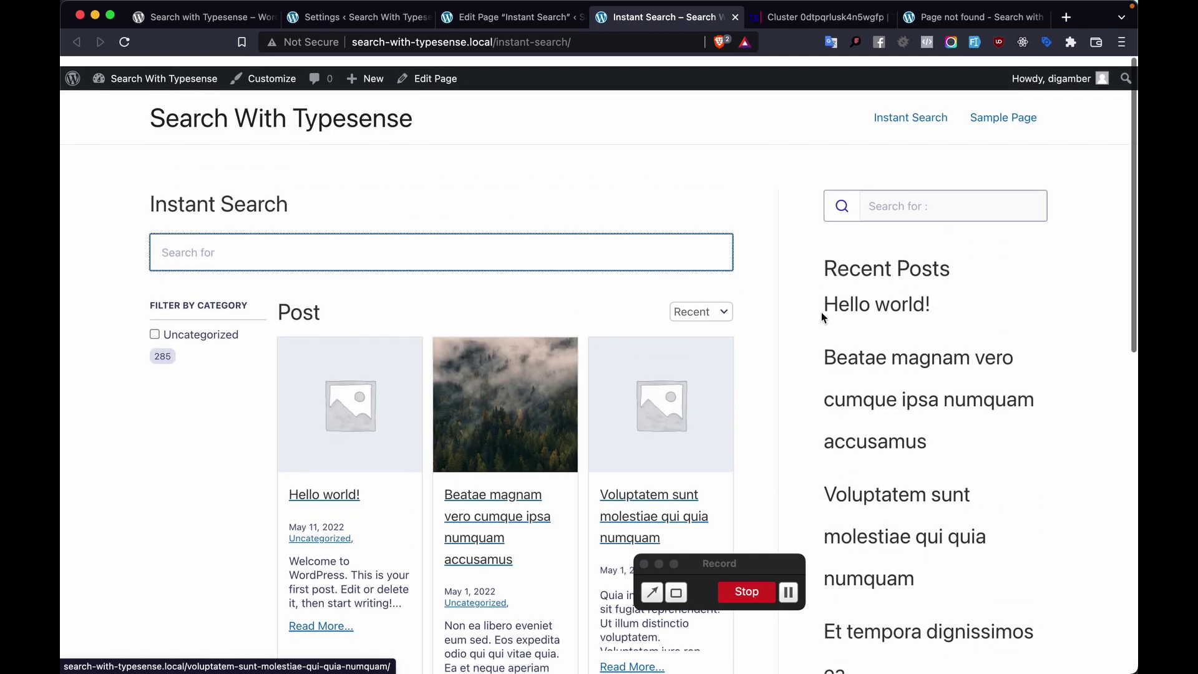
Set the Instant Search page's Astra sidebar to the no-sidebar layout, update the page, and reload the live version.
click(536, 25)
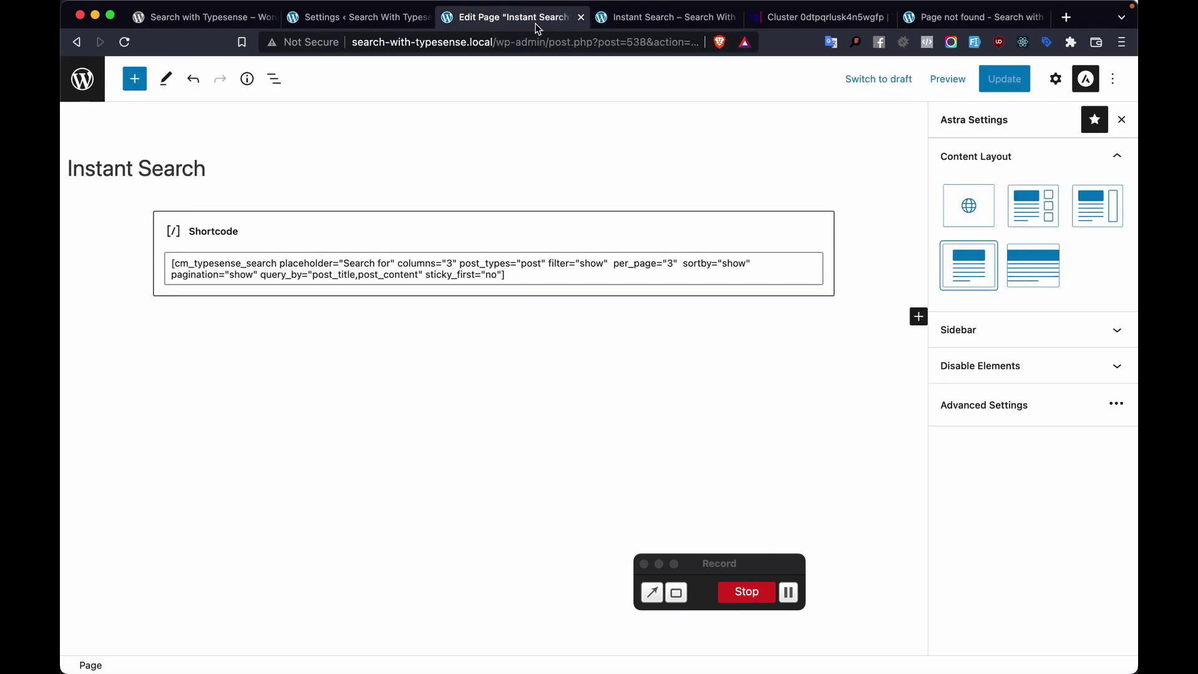
click(1115, 329)
click(984, 398)
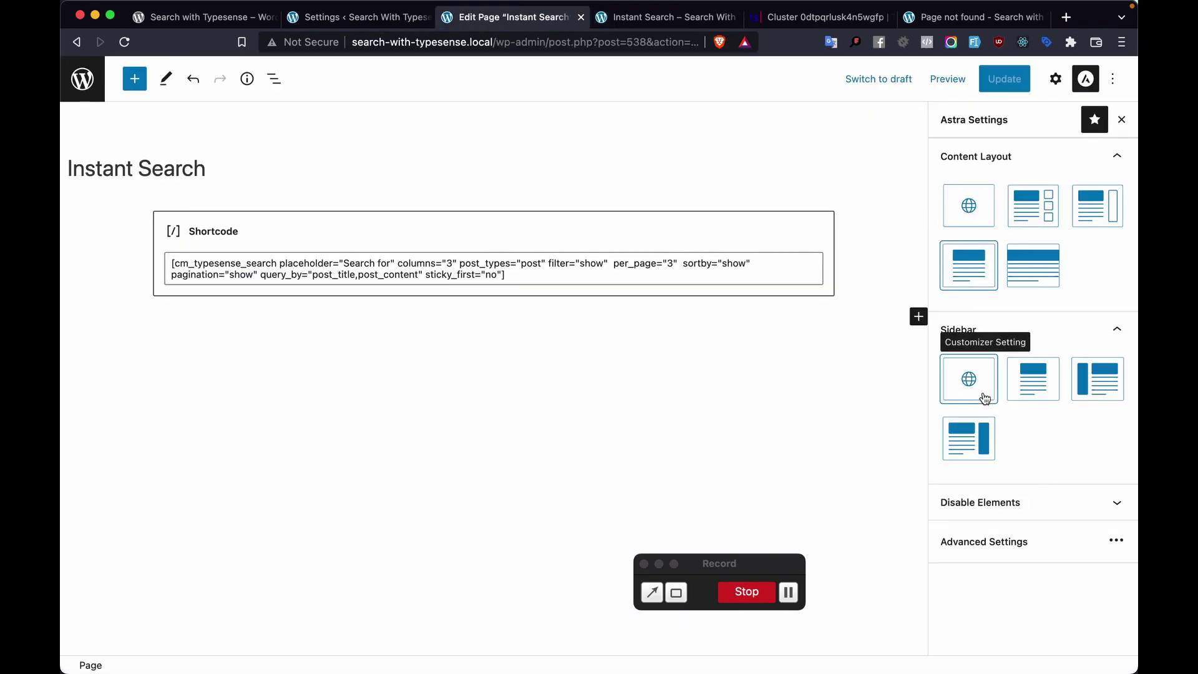
click(1053, 399)
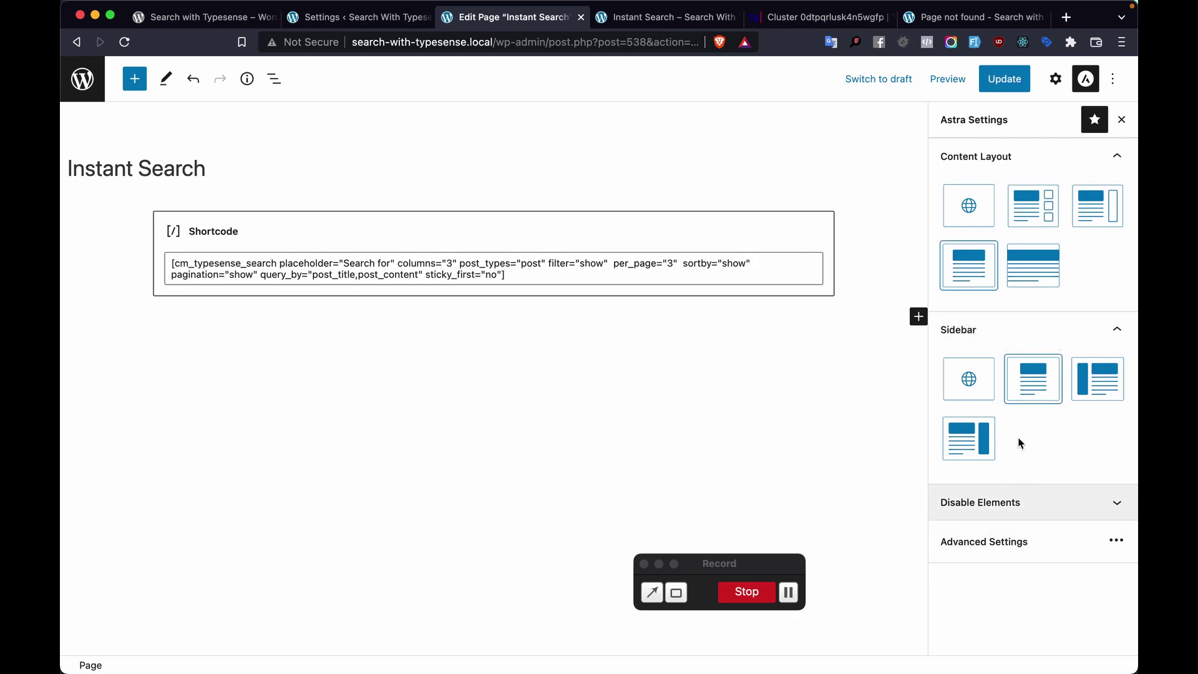
click(1011, 87)
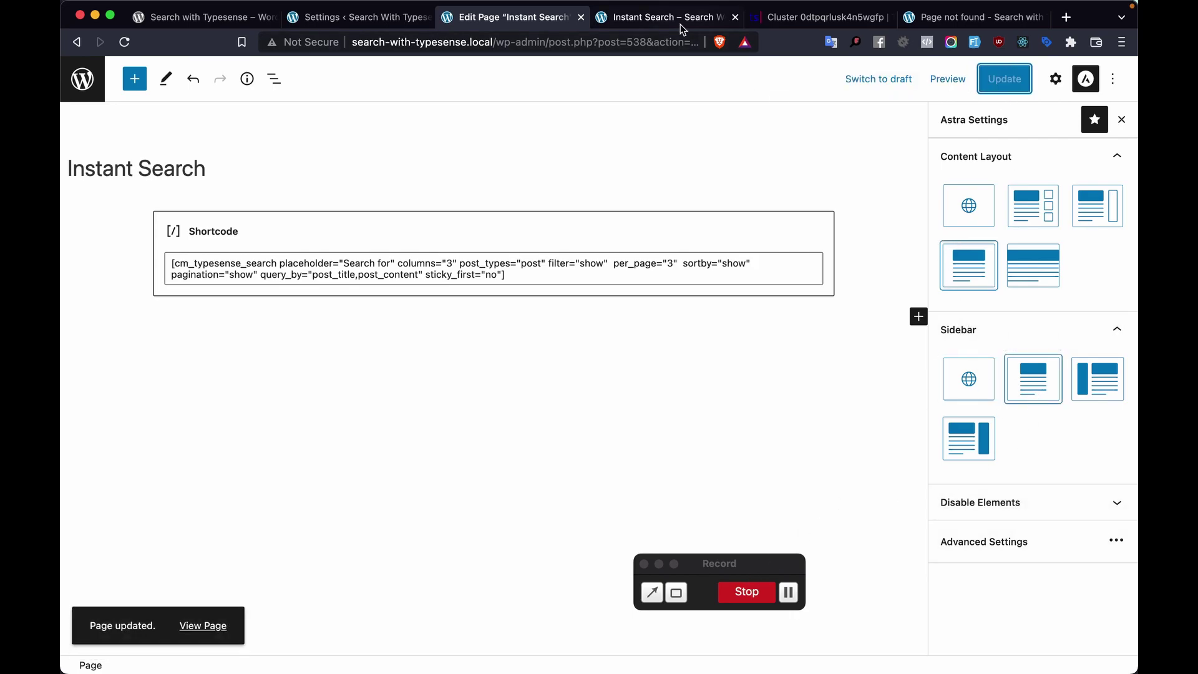
click(678, 17)
click(556, 193)
key(super+r)
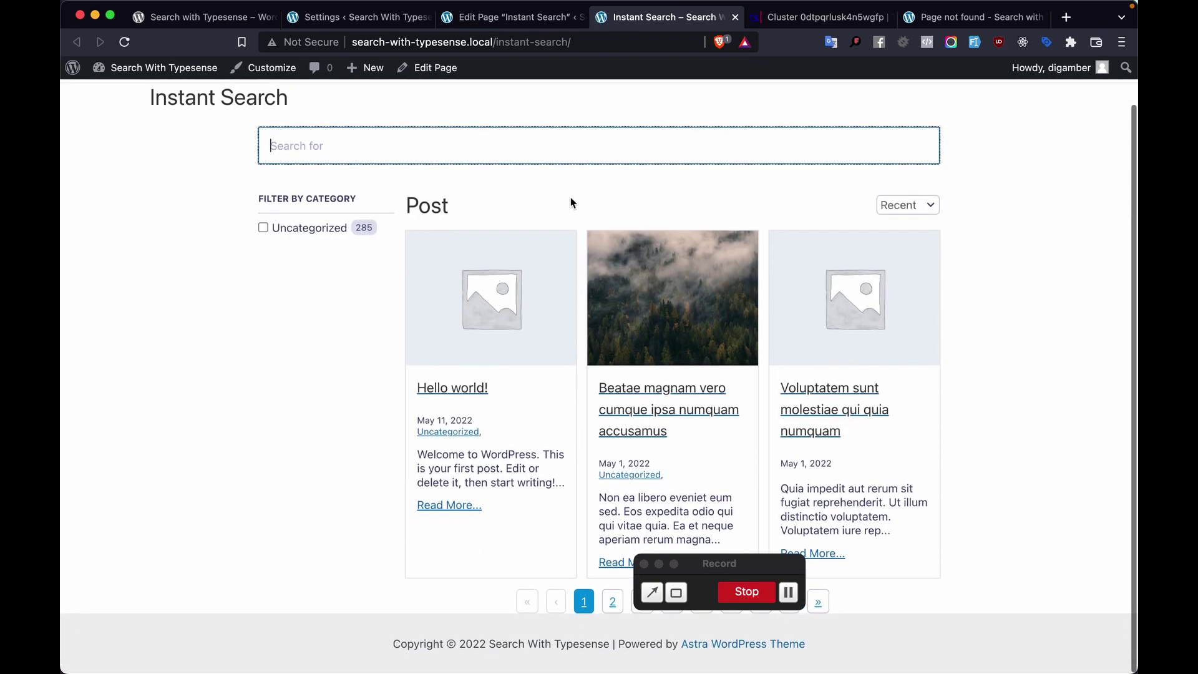
Set the search shortcode's columns attribute to "1", update the page, and reload the live Instant Search page.
click(498, 23)
click(527, 265)
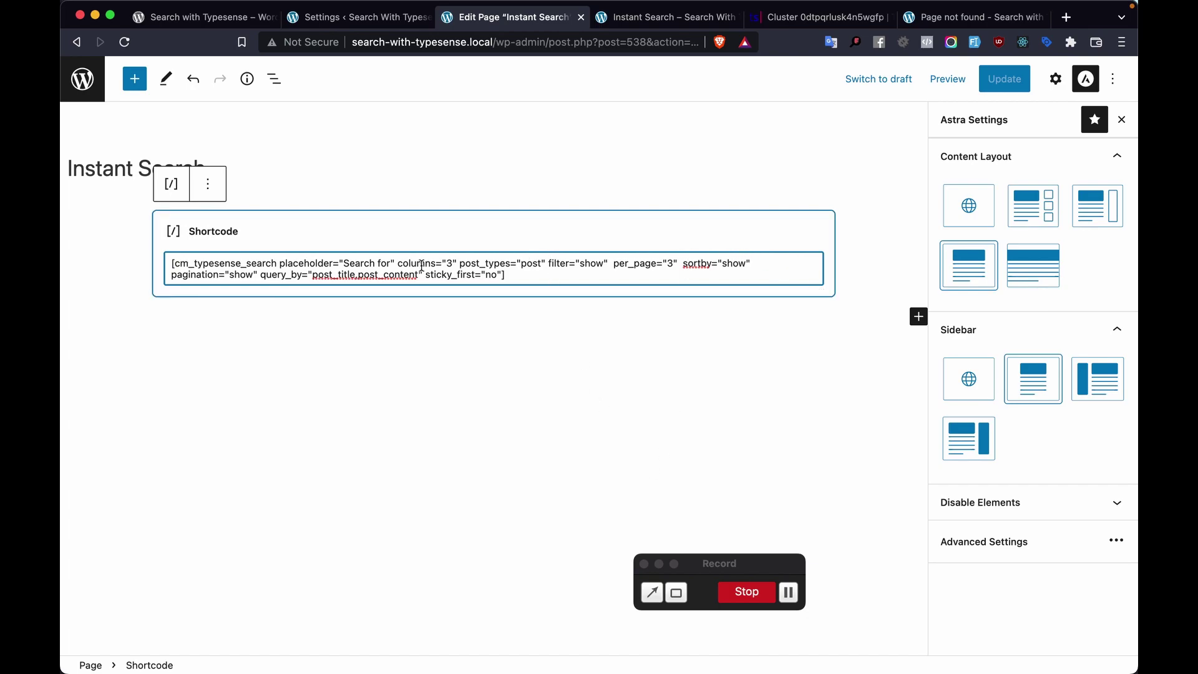
key(BackSpace)
text(1)
click(990, 87)
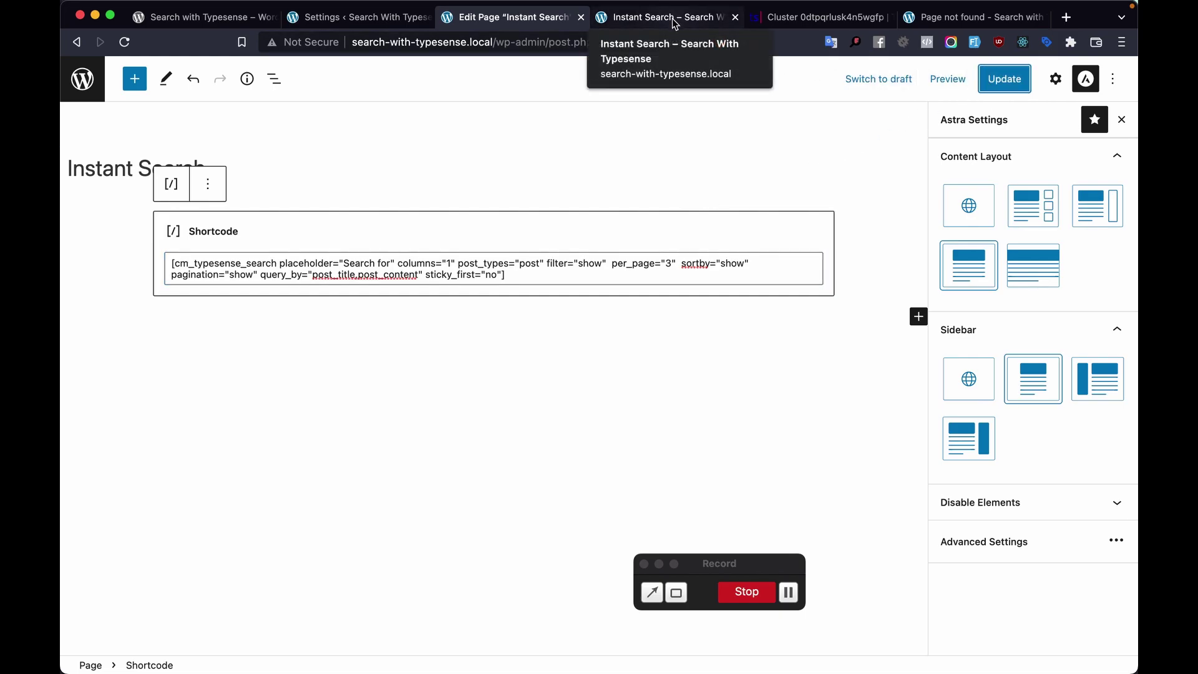
click(675, 23)
key(super+r)
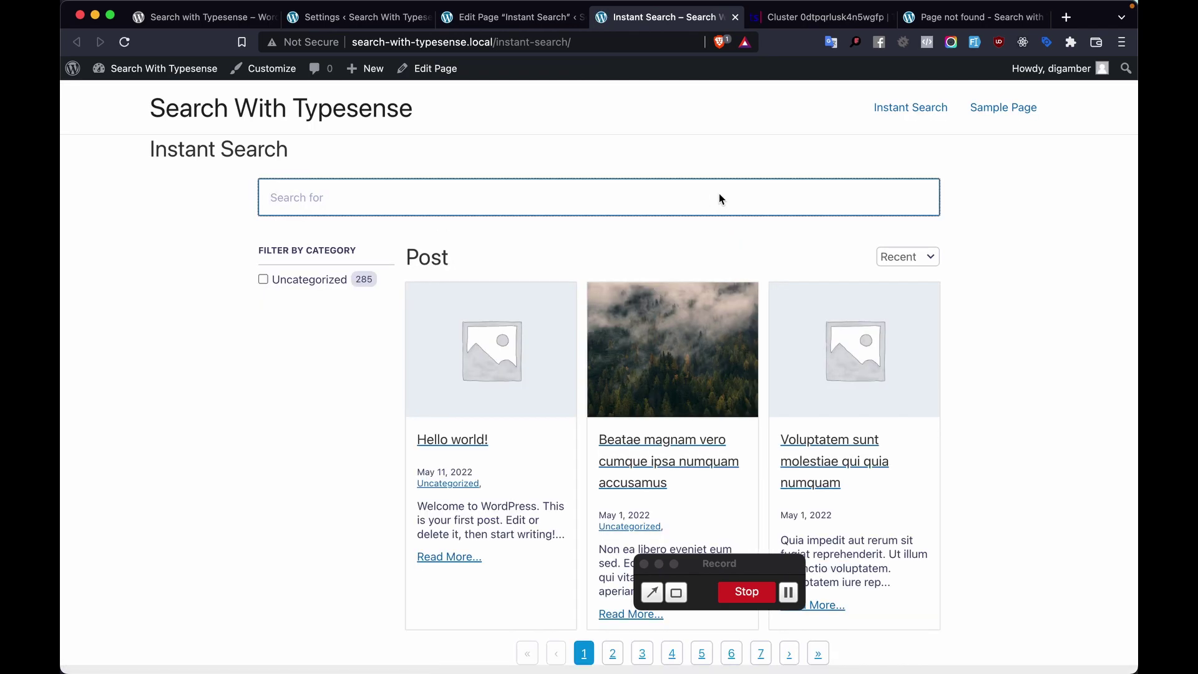
click(546, 22)
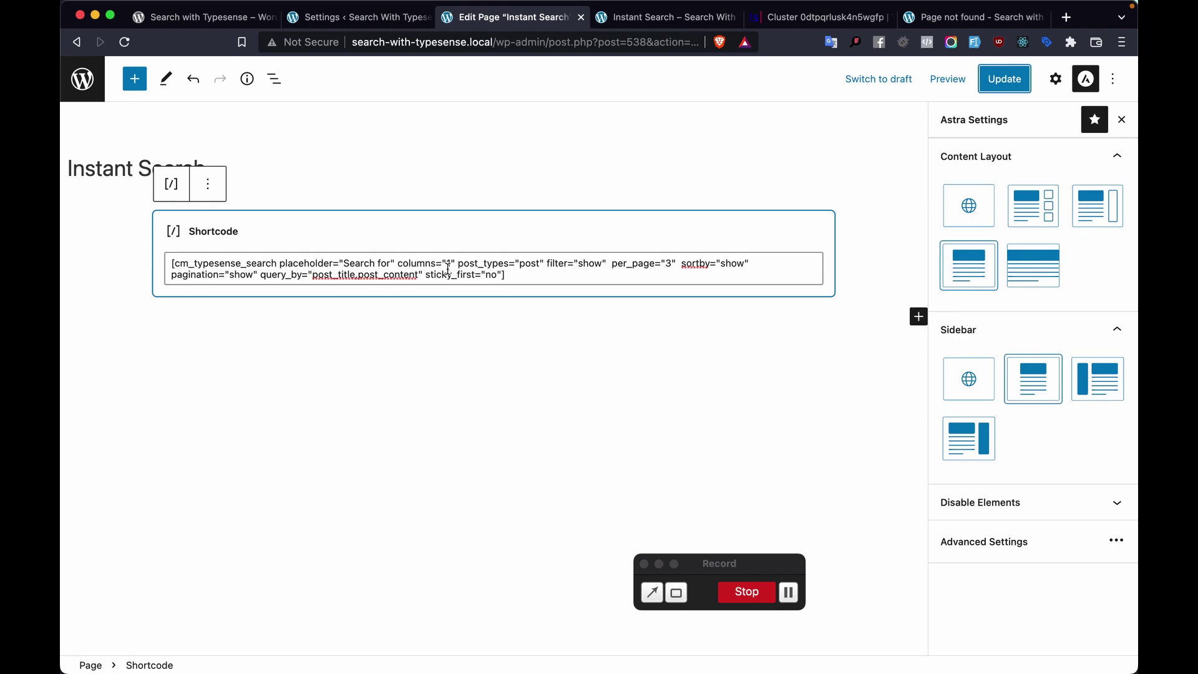
click(1000, 85)
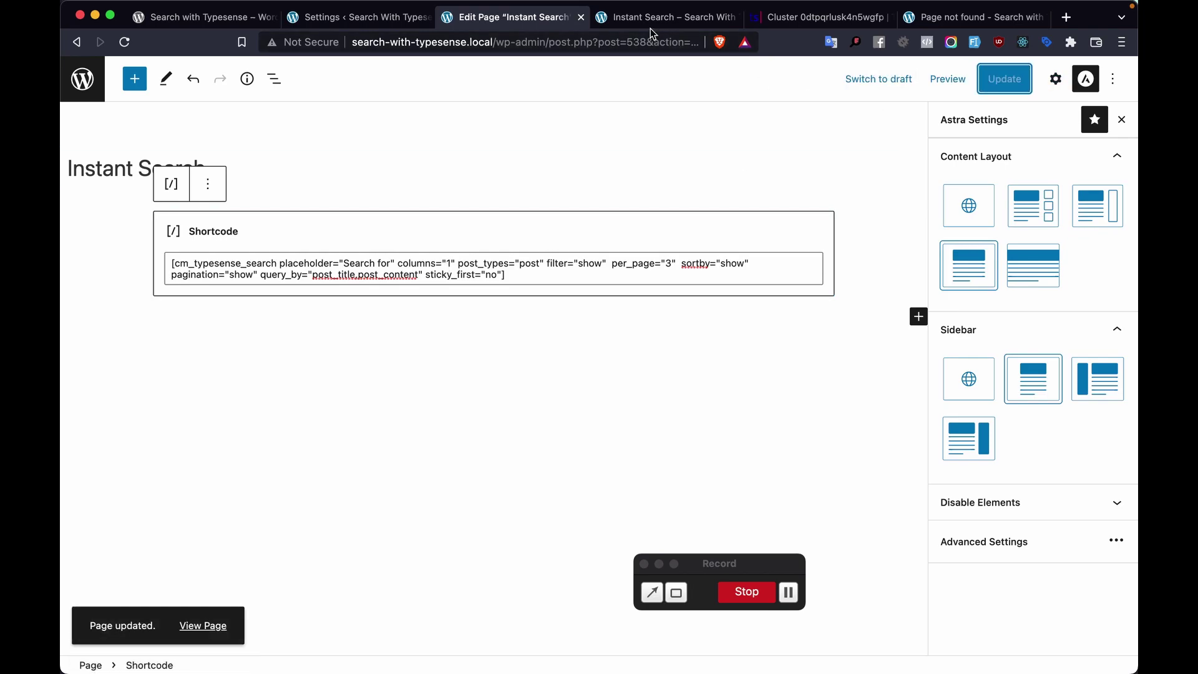
click(650, 27)
key(super+r)
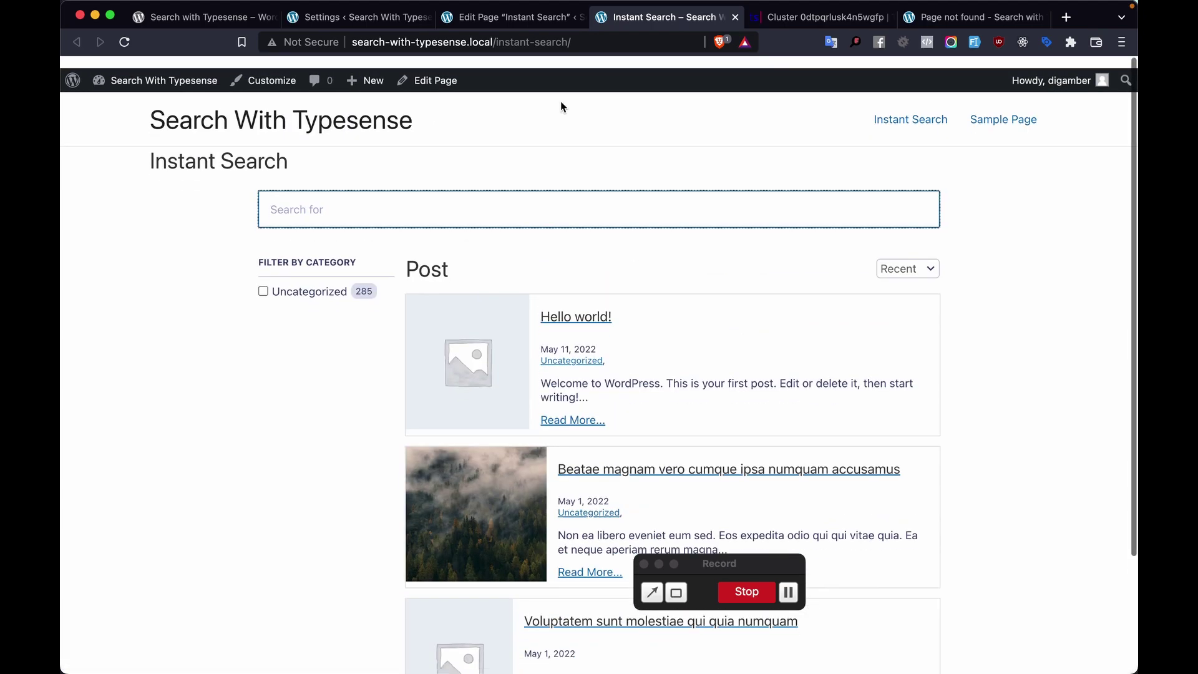
Set the search shortcode's columns attribute to "4", update the page, and check the reloaded live Instant Search page.
click(511, 17)
click(448, 265)
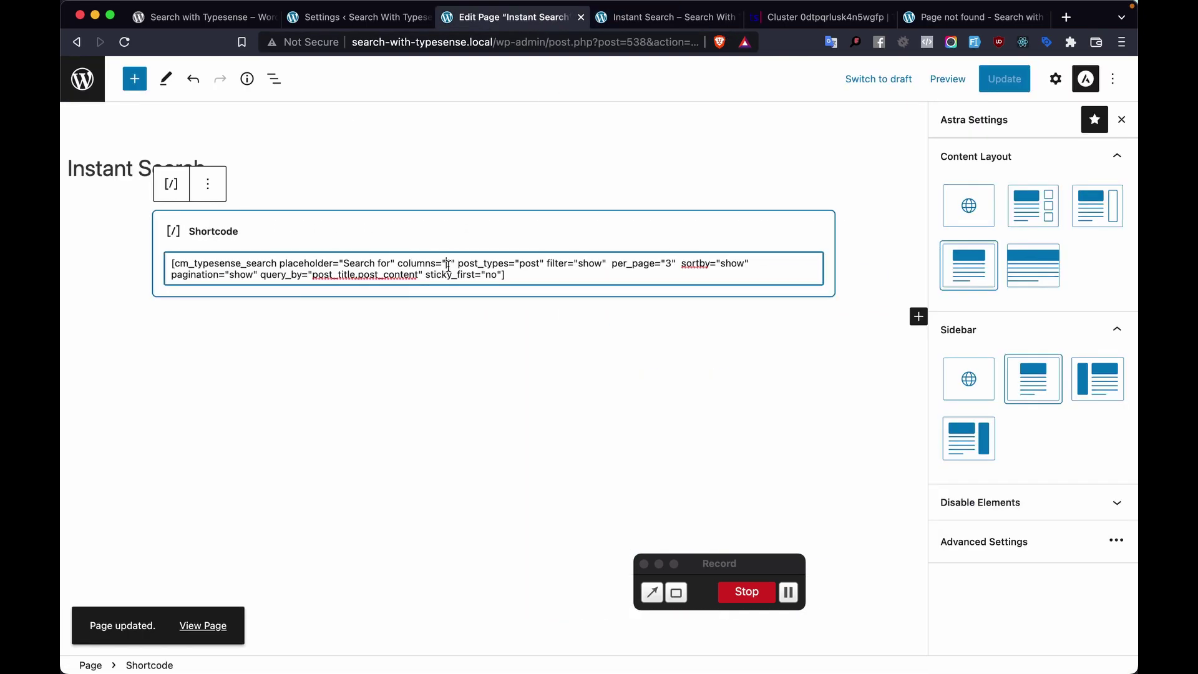
key(BackSpace)
text(4)
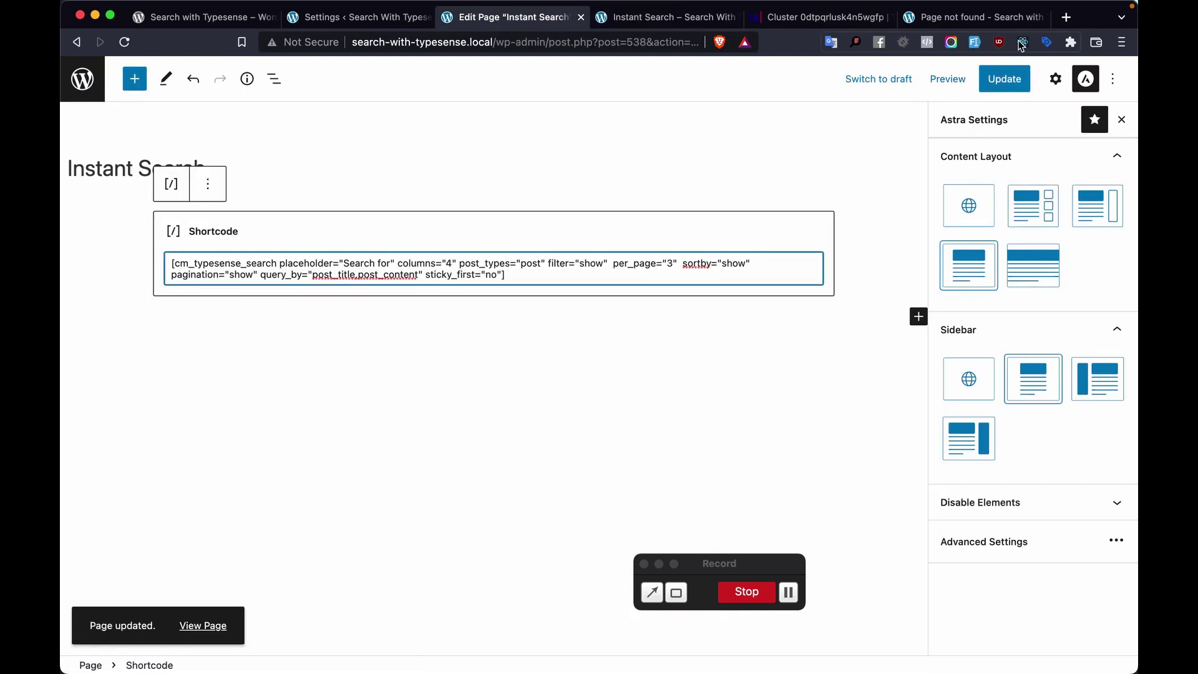
click(1003, 77)
click(668, 19)
key(super+r)
click(125, 42)
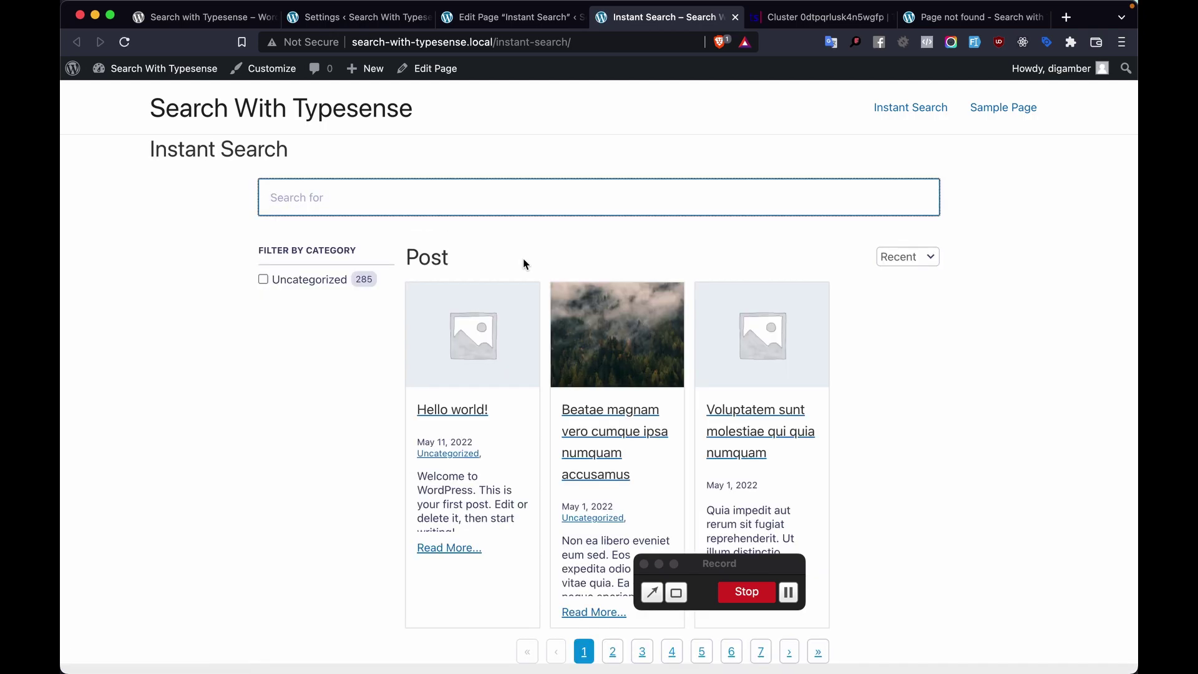
scroll(523, 262, down, 1)
Try adding pagination="infinite" after the shortcode's post_types attribute, then update the page and check the live version.
click(535, 23)
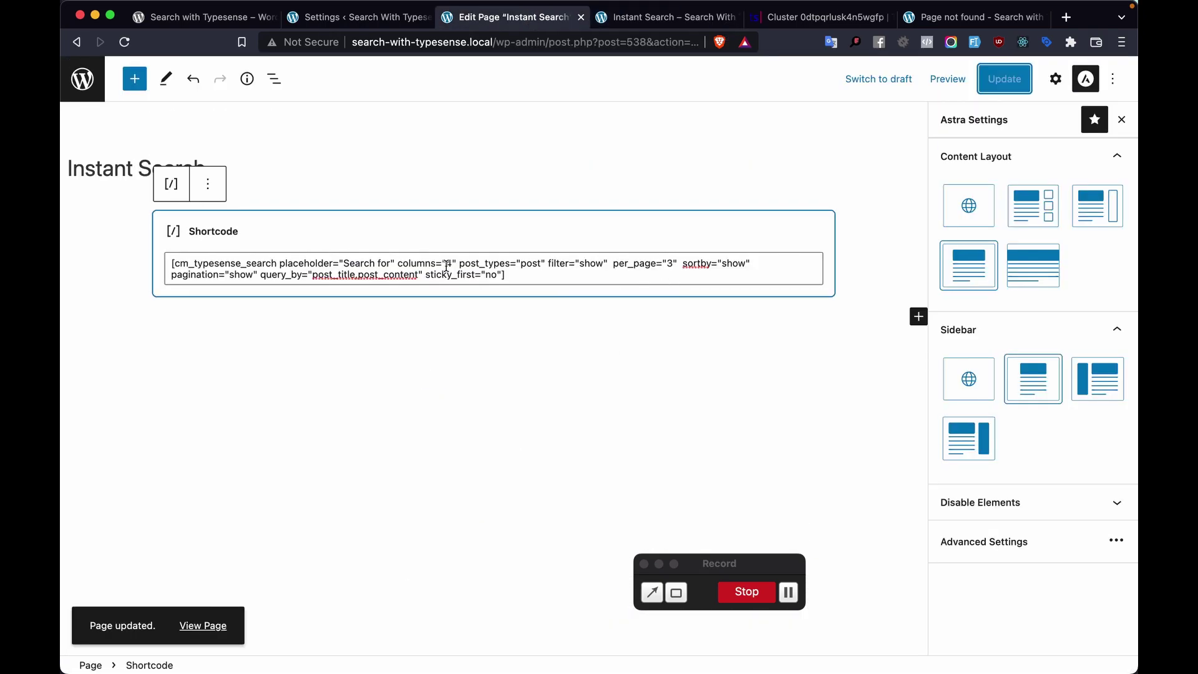
click(541, 265)
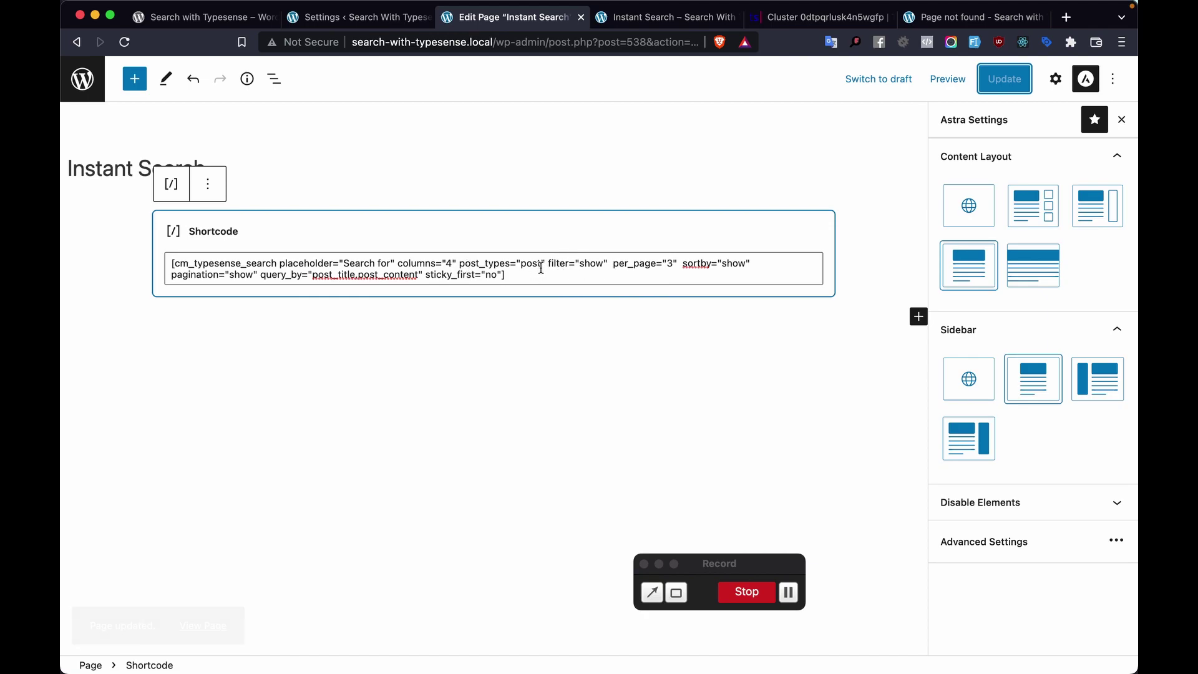
text(pagination=)
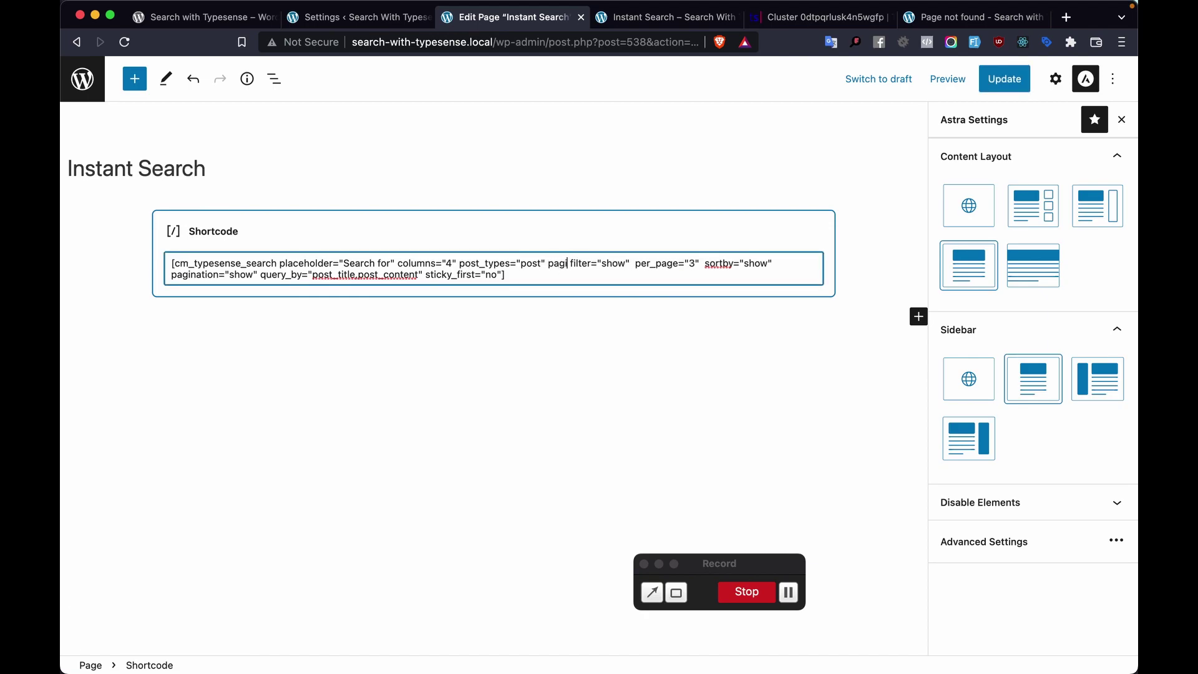
text("in)
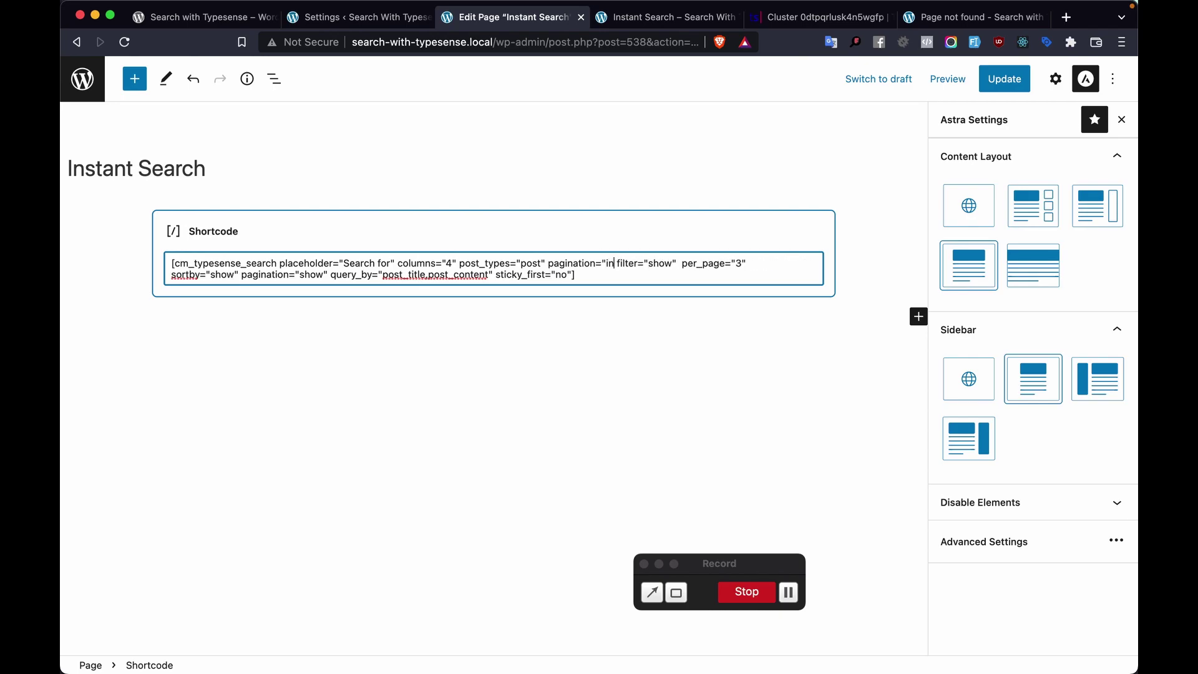
text(finite")
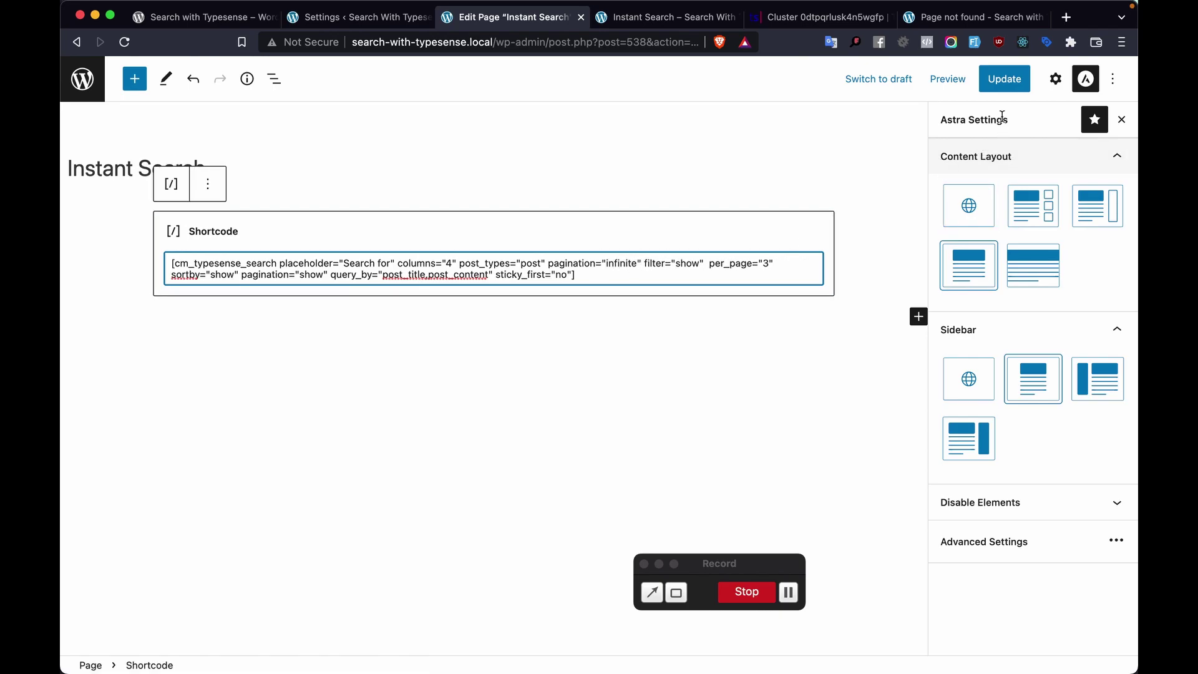
click(1006, 87)
click(686, 18)
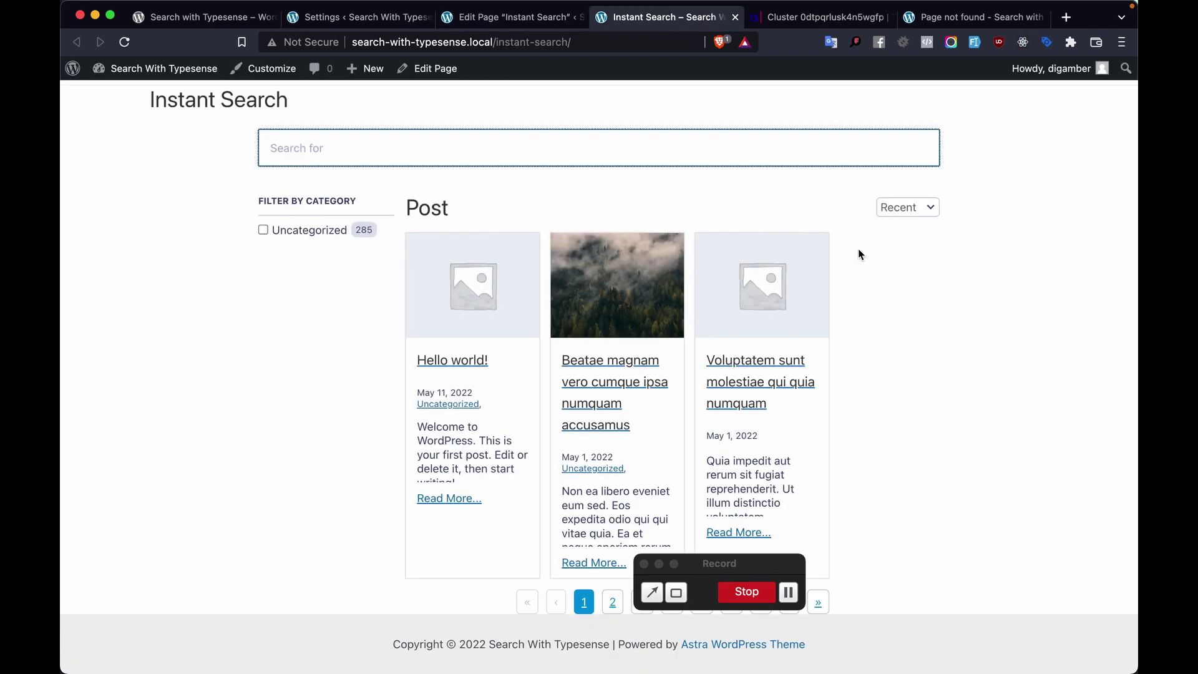
key(super+r)
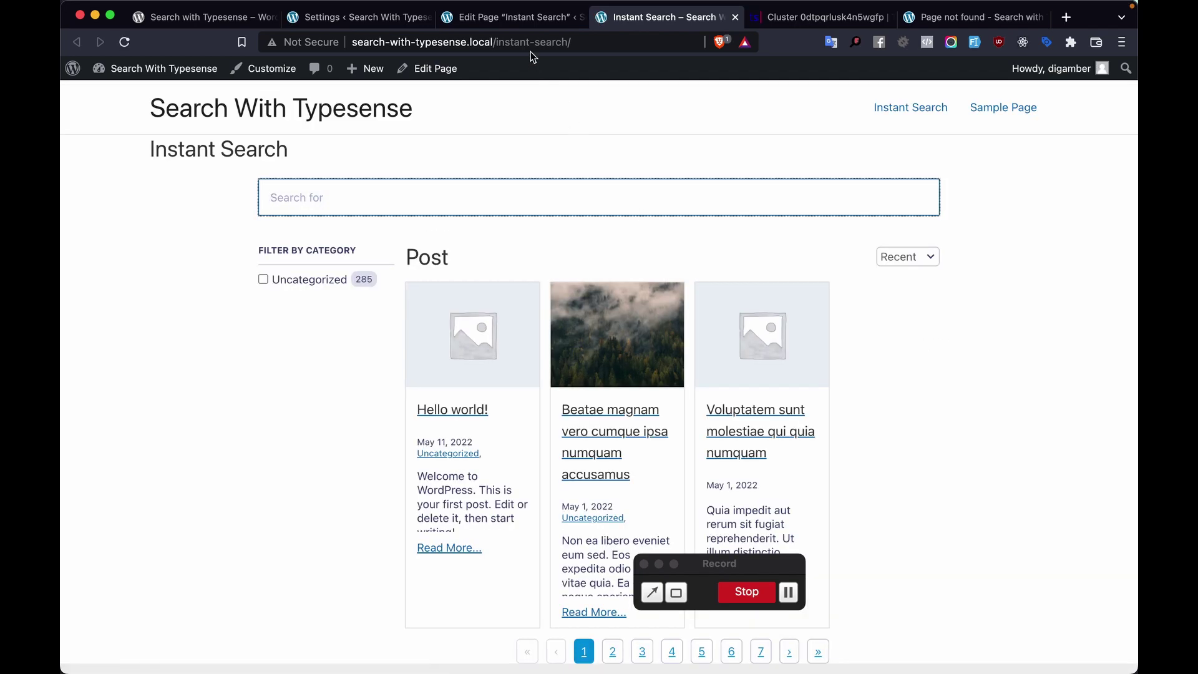
click(518, 19)
click(648, 17)
click(666, 303)
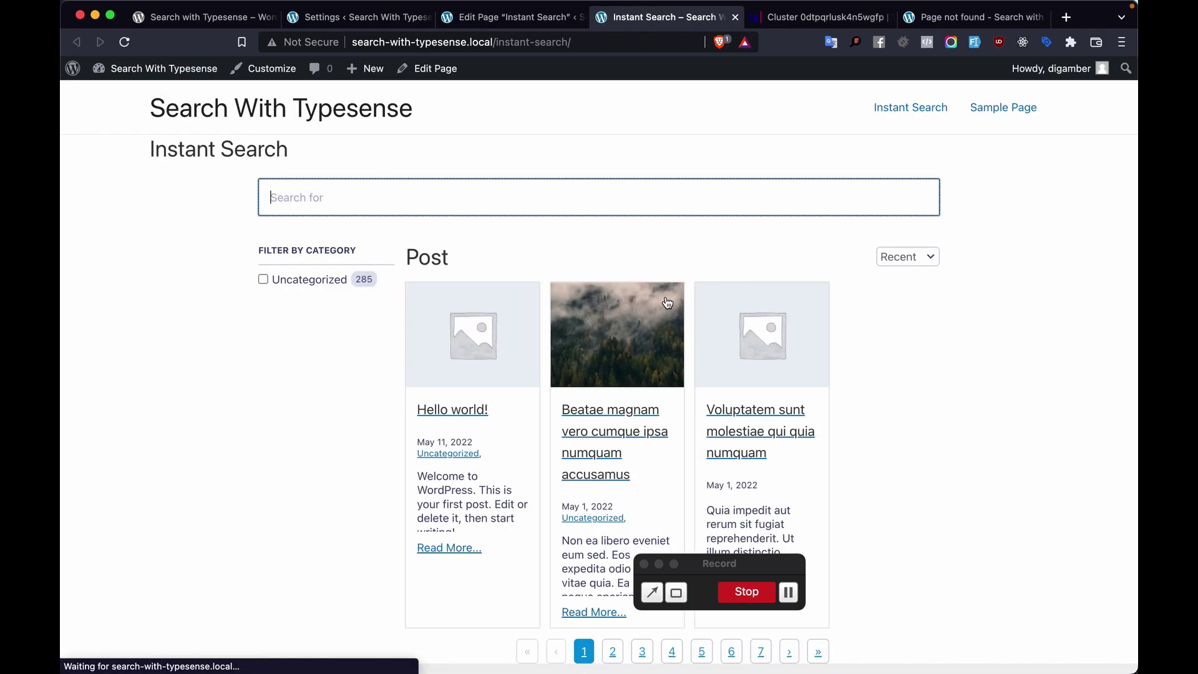
Remove the added pagination="infinite" attribute between post_types and filter in the shortcode.
click(521, 19)
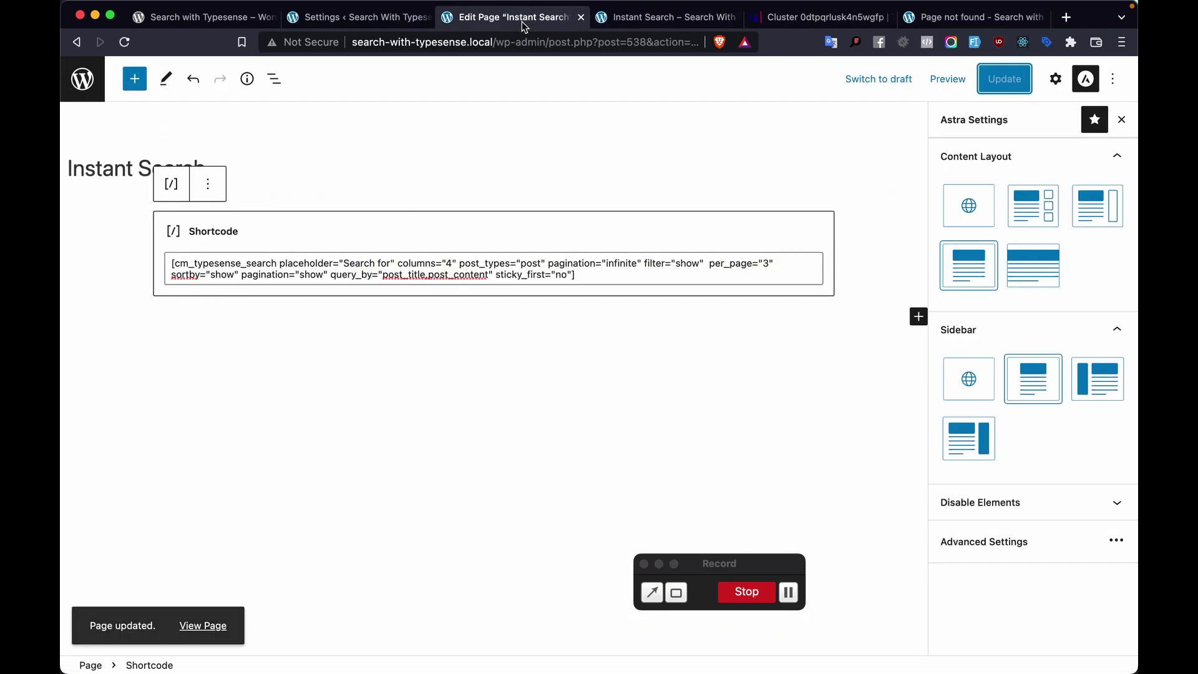
click(444, 270)
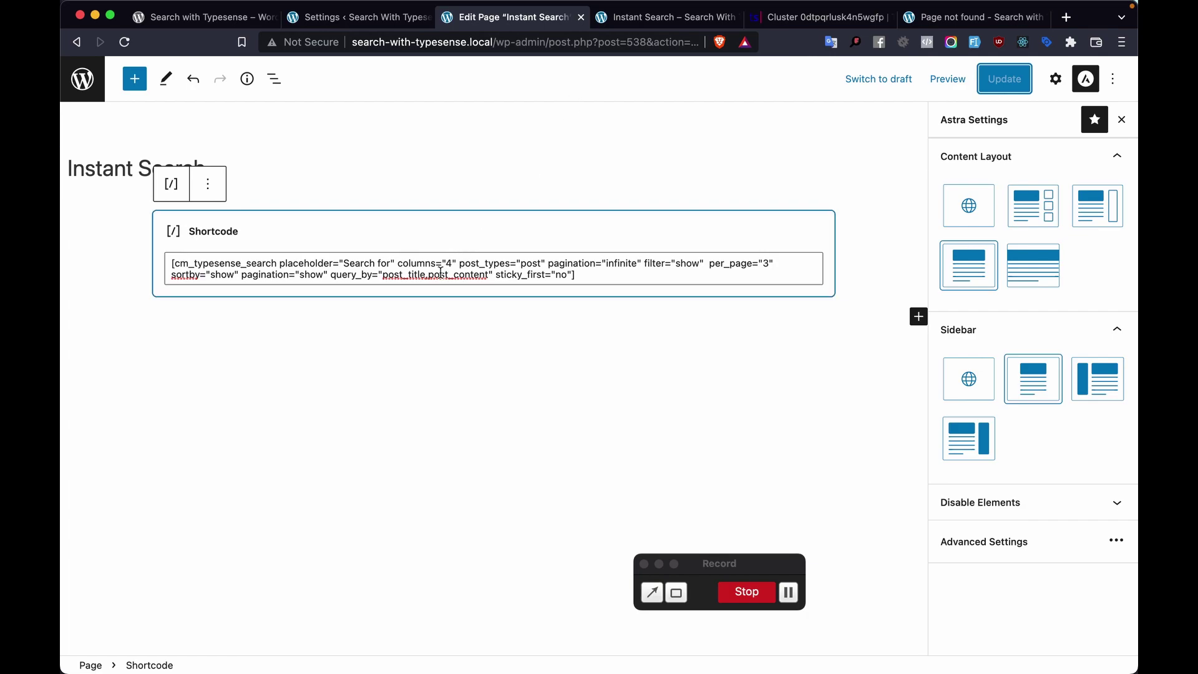
click(640, 261)
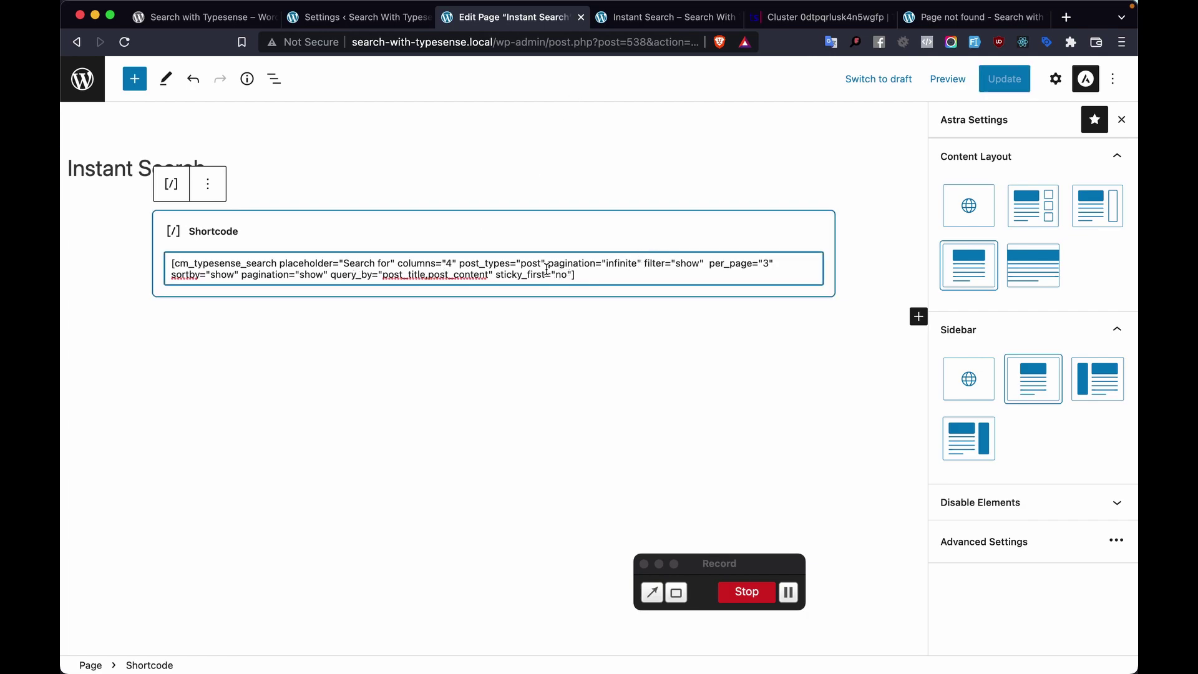
key(BackSpace)
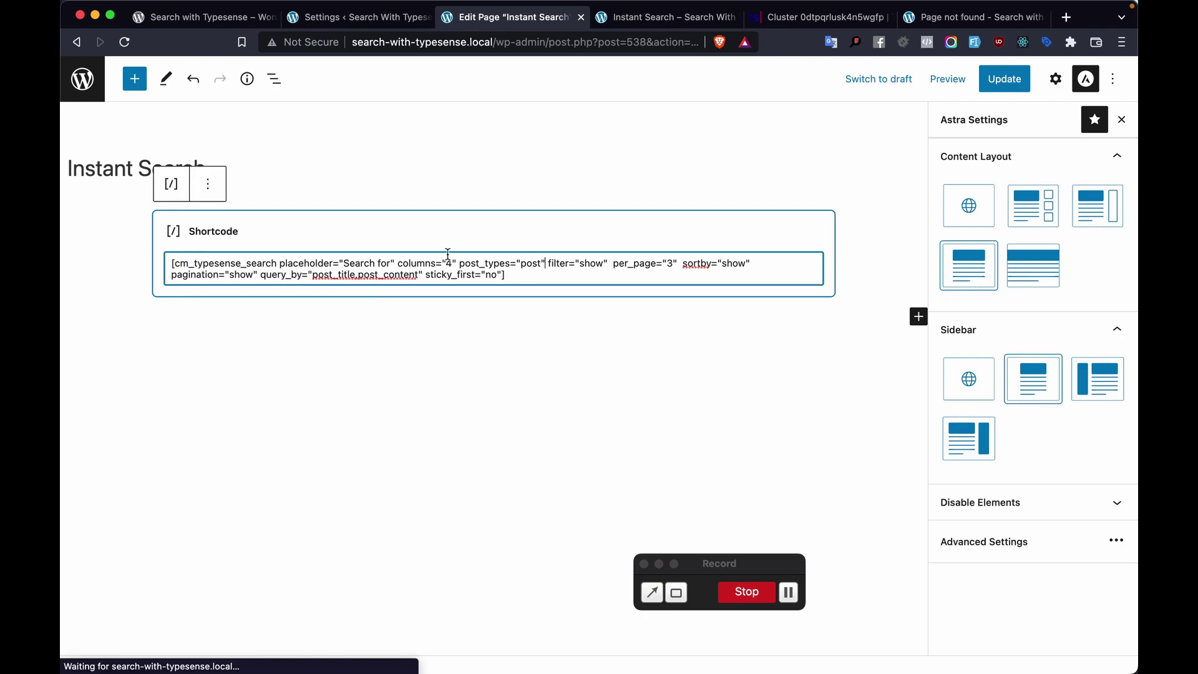
Set the shortcode's original pagination attribute to "infinite", update the page, and reload the live Instant Search page.
double_click(241, 274)
text(infinite)
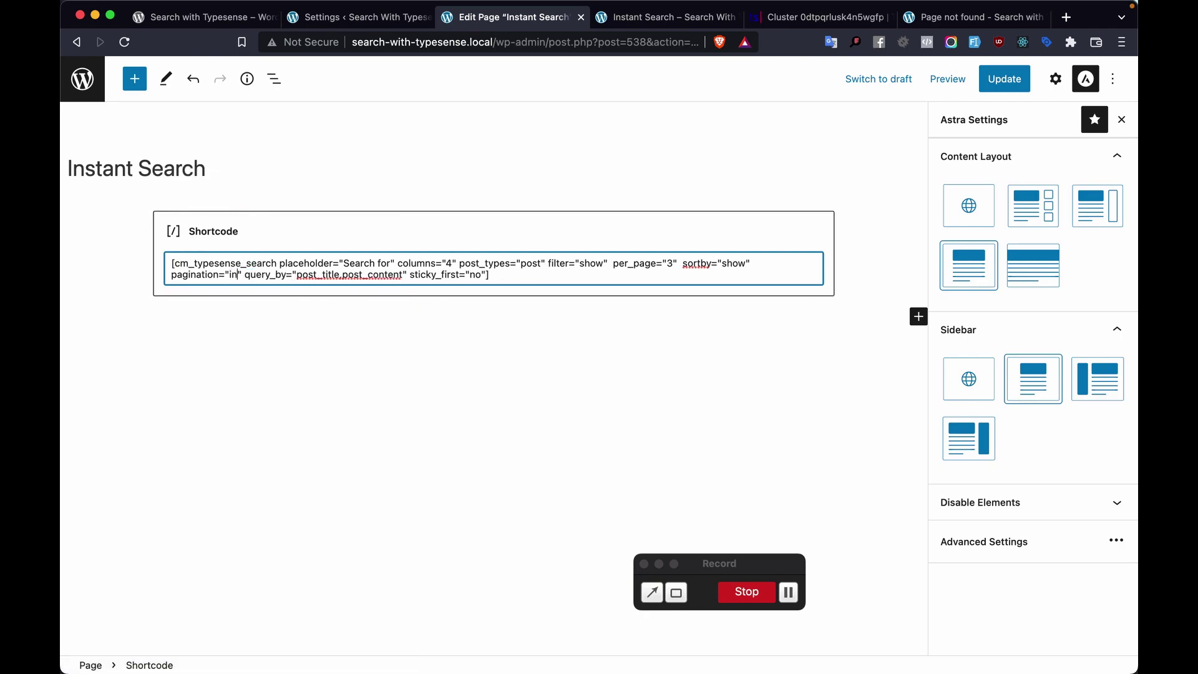
click(997, 72)
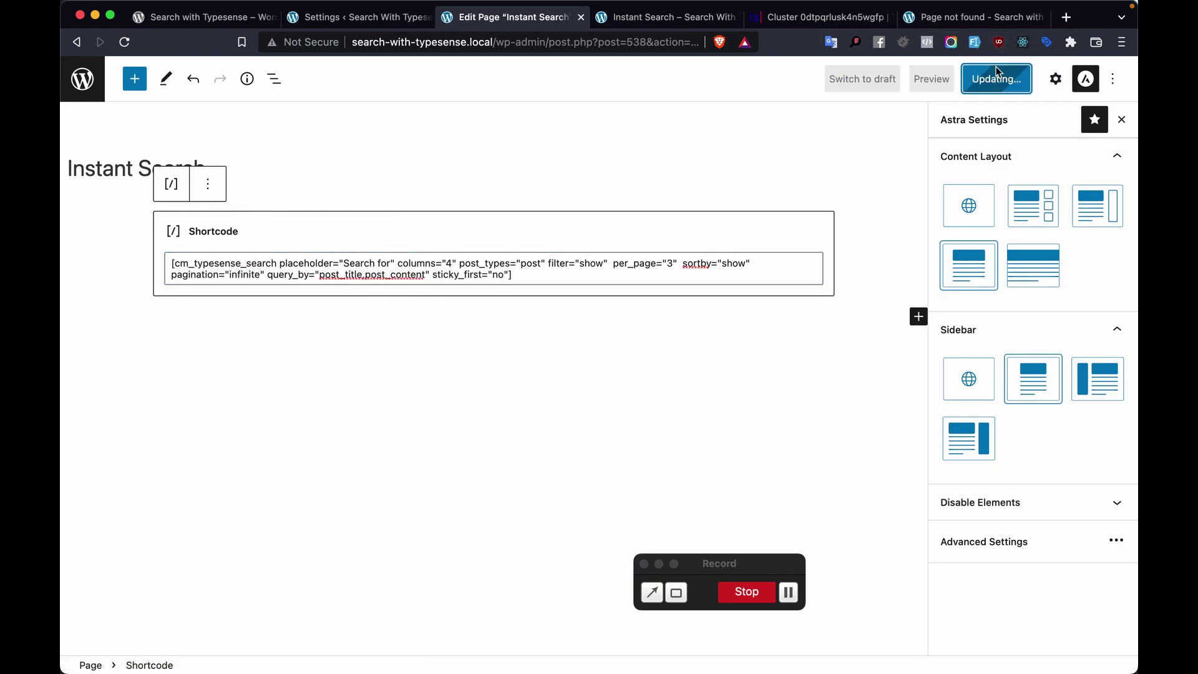
click(686, 17)
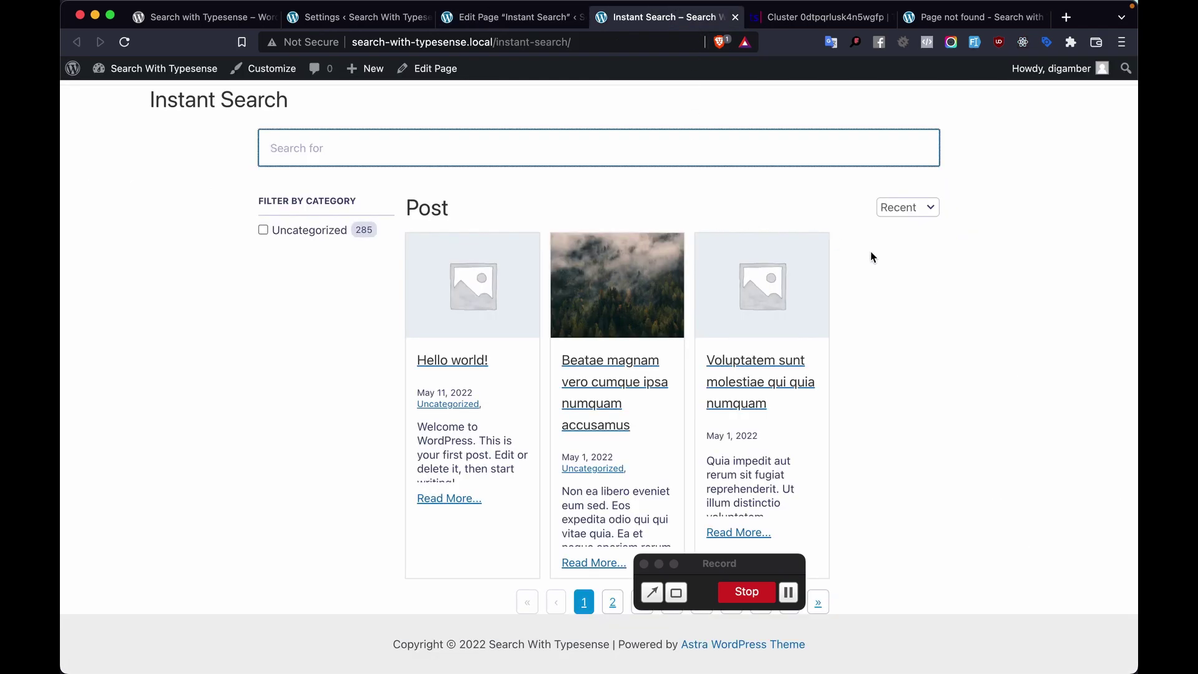
key(super+r)
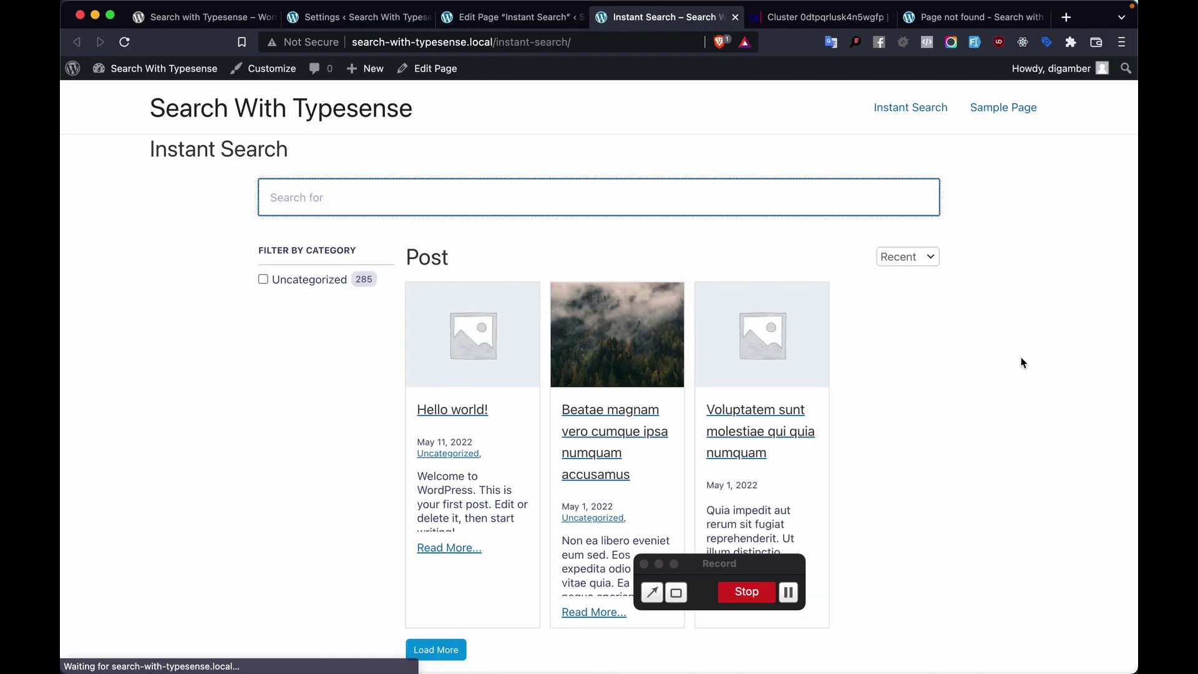
Load more posts several times on the live Instant Search page to check the infinite pagination.
scroll(1021, 358, down, 2)
click(439, 595)
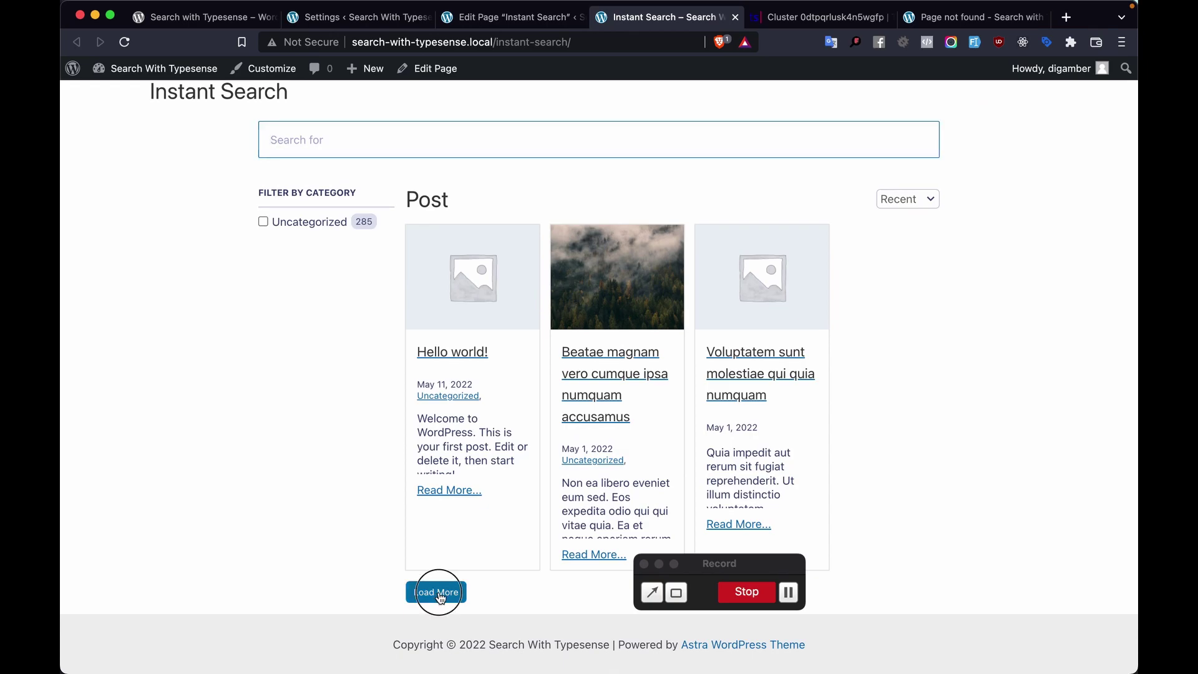
scroll(440, 617, down, 5)
click(436, 591)
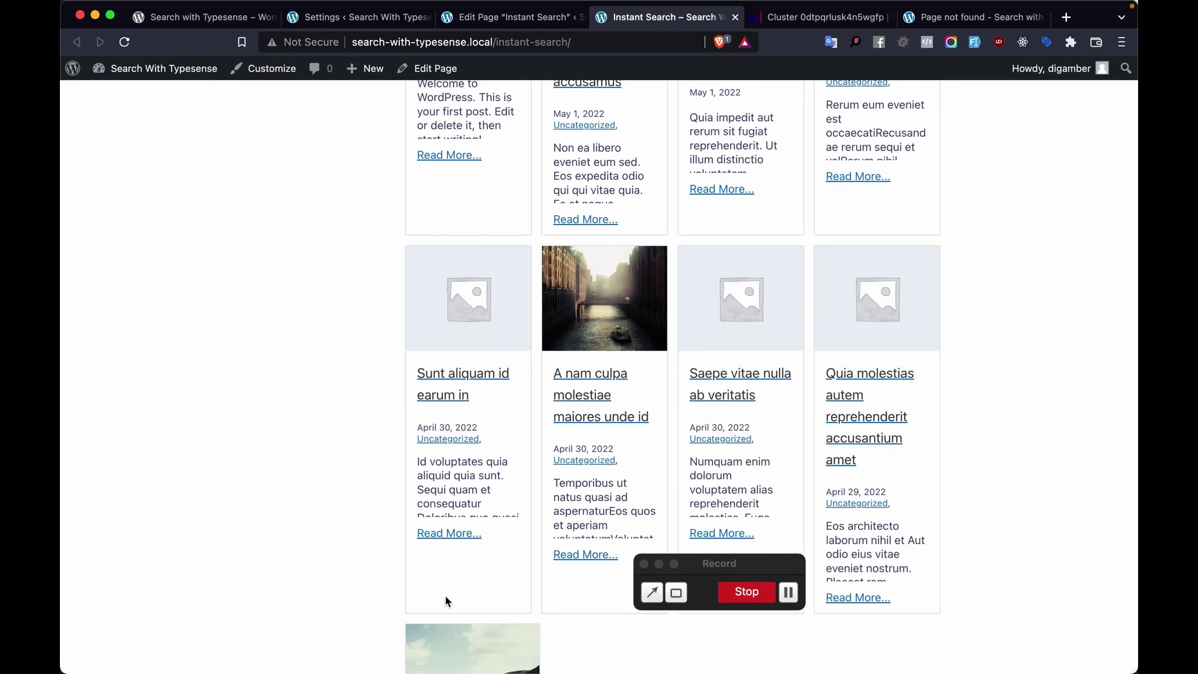
scroll(448, 600, down, 5)
click(446, 596)
scroll(446, 601, up, 10)
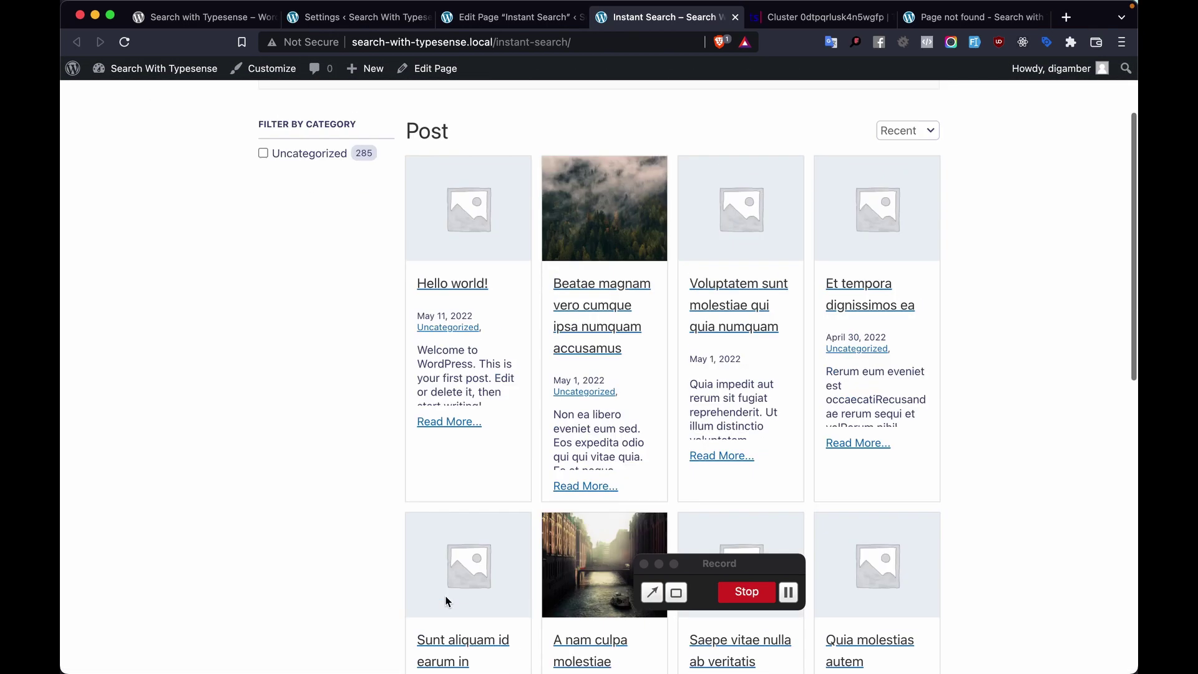
scroll(447, 601, up, 3)
Filter the live Instant Search results by the Uncategorized category and search for "None".
click(305, 279)
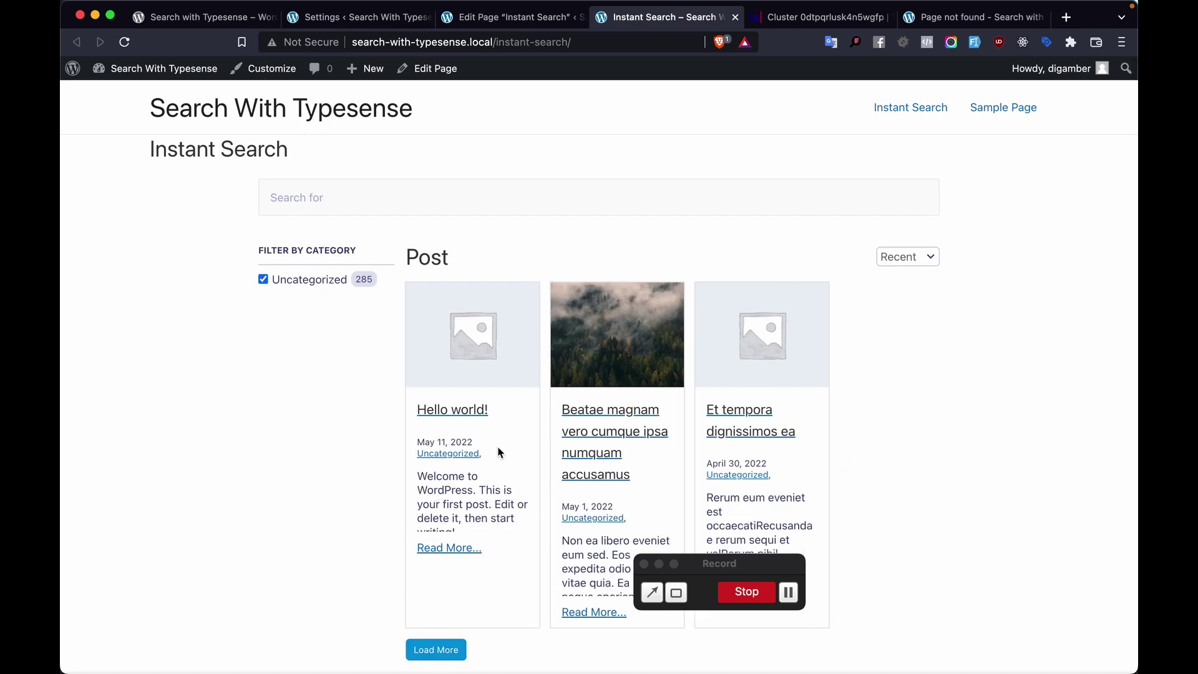
scroll(453, 601, down, 2)
click(492, 131)
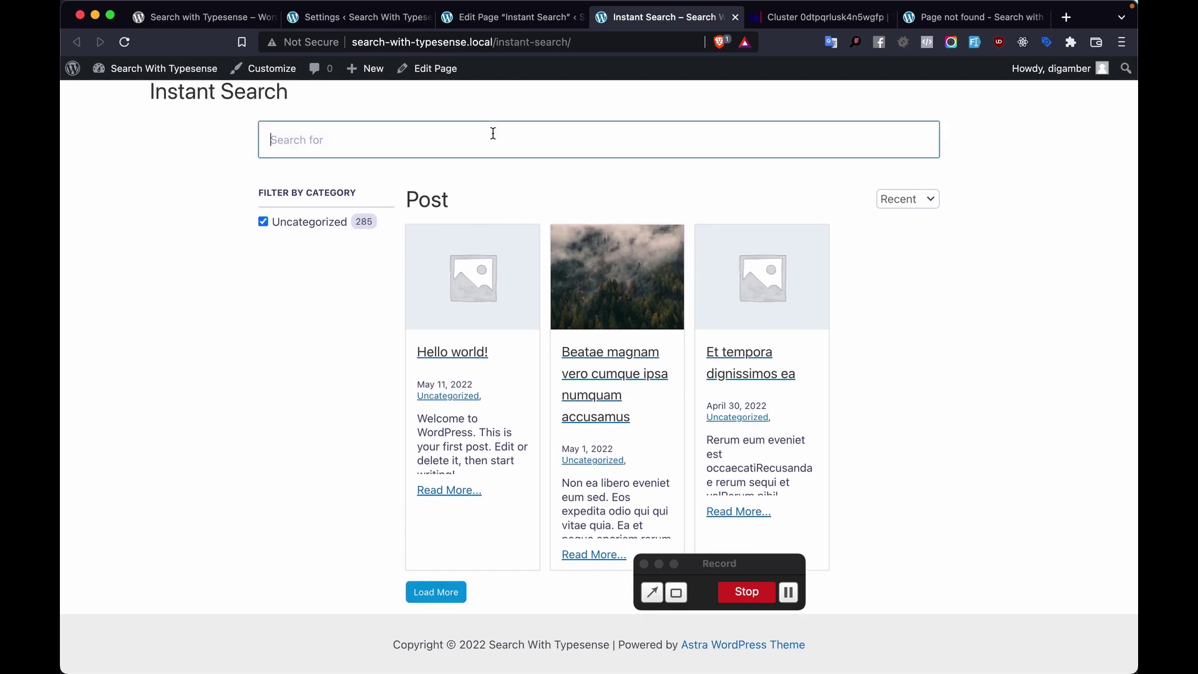
text(None)
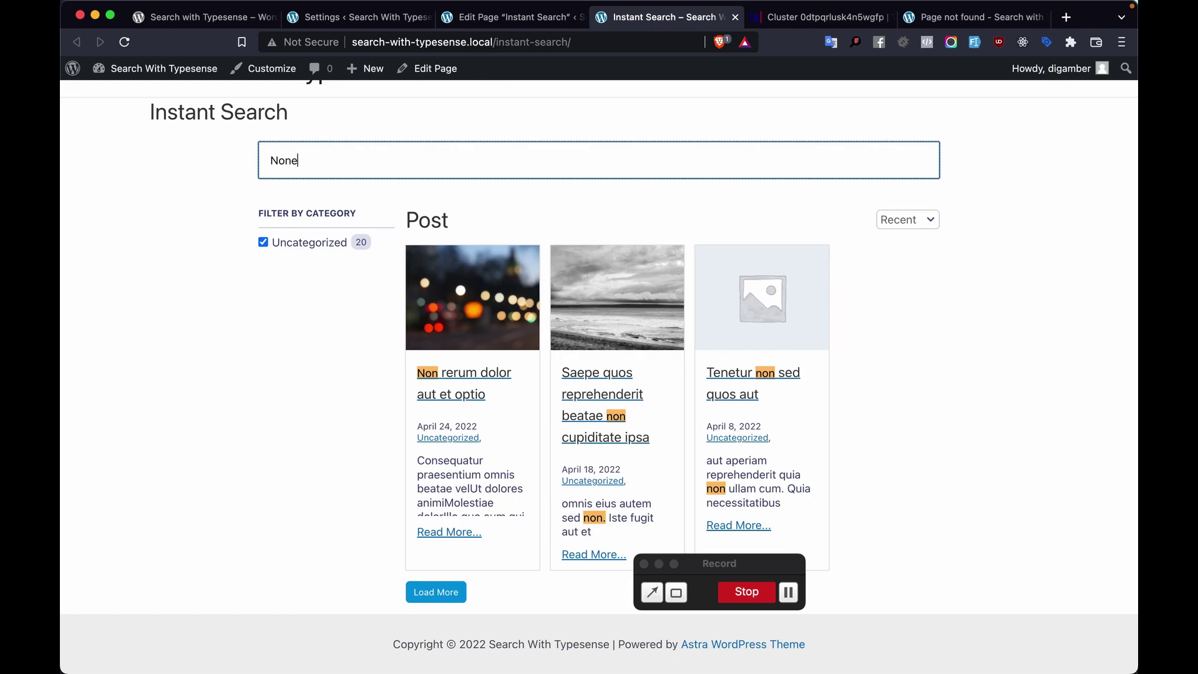
scroll(530, 126, up, 1)
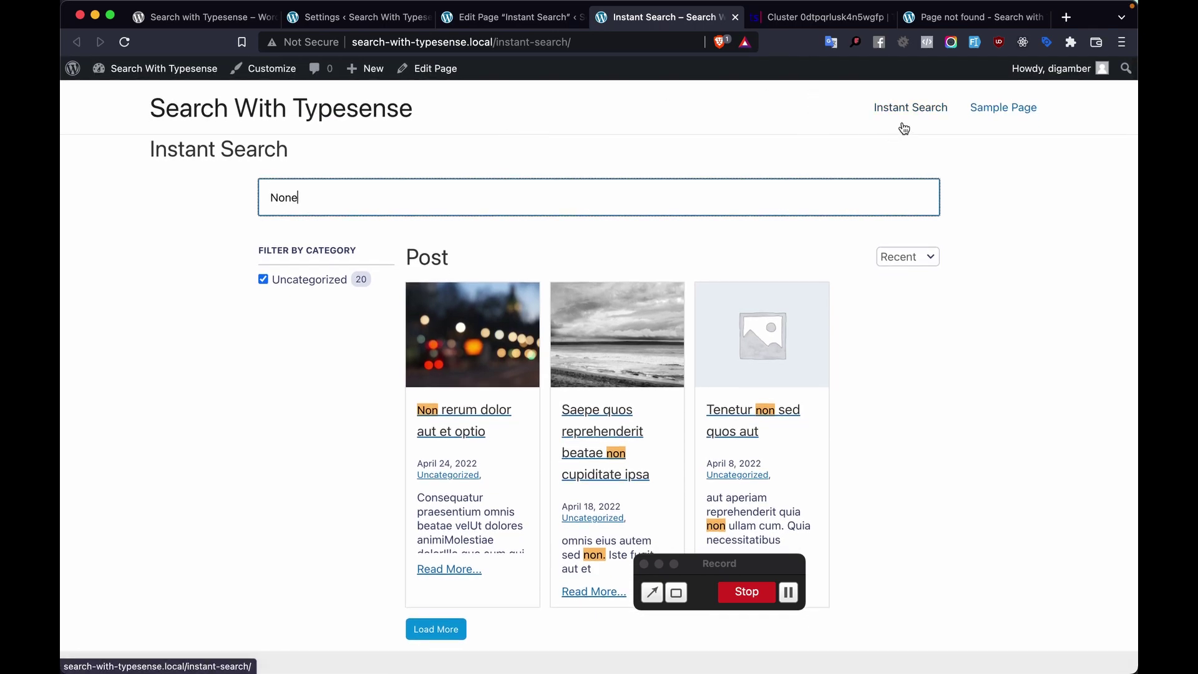
Enable Replace with Instant Search in the Typesense search configuration, save the settings, and return to the live Instant Search page.
click(498, 20)
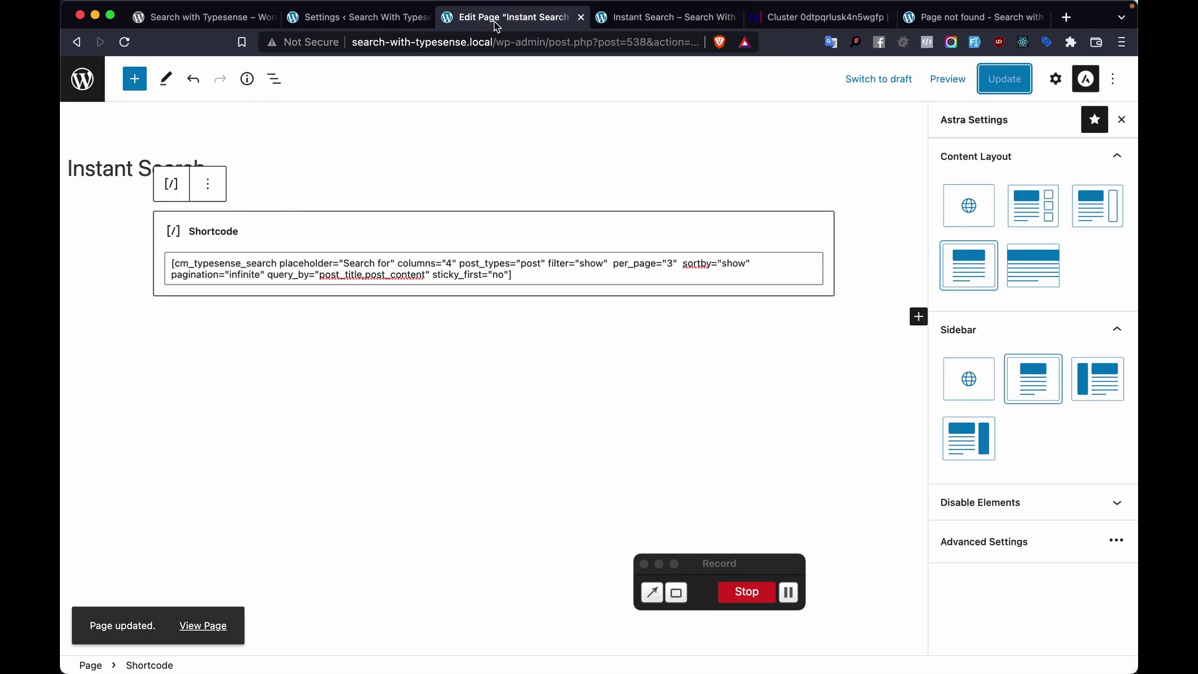
click(363, 20)
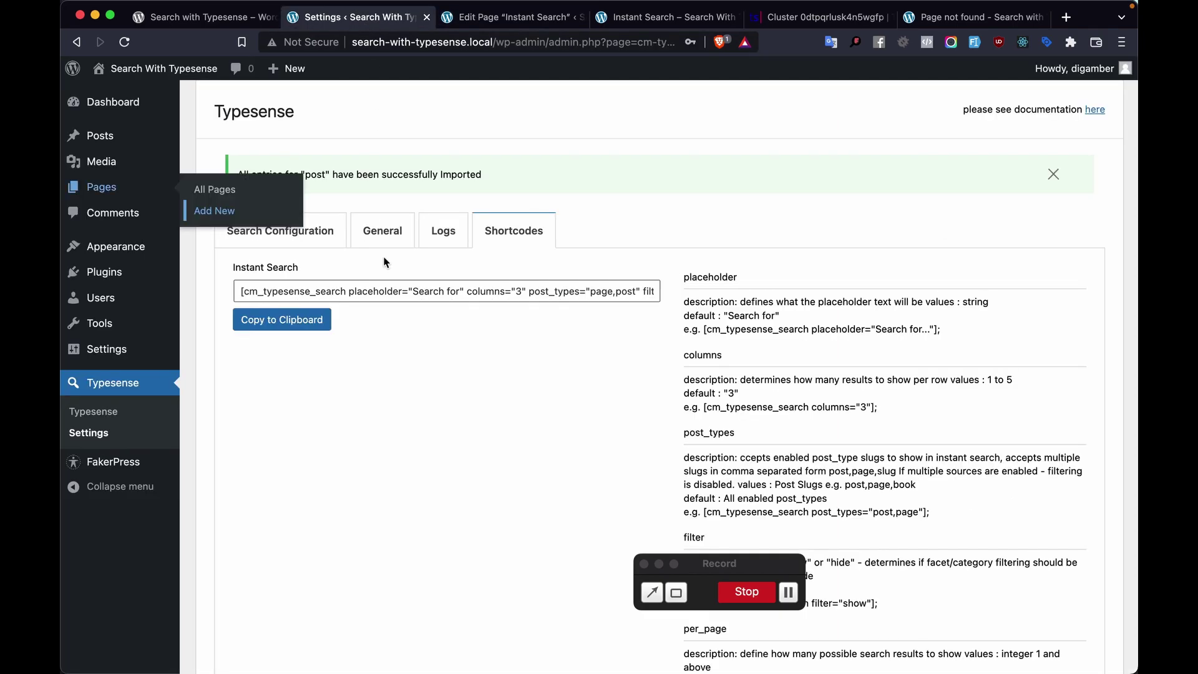
click(320, 243)
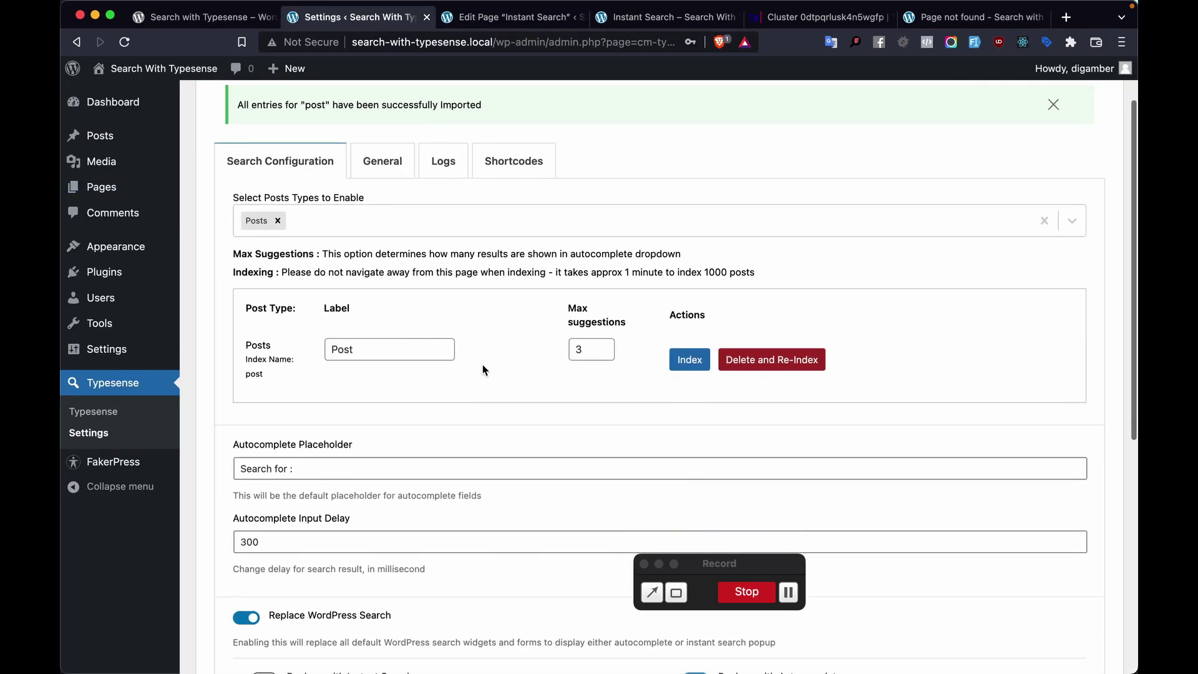
scroll(483, 370, down, 7)
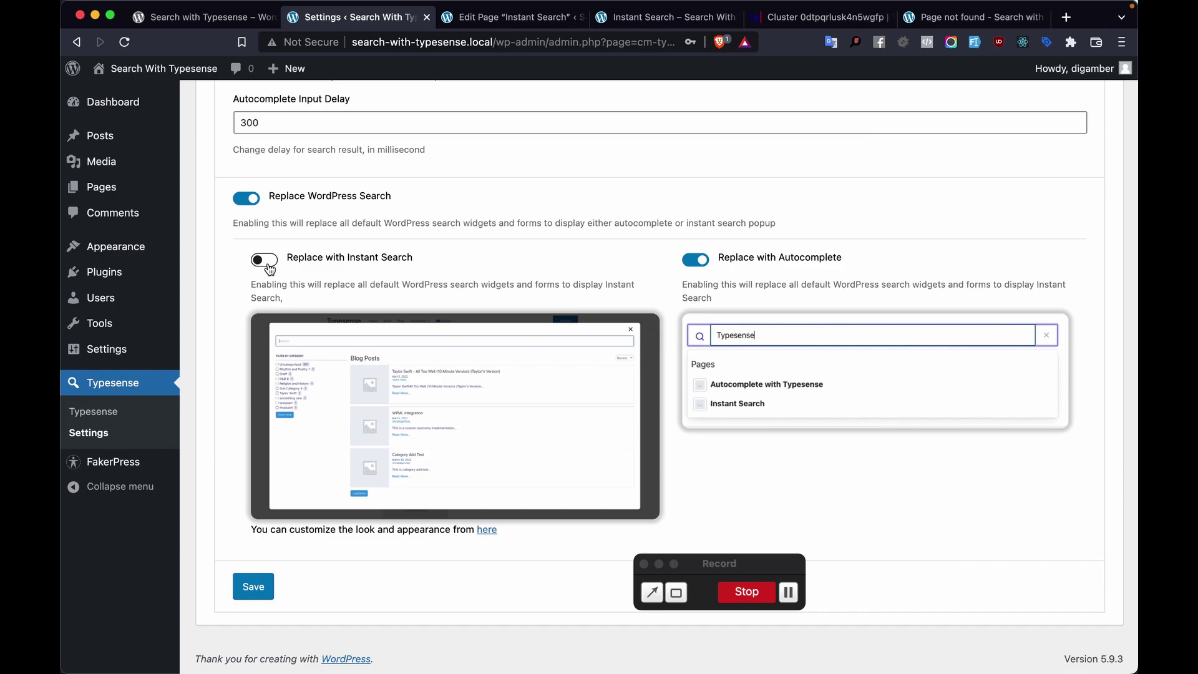
click(263, 588)
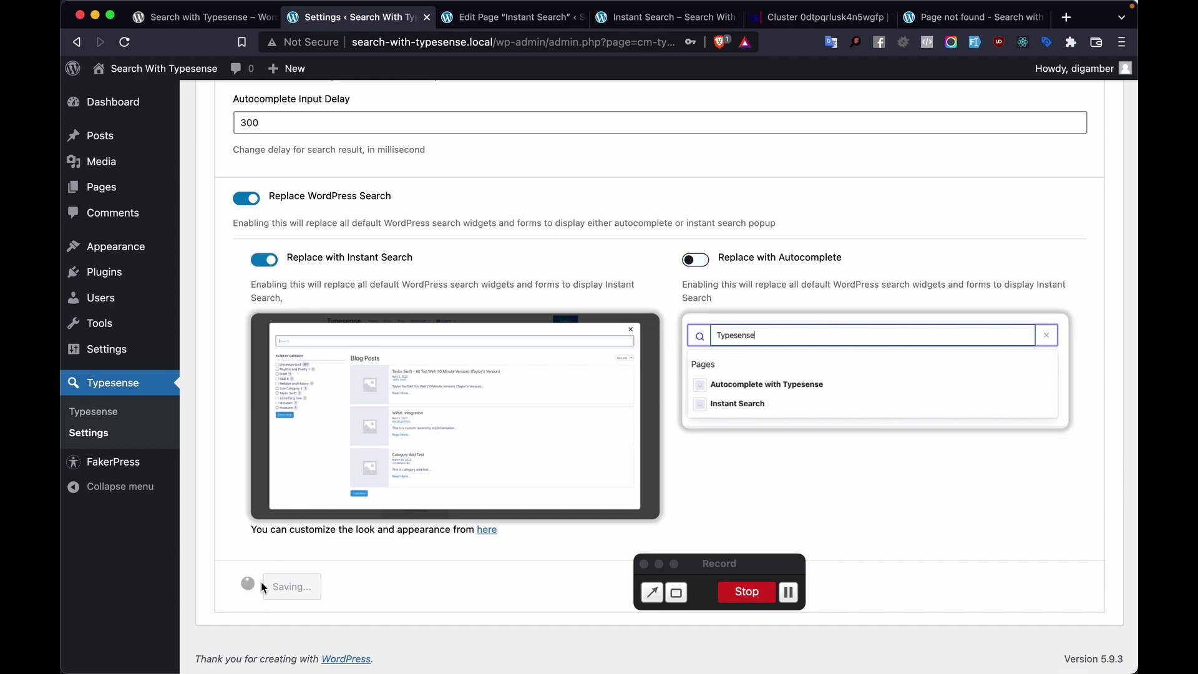
click(499, 17)
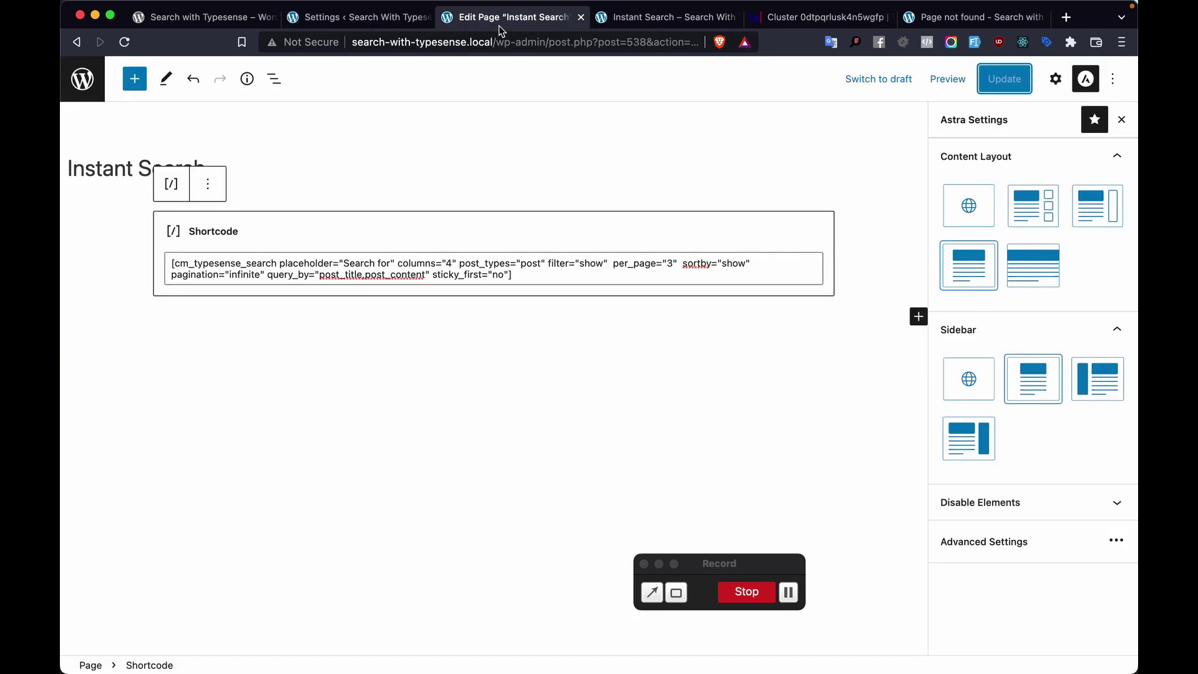
click(644, 23)
click(538, 44)
key(BackSpace)
text(404)
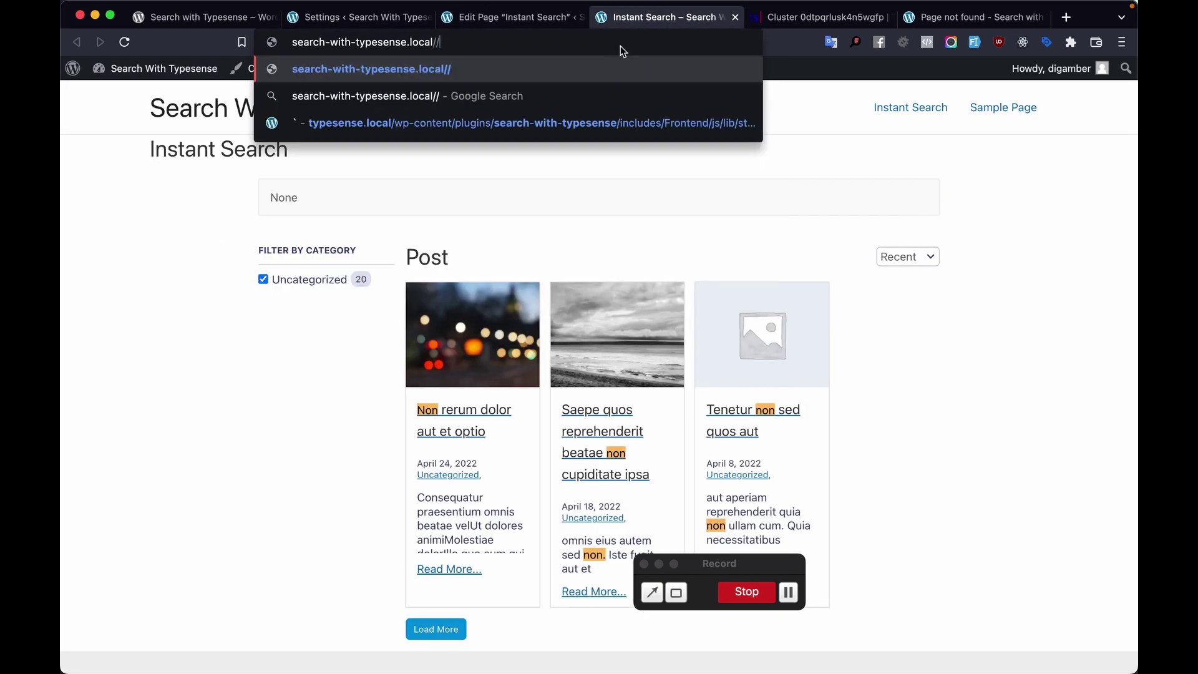
key(Escape)
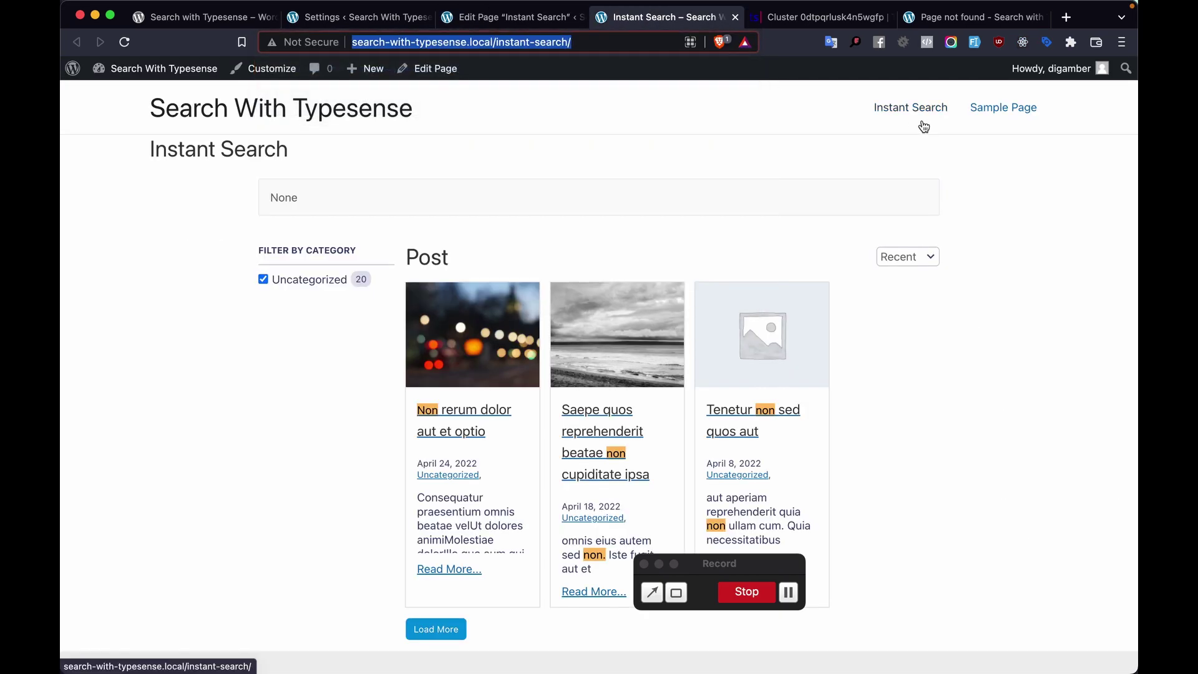
Open the live Sample Page in the page editor and select its closing paragraph about the dashboard.
click(1012, 111)
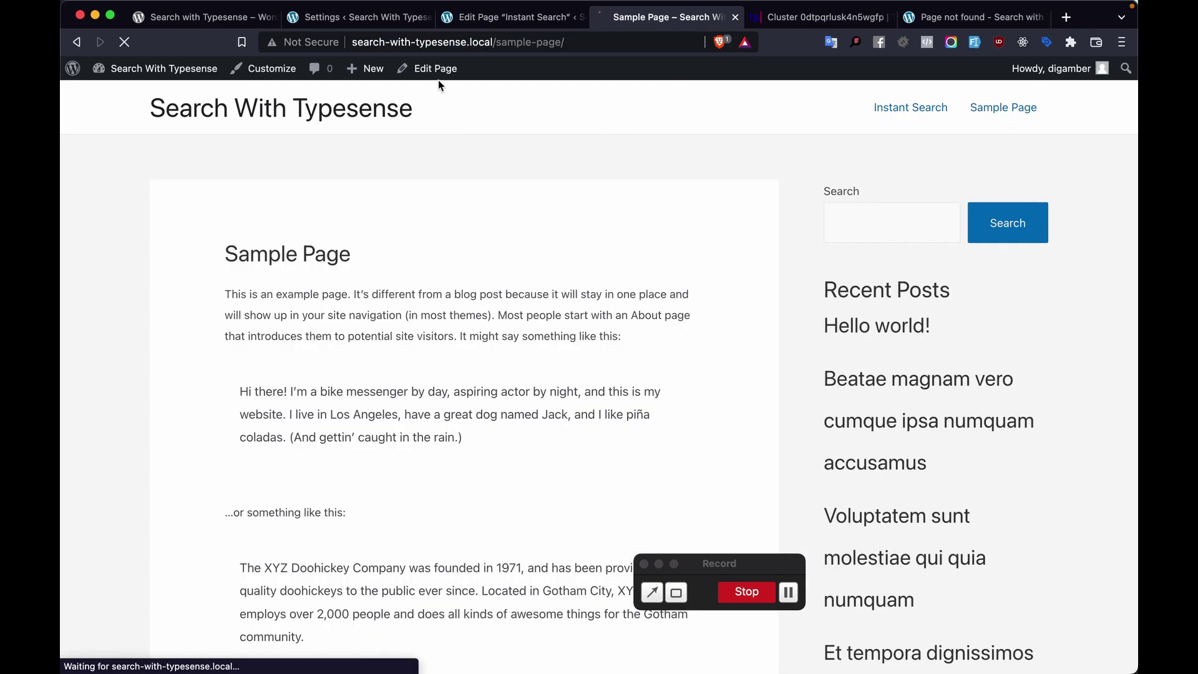
click(441, 80)
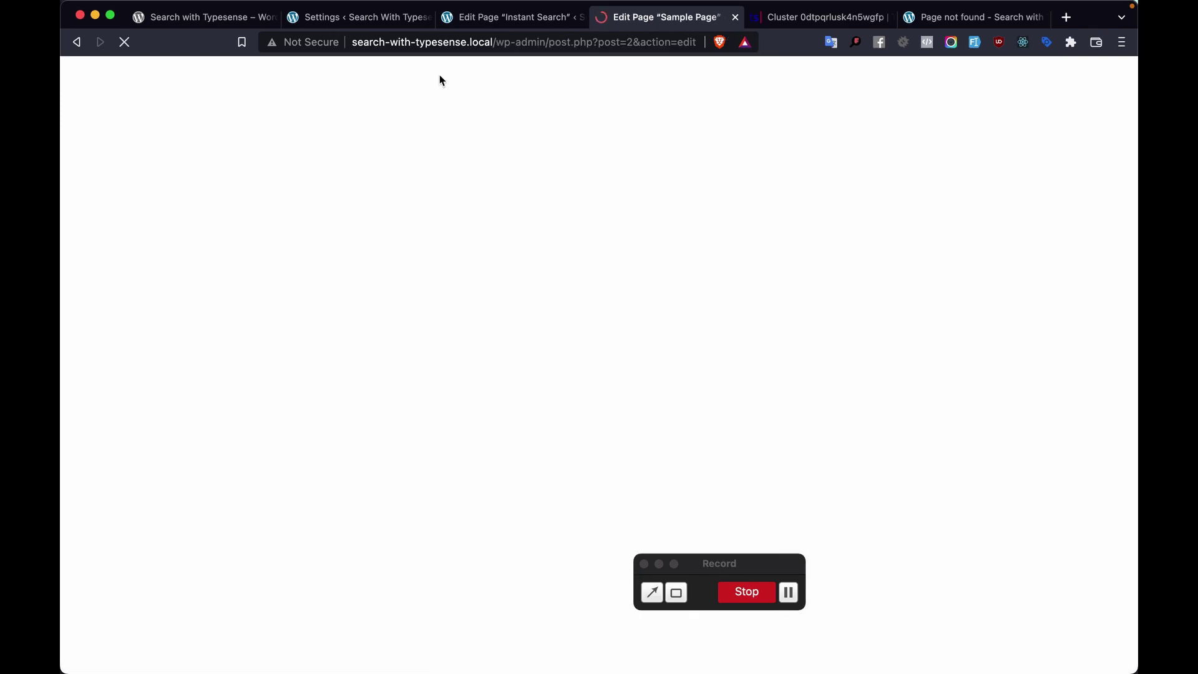
click(275, 190)
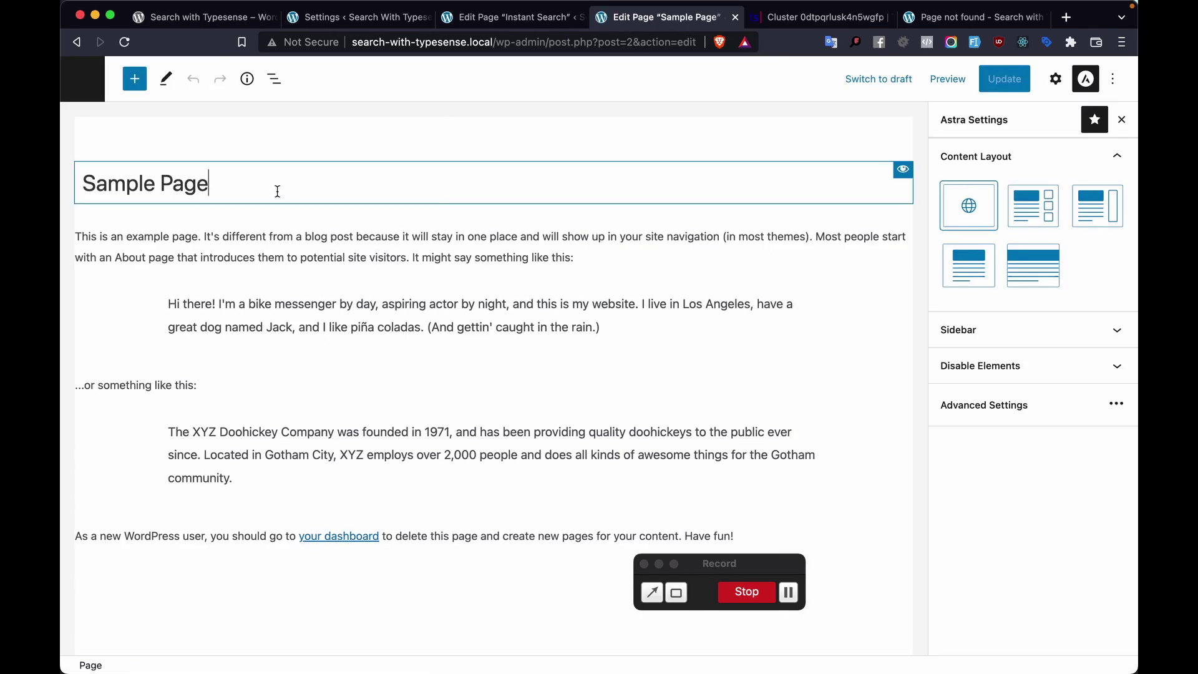
click(277, 311)
scroll(278, 312, down, 3)
click(300, 401)
click(495, 241)
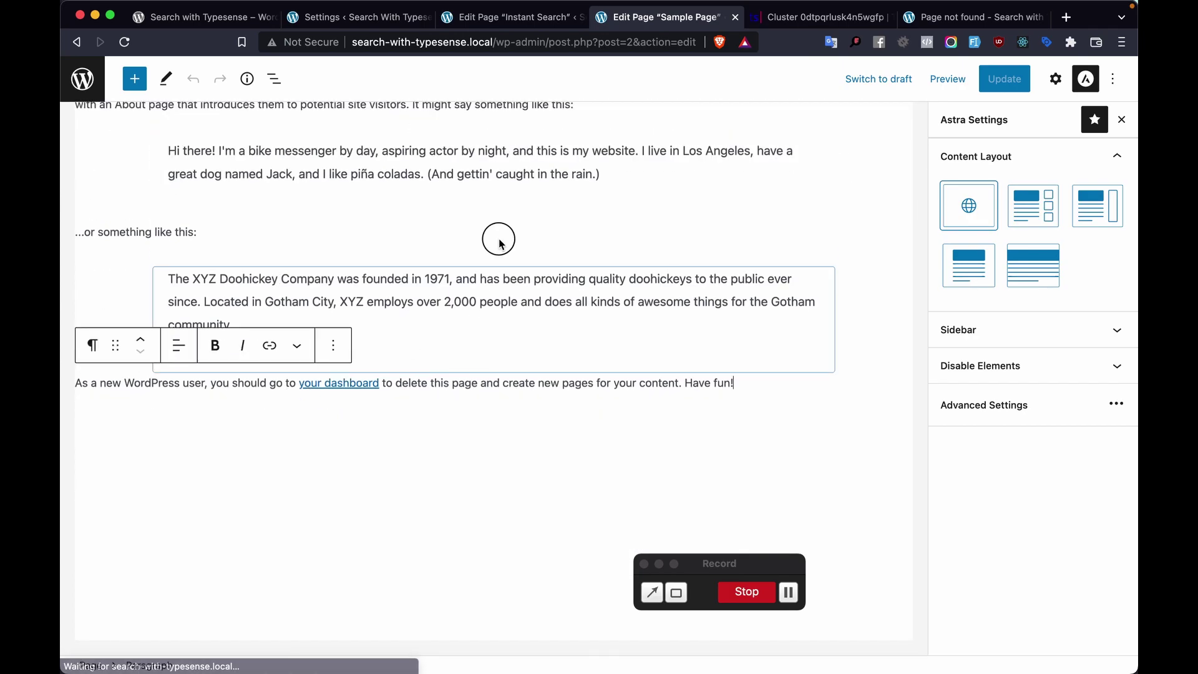
click(649, 393)
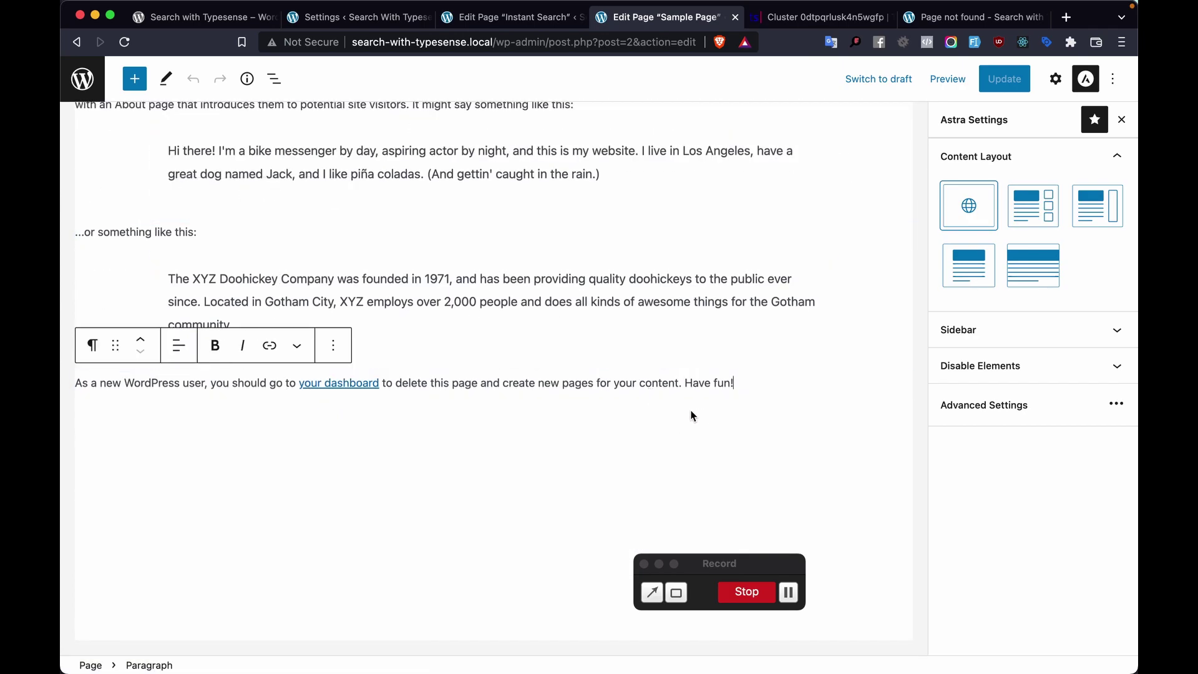
Insert a Search block below the closing paragraph of the Sample Page.
click(333, 345)
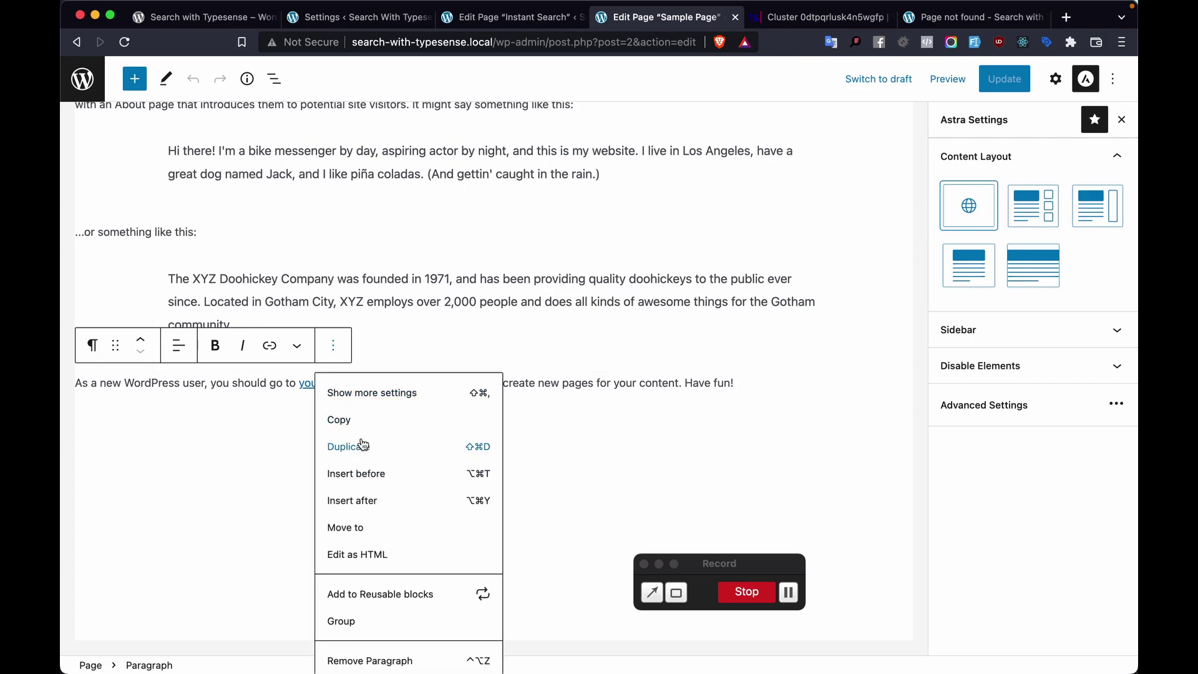
scroll(368, 437, down, 1)
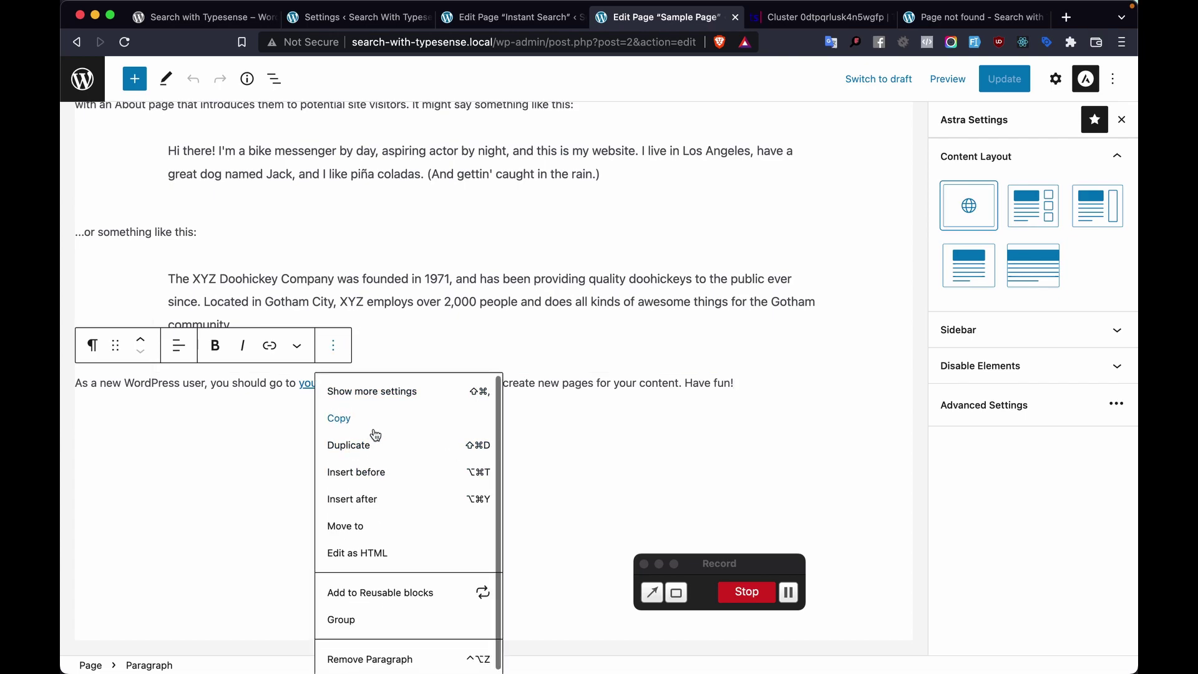
click(559, 494)
key(Return)
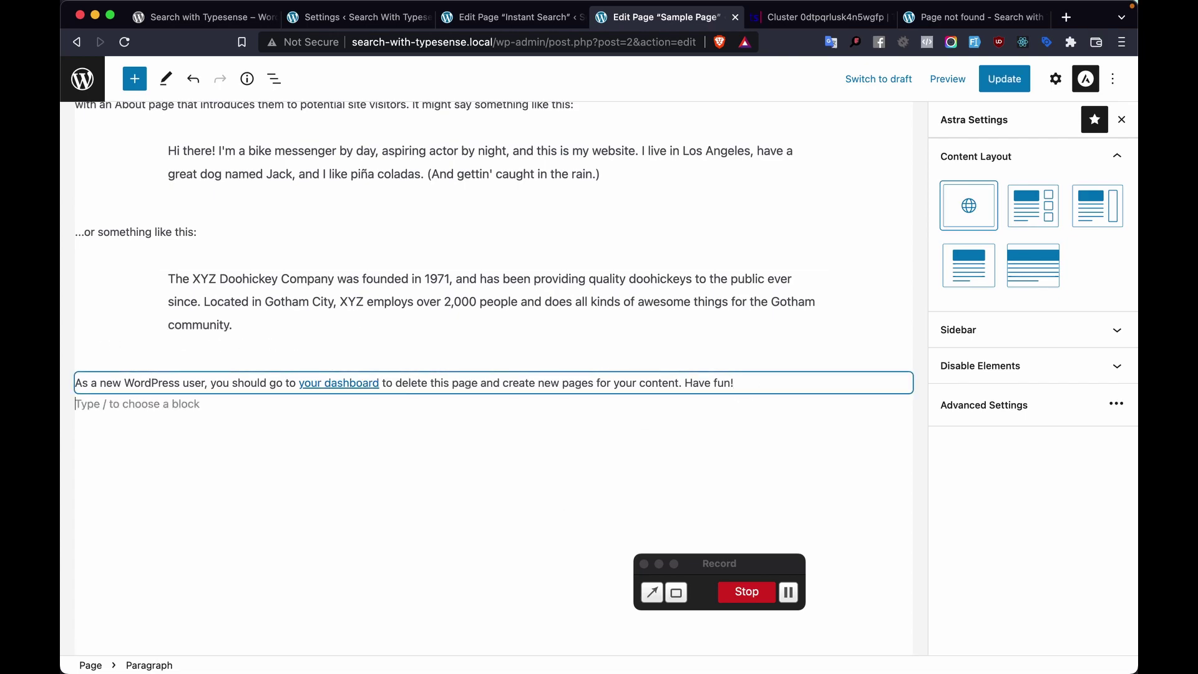
text(/)
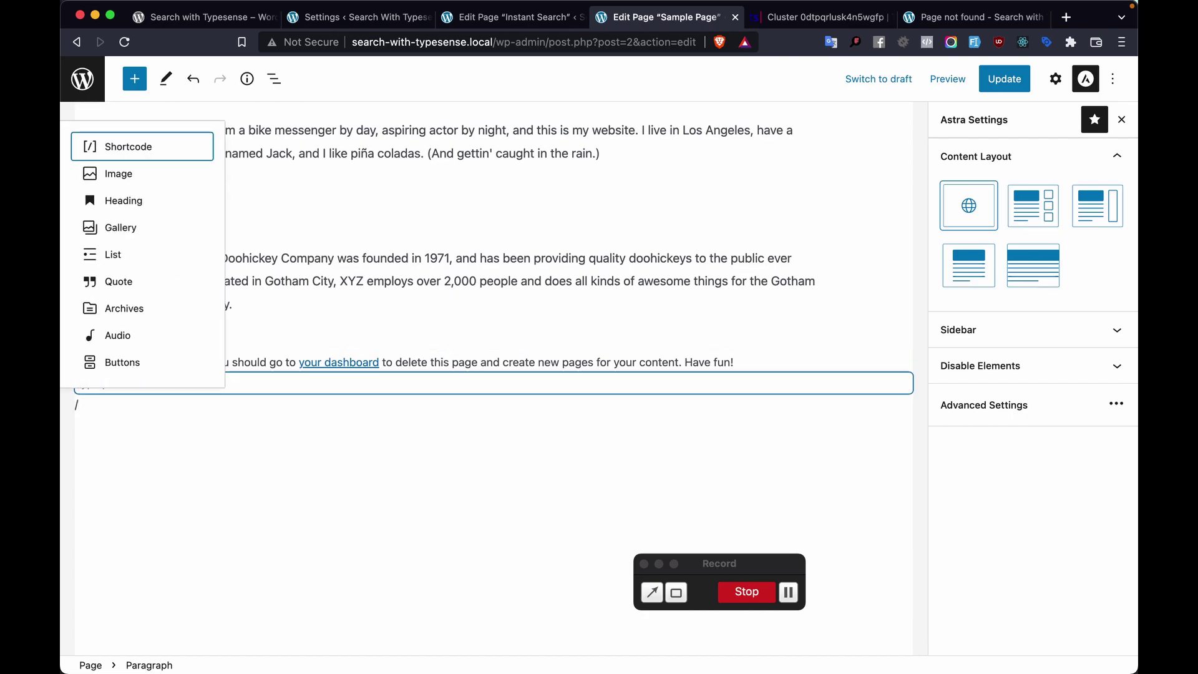
key(BackSpace)
key(BackSpace)
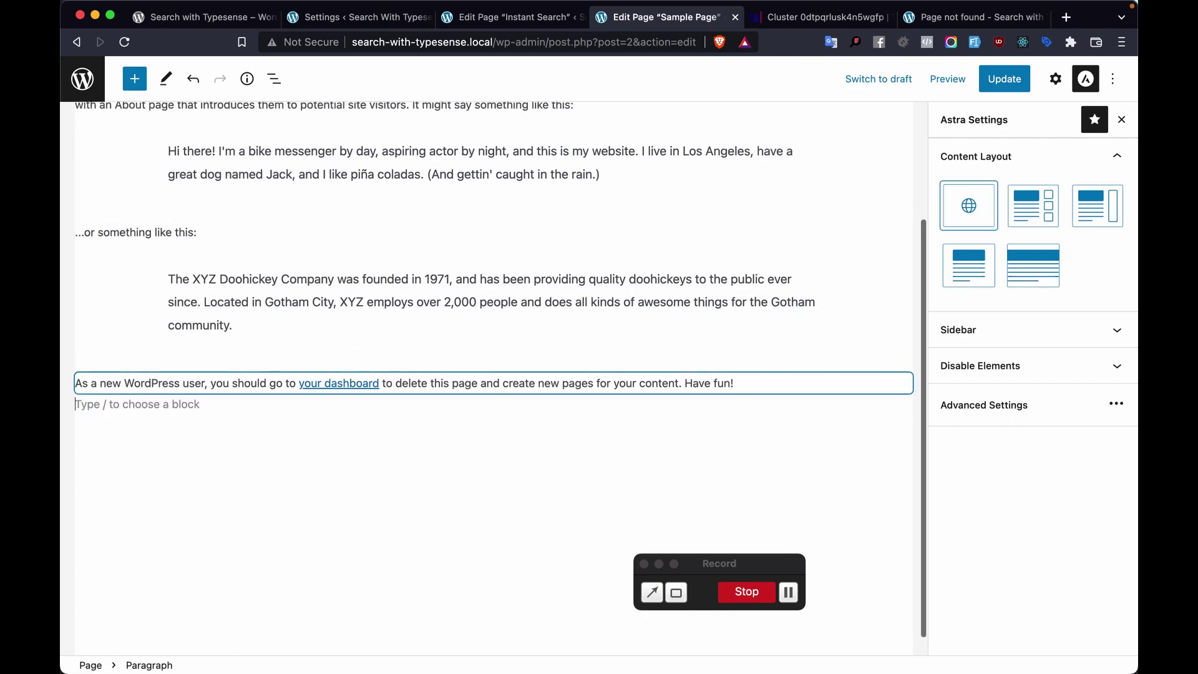
key(Return)
key(Return)
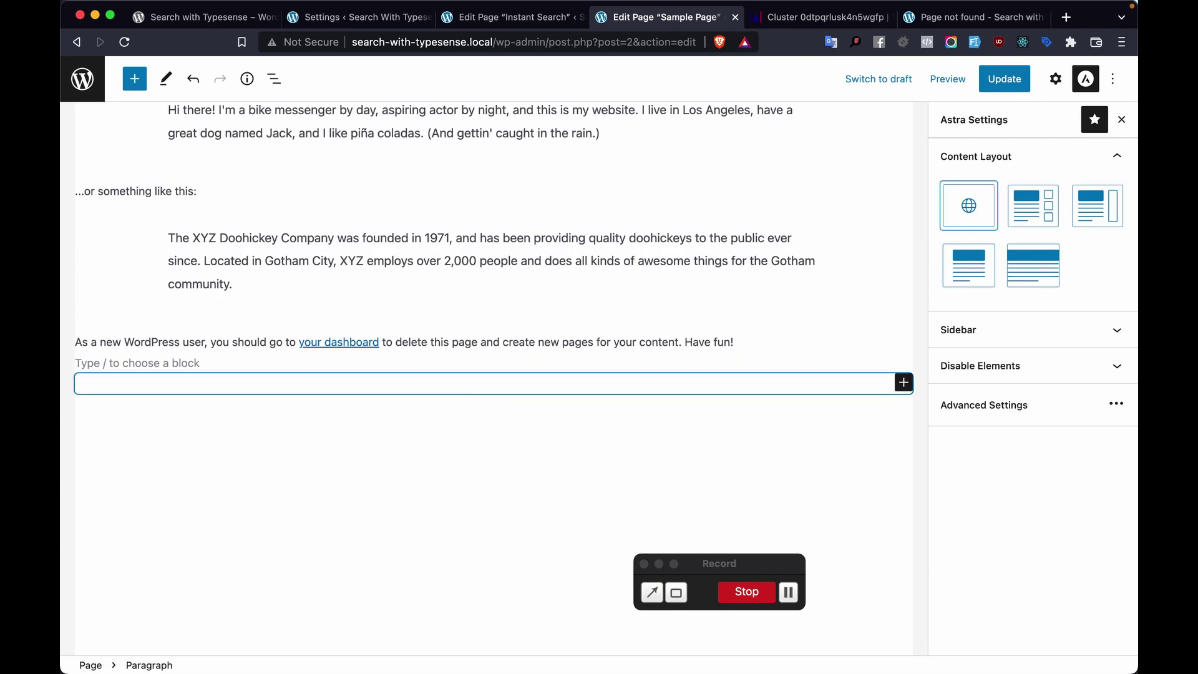
text(/searc)
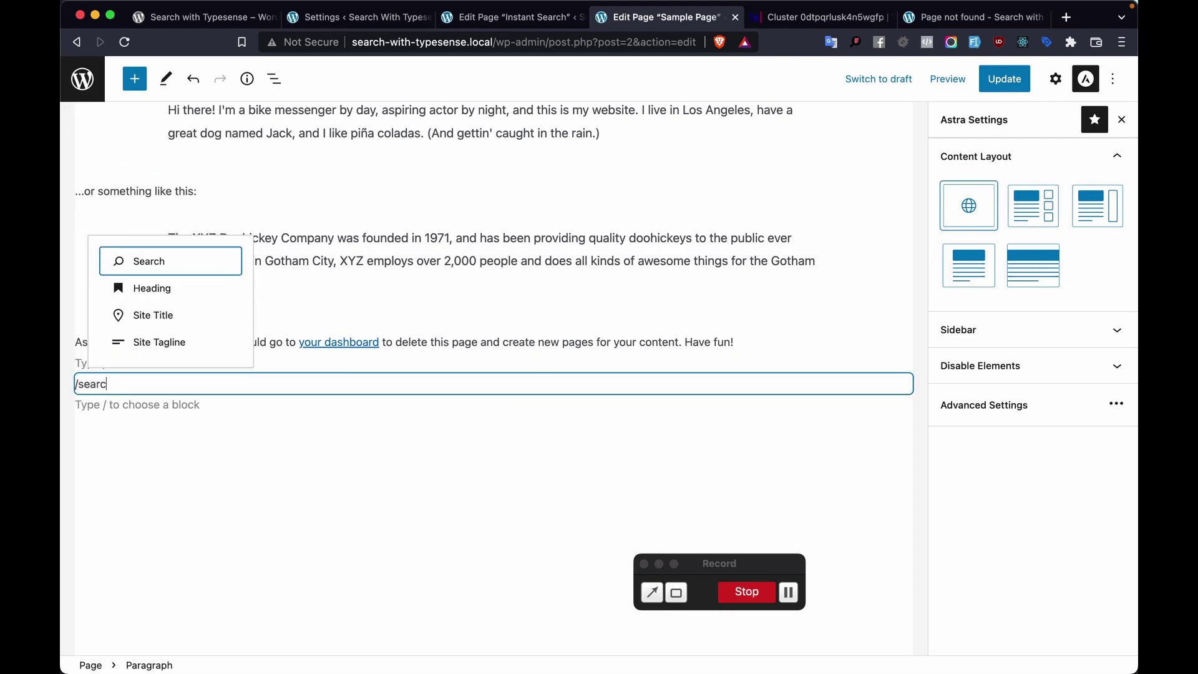
click(169, 268)
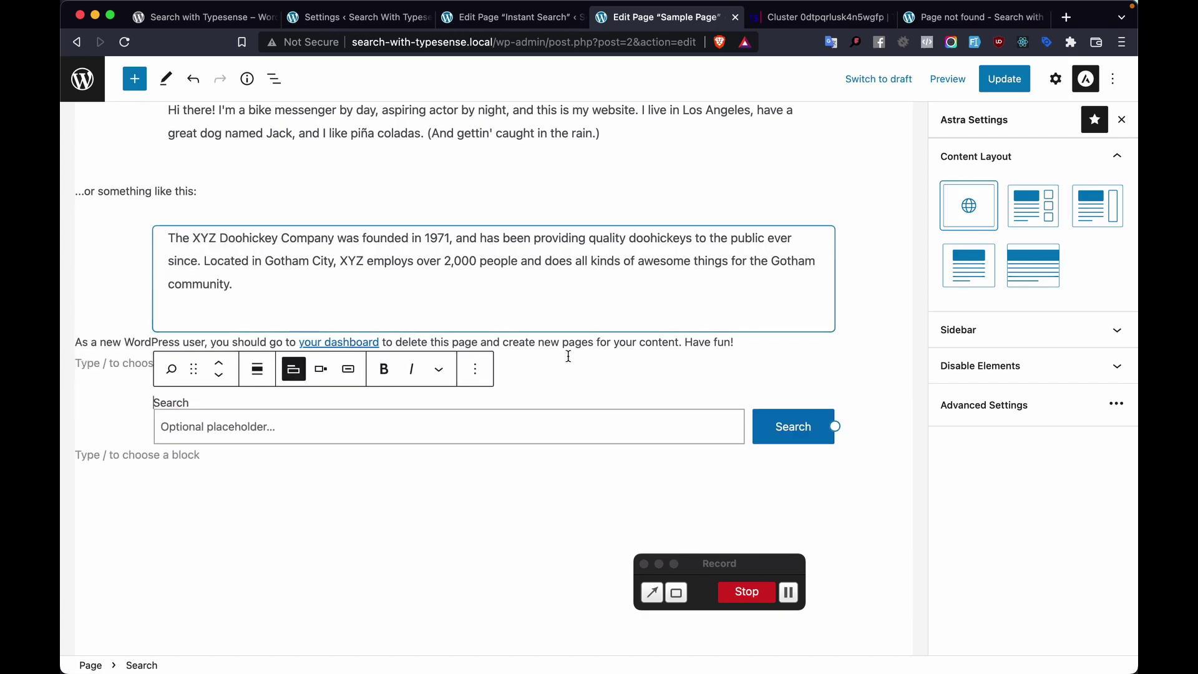
Set the Search block's placeholder to "Search for things", update the Sample Page, and view it live.
click(630, 427)
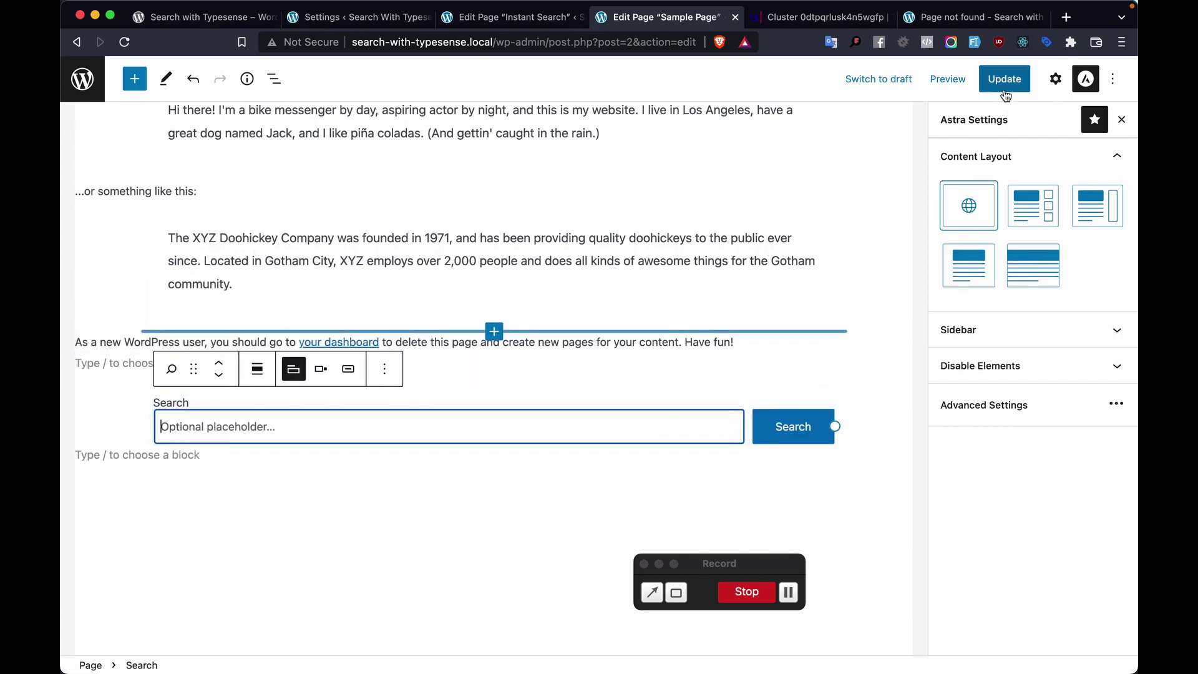
text(Search for things)
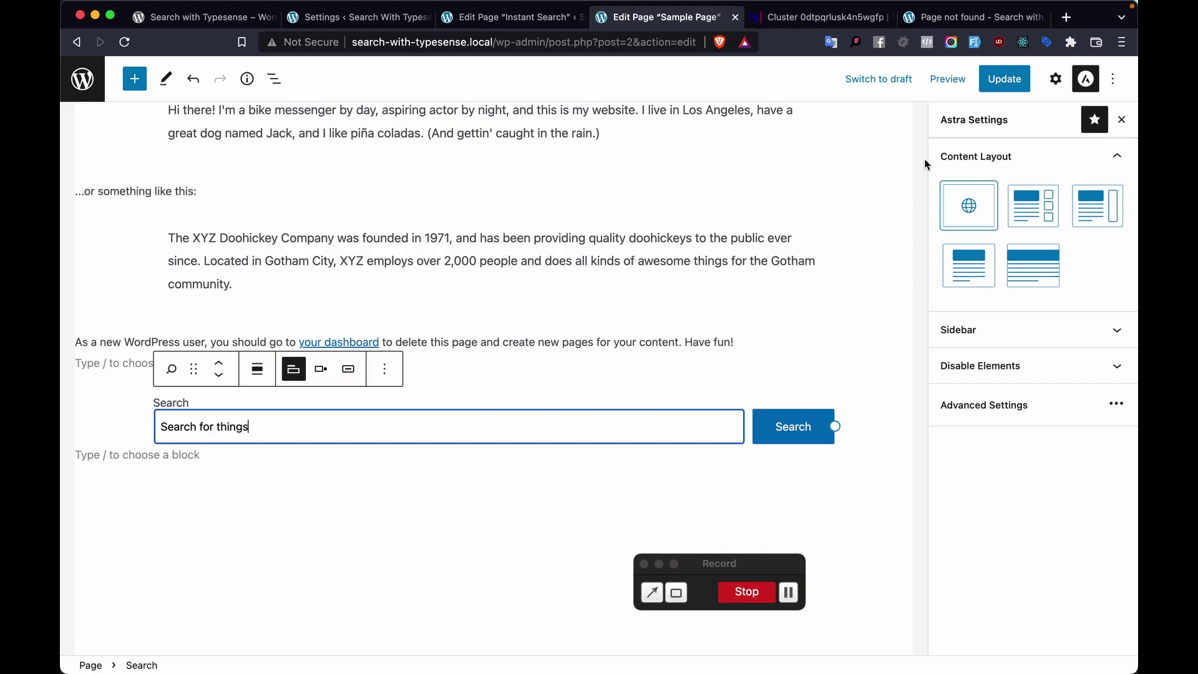
click(997, 77)
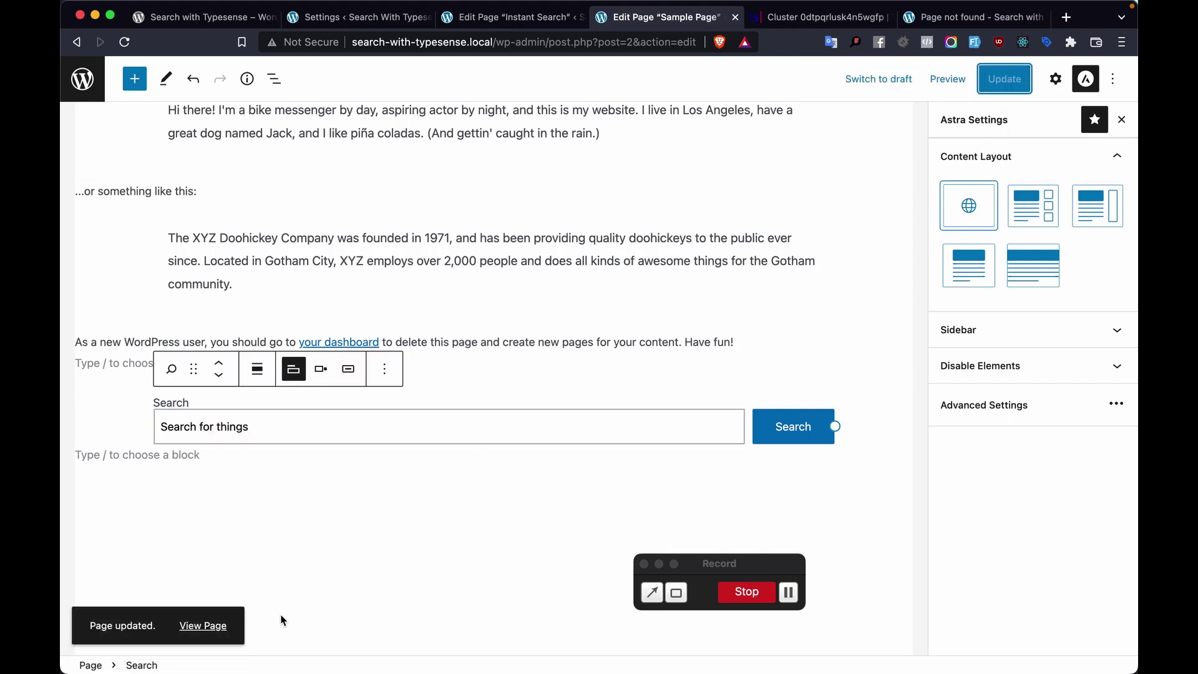
click(213, 631)
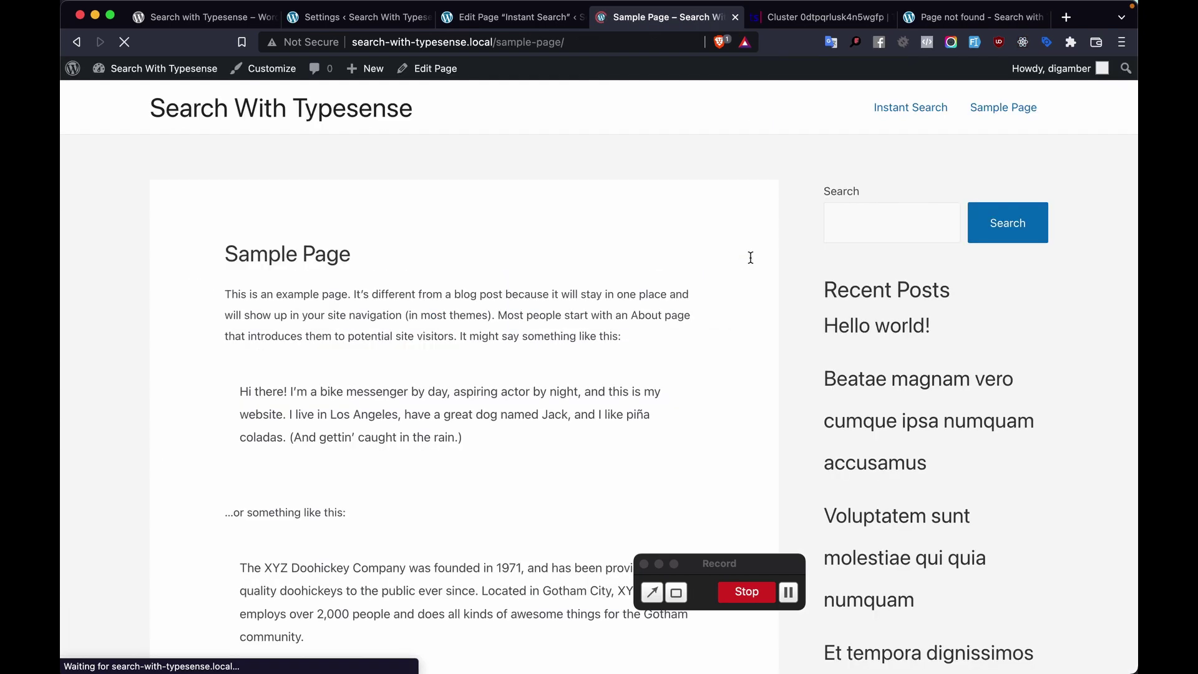
Open the Instant Search popup from the Sample Page's new search field and search for "test".
scroll(636, 340, down, 6)
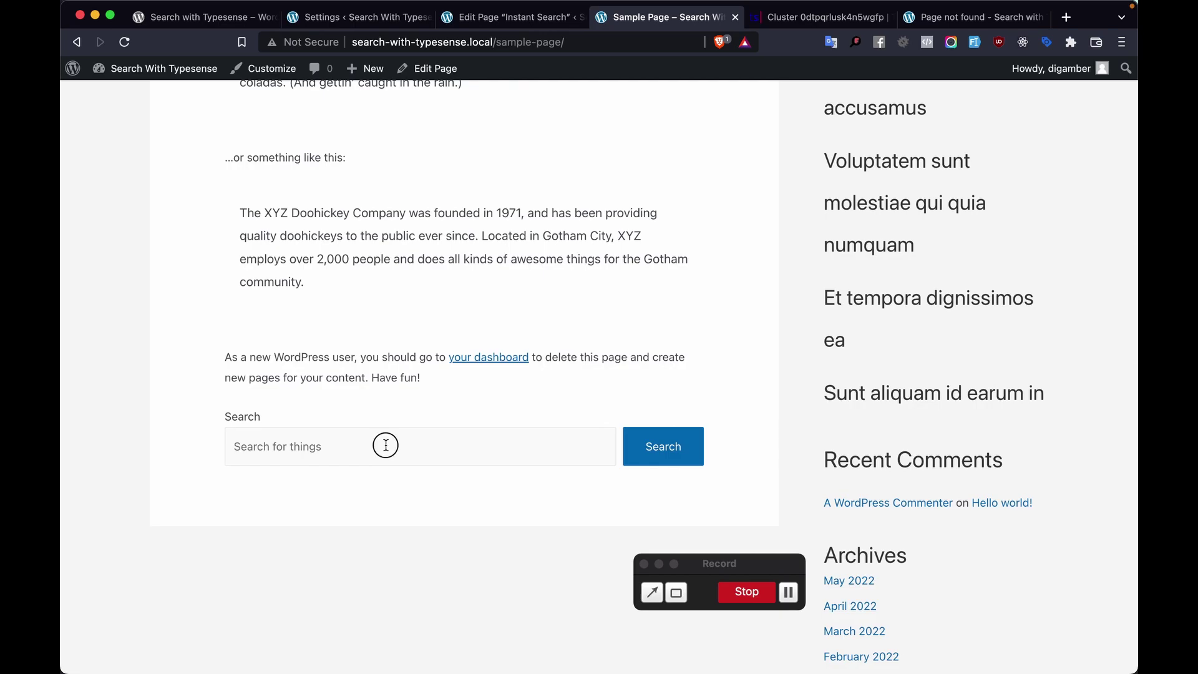
click(385, 444)
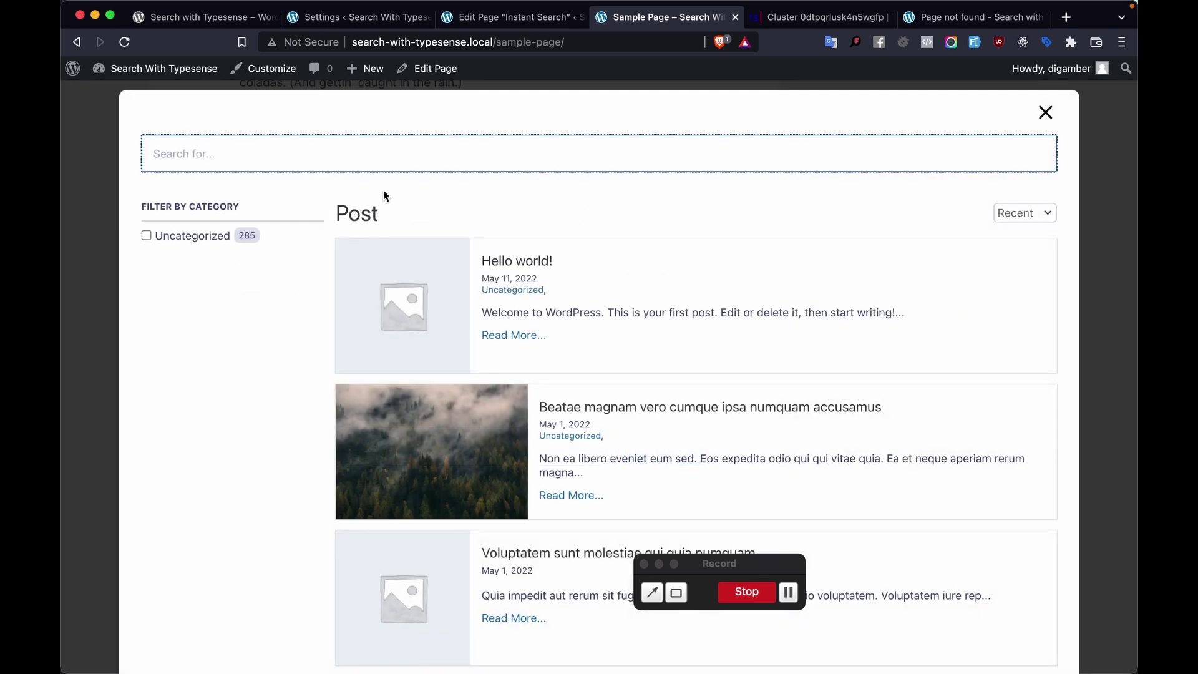
scroll(383, 192, down, 1)
text(test)
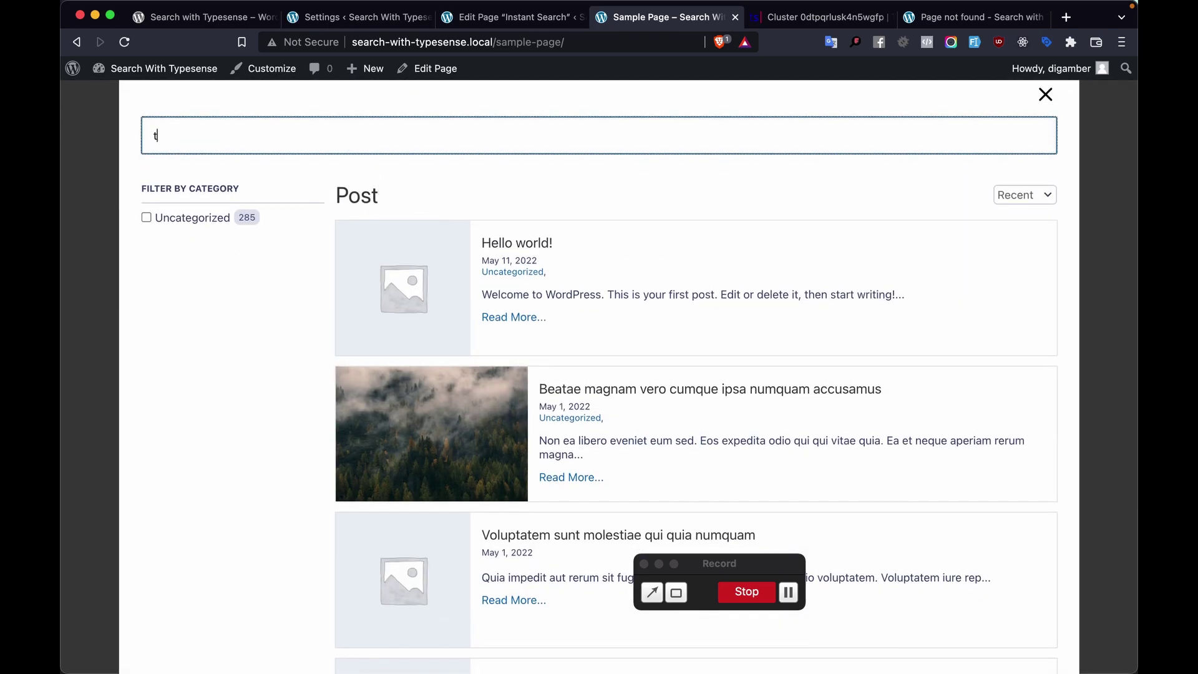
Open the Typesense Search popup settings in the site Customizer and search for "test" in the preview popup.
text(123)
click(264, 70)
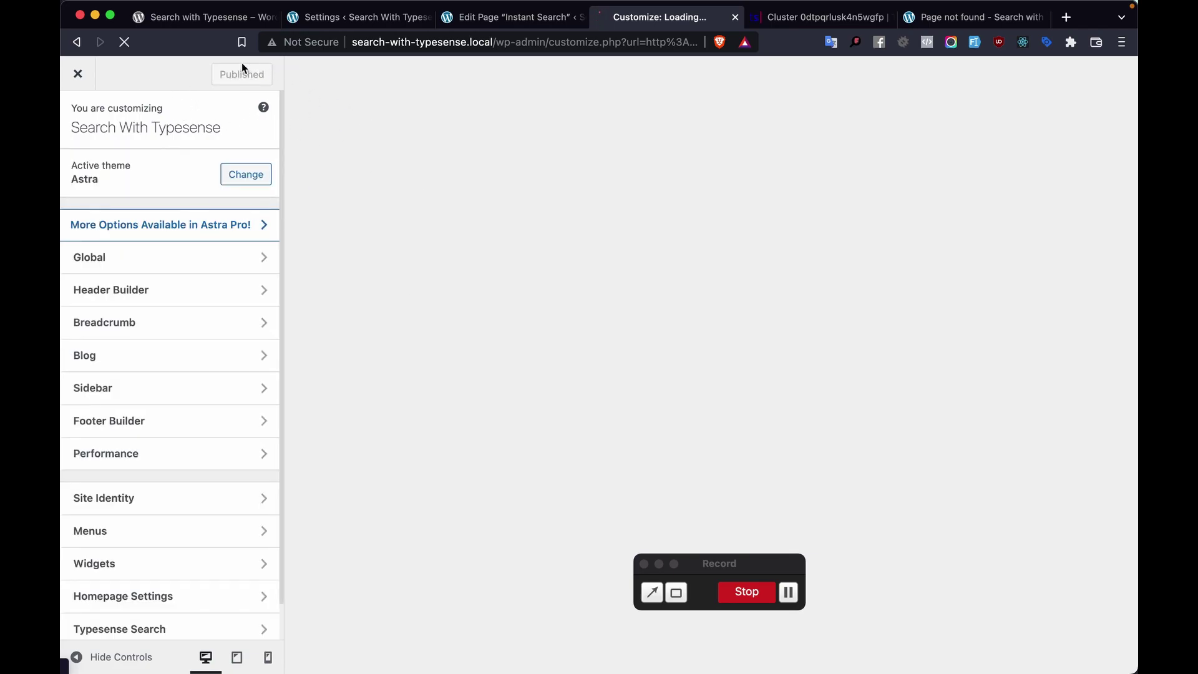
scroll(204, 147, down, 1)
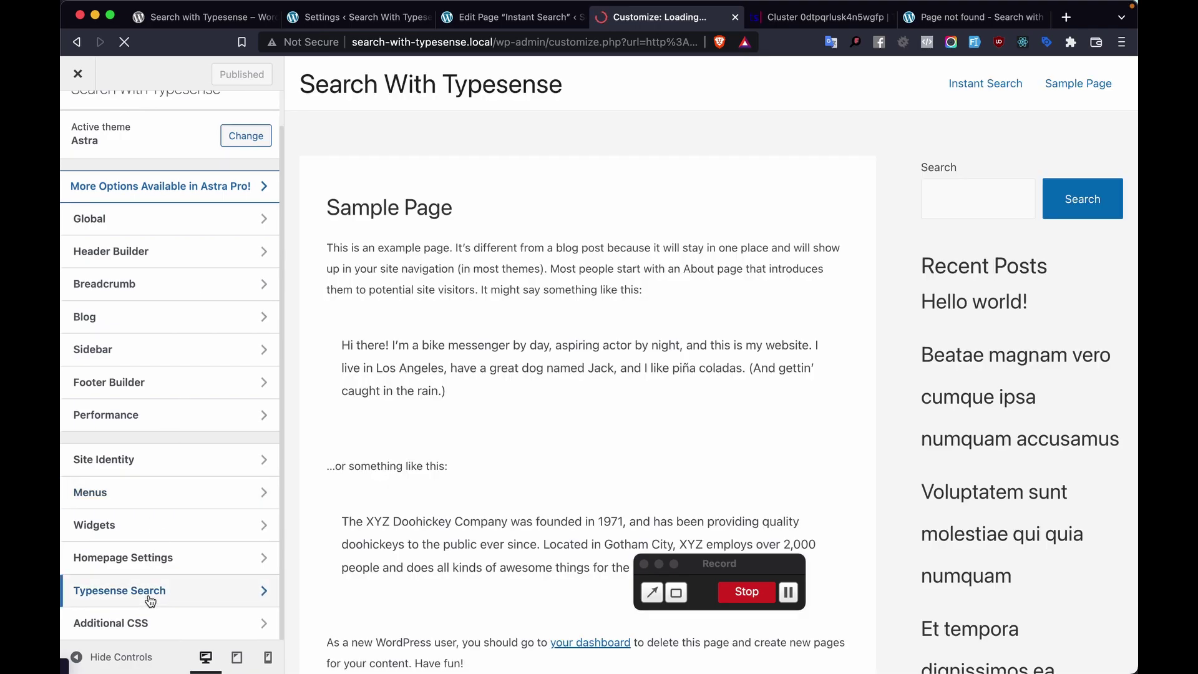
click(151, 598)
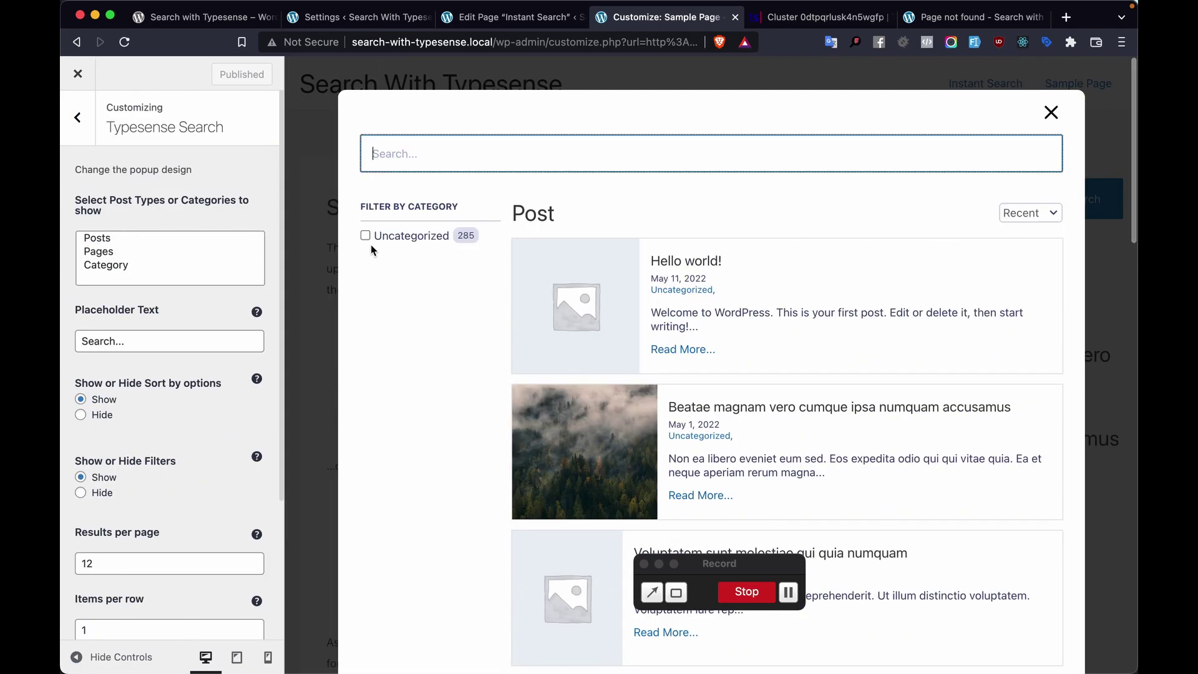
text(test)
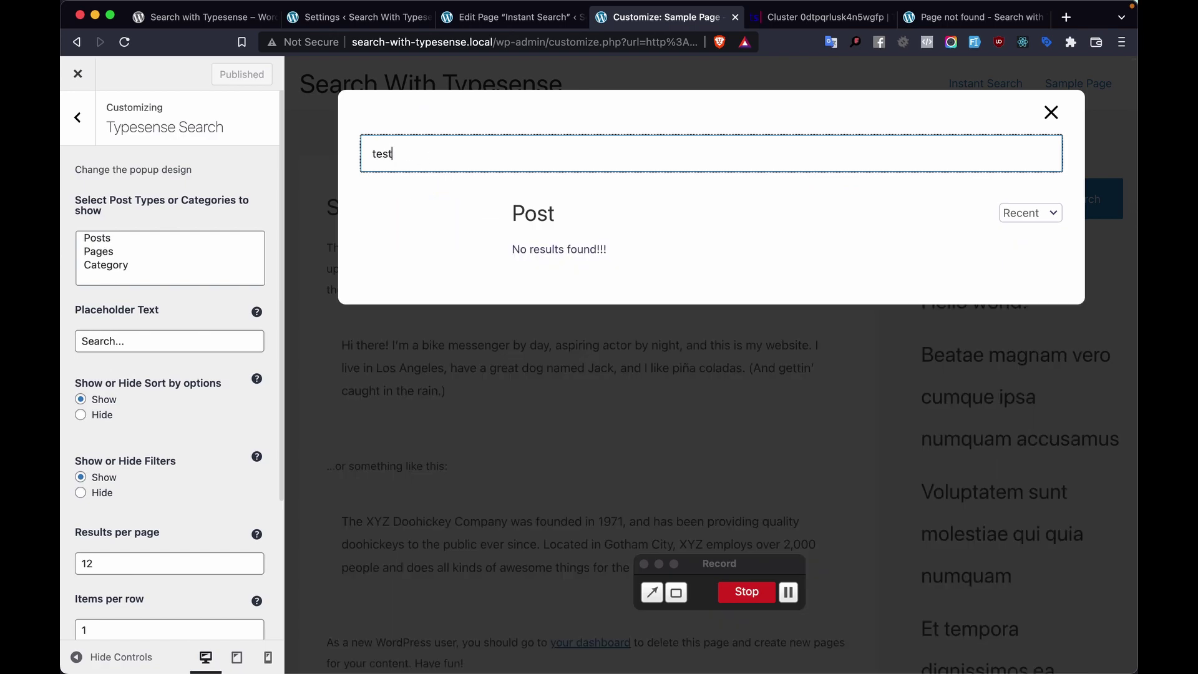
Set the popup's items per row to 2 and its pagination to Infinite Scrolling.
scroll(201, 321, down, 3)
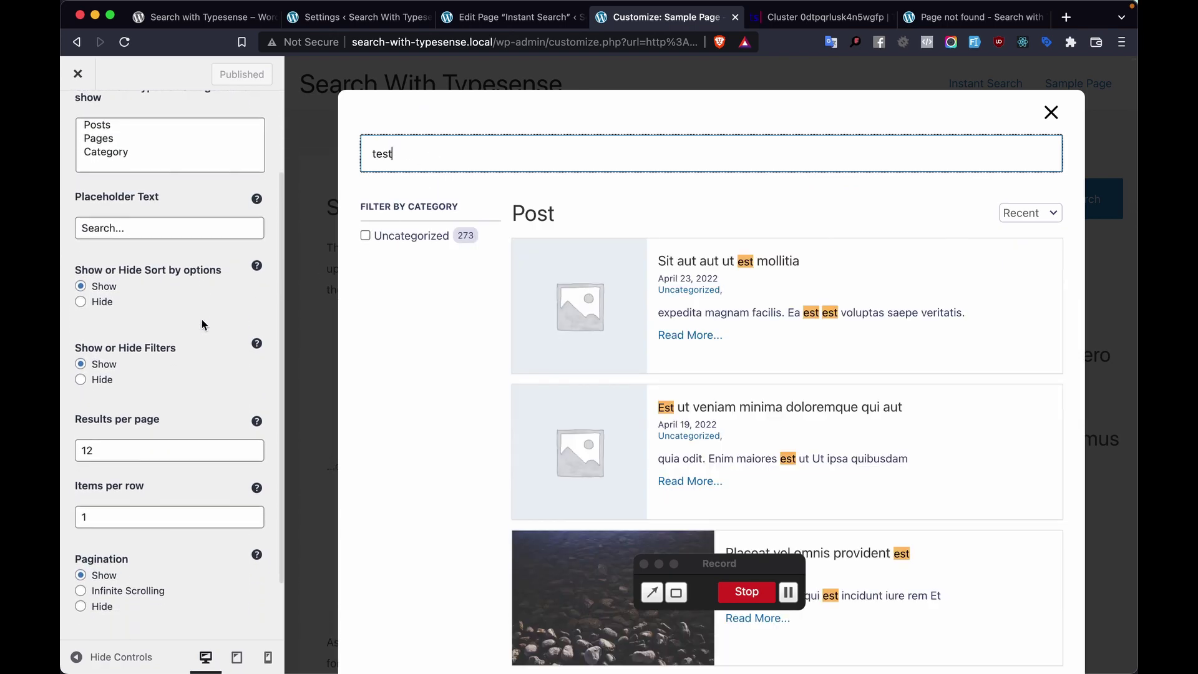
click(163, 445)
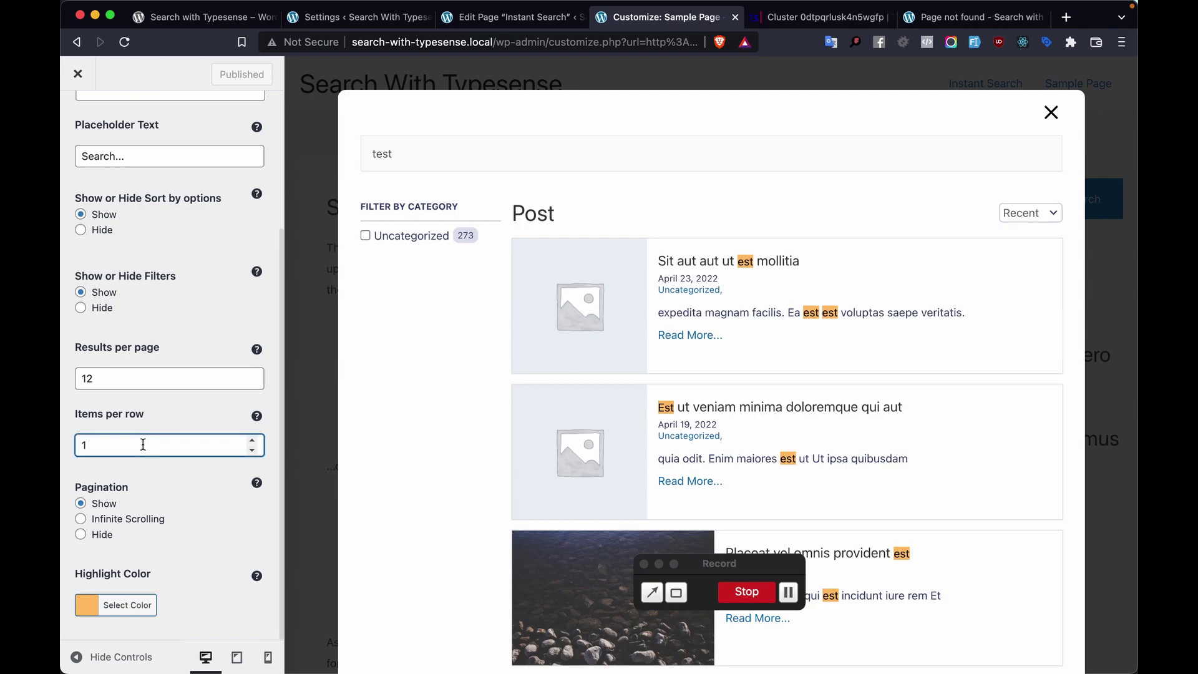
text(2)
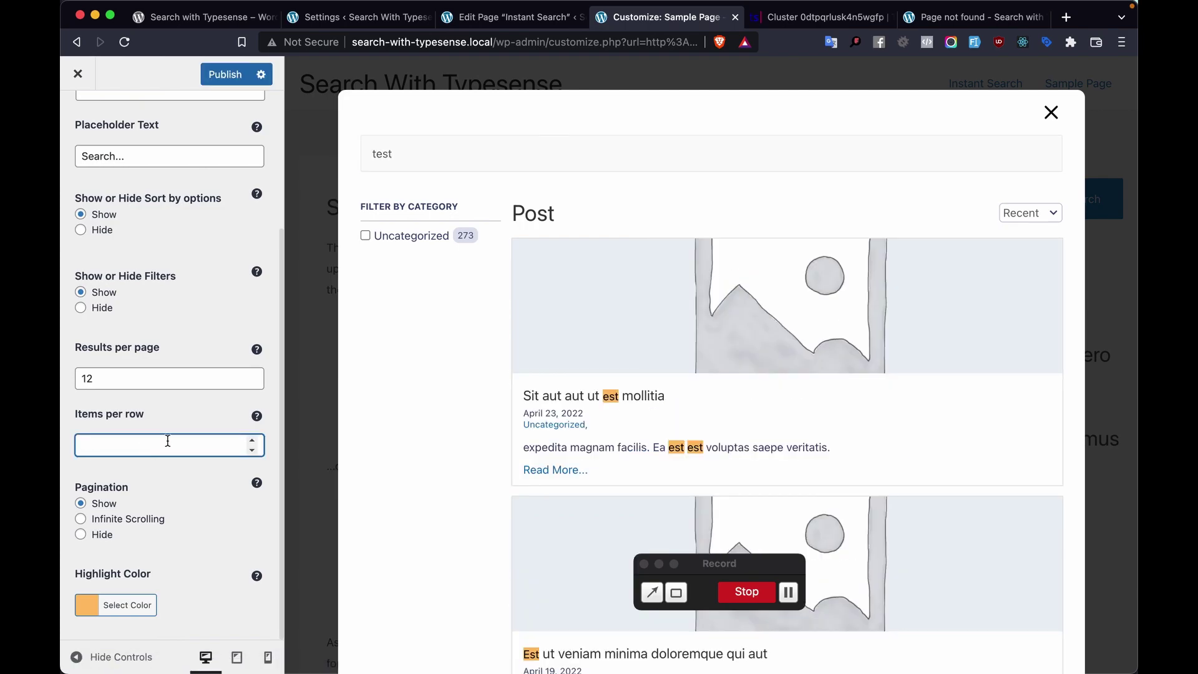
text(2)
click(155, 527)
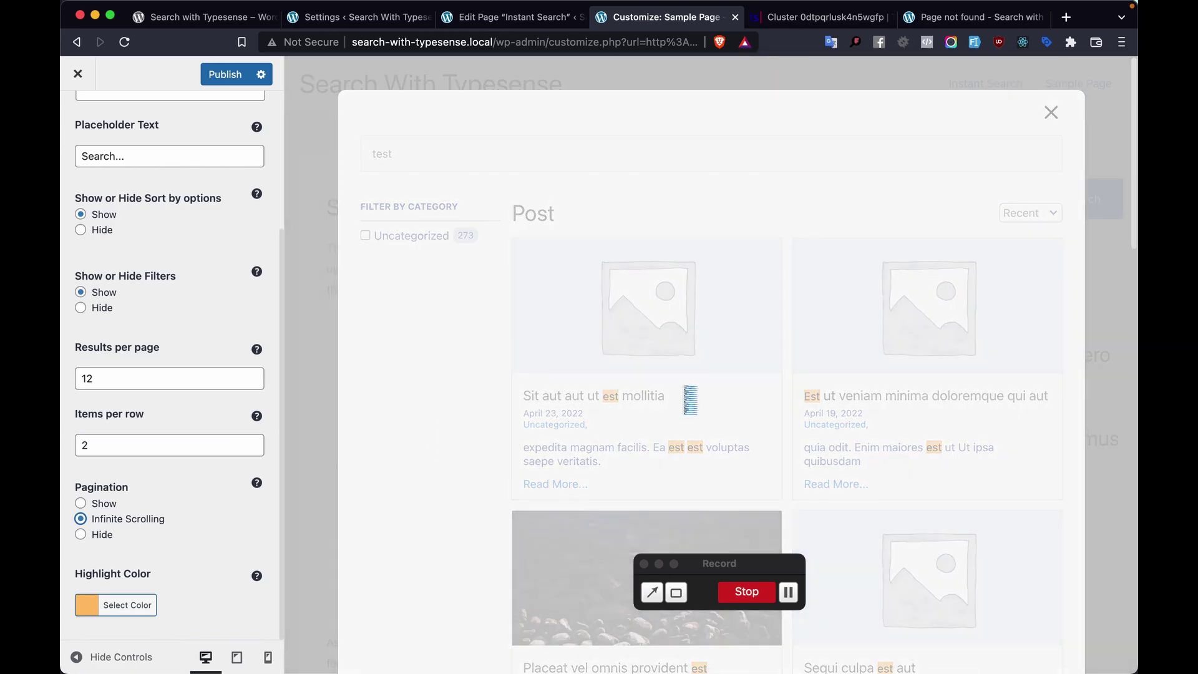
Check the two-column layout and the end of the result list in the preview popup, and search for "test" again.
scroll(684, 397, down, 6)
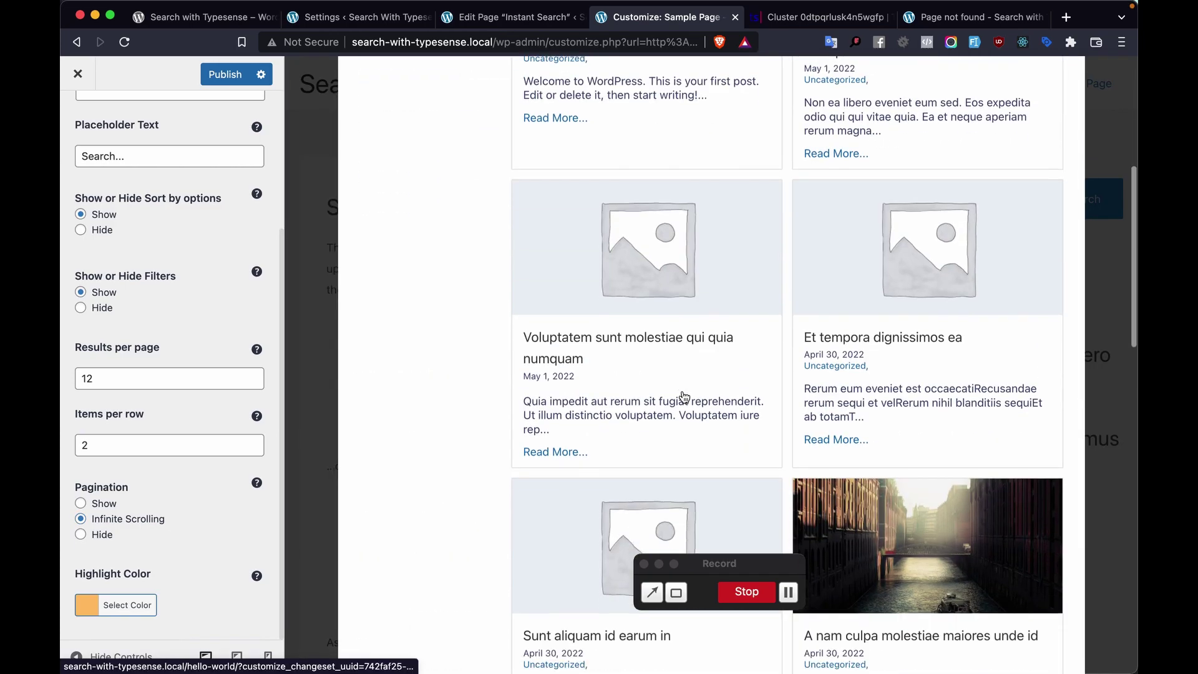
scroll(683, 397, down, 18)
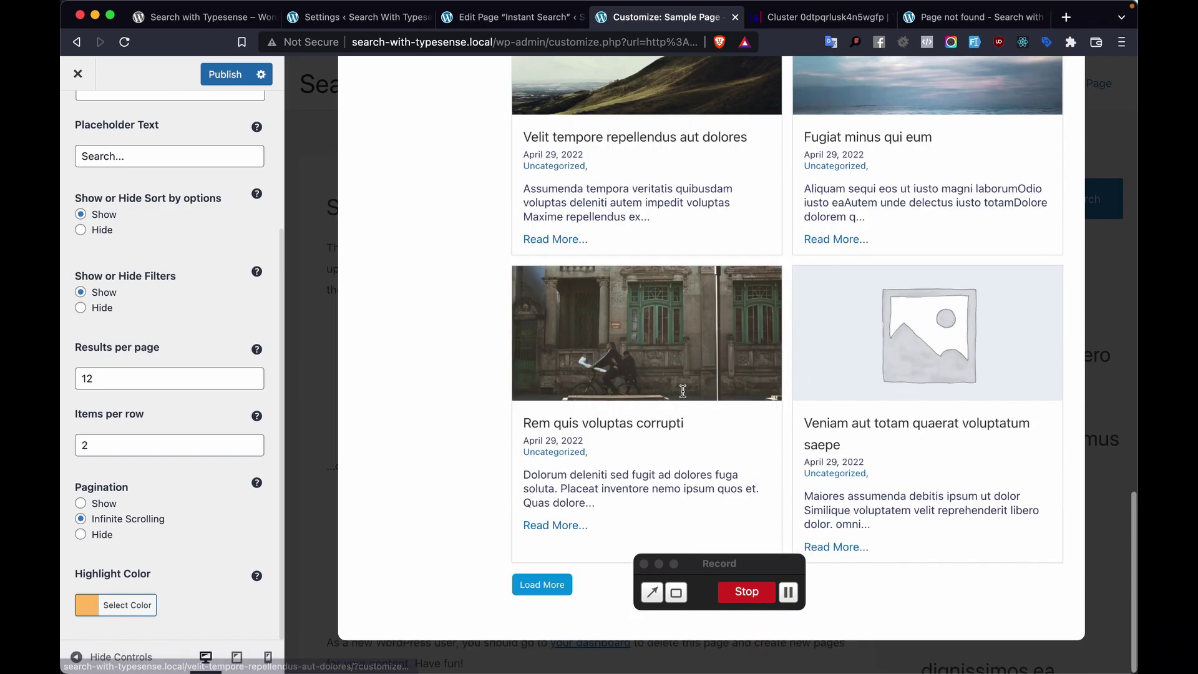
scroll(443, 402, up, 2)
scroll(441, 402, up, 20)
click(505, 142)
text(test)
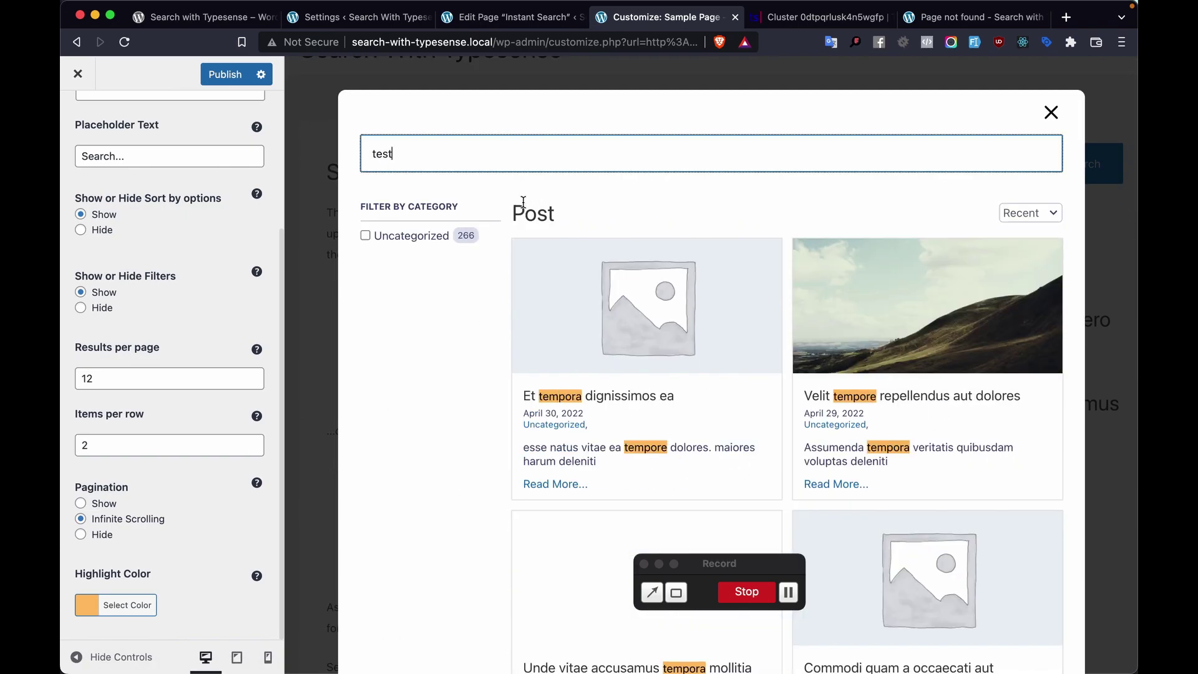
Change the popup's highlight color to turquoise #67fcd4 and publish the Typesense Search customizations.
click(101, 602)
scroll(181, 539, down, 3)
drag(114, 491, 145, 461)
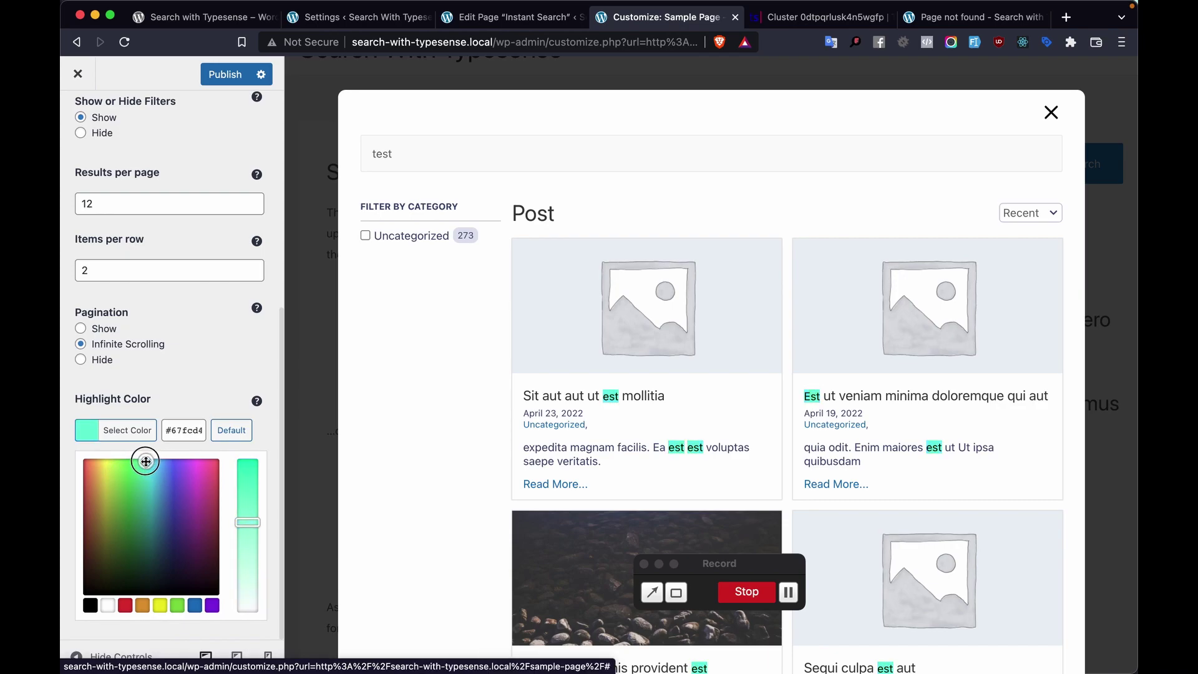
click(188, 106)
scroll(235, 95, up, 3)
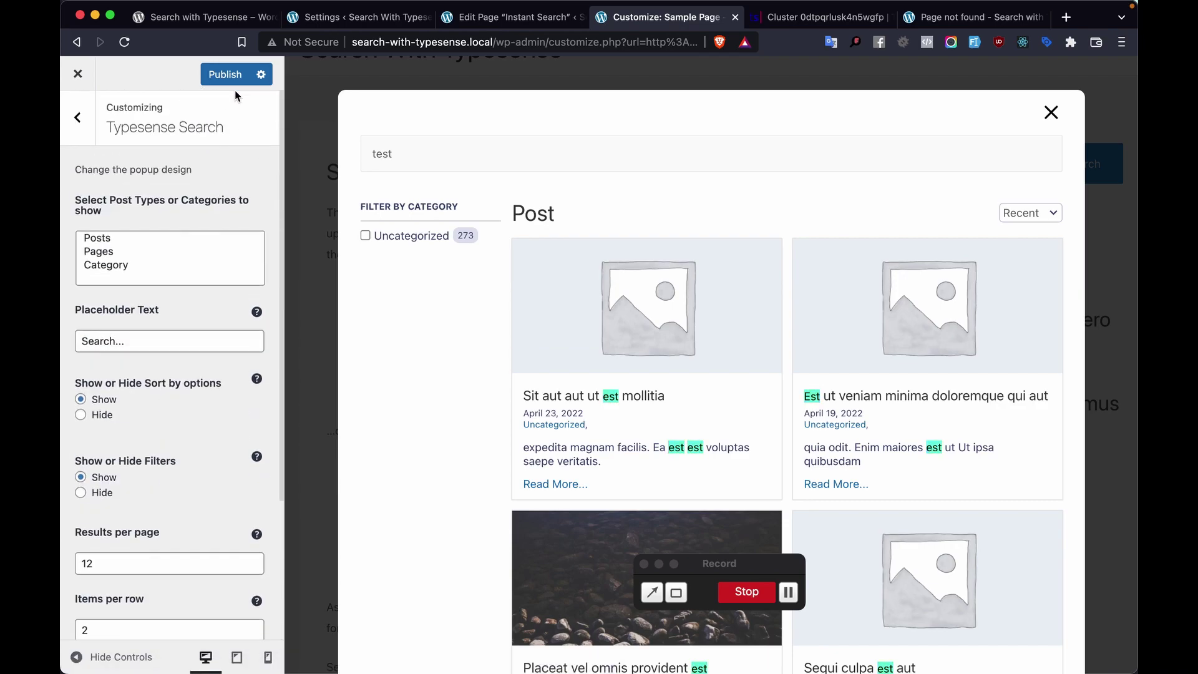
click(231, 75)
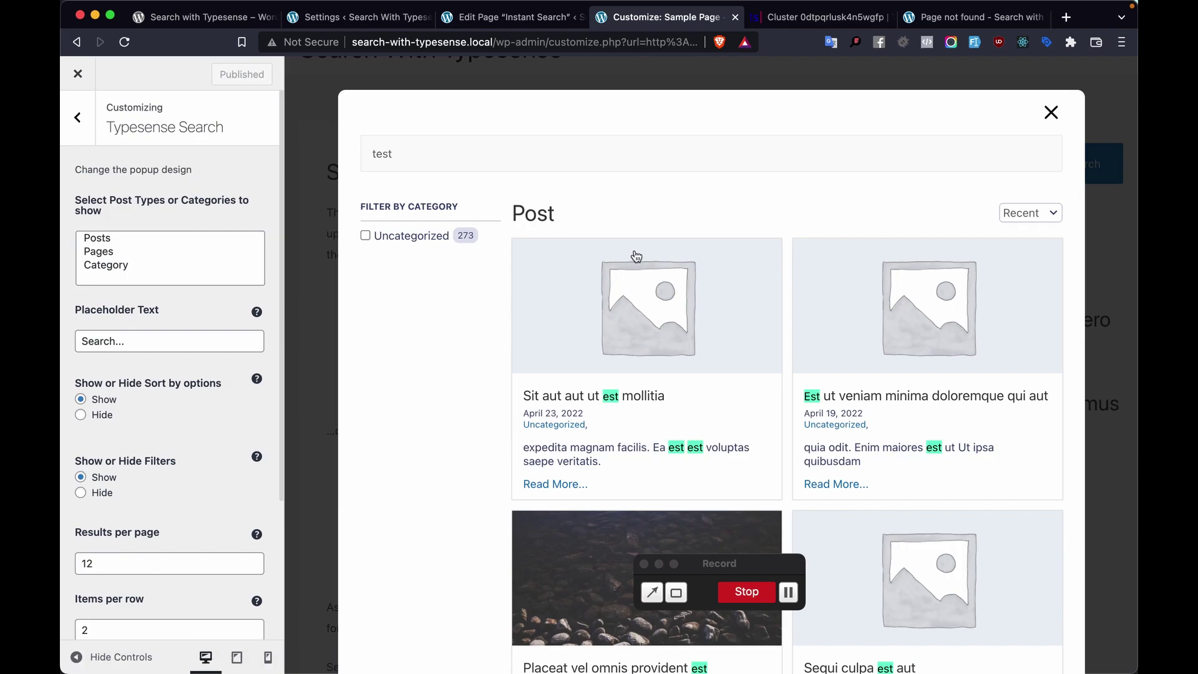